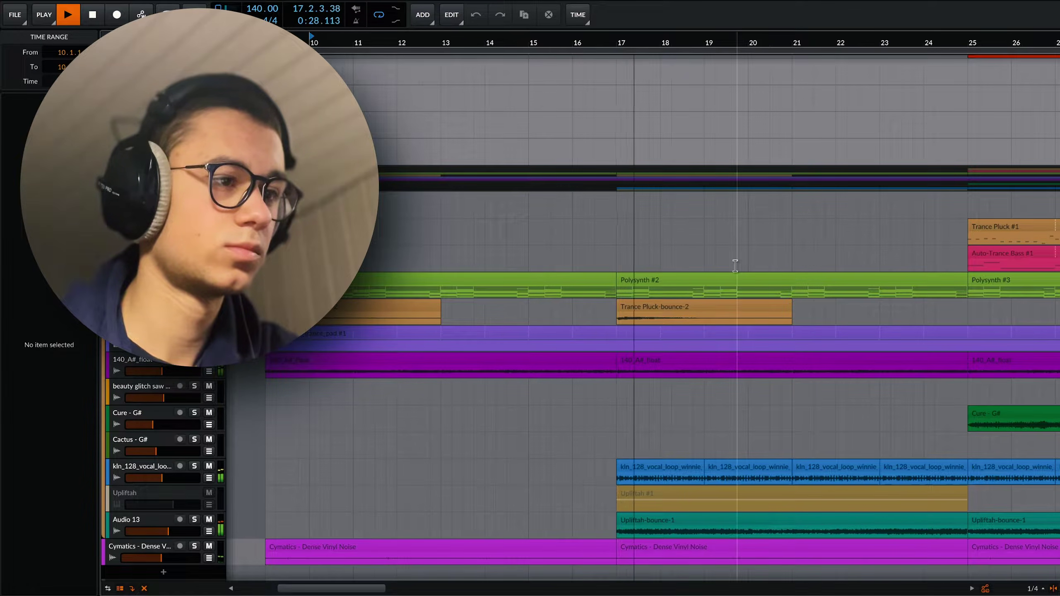
# Follow the playing arrangement from about bar 17 to bar 78, examining the clips across the drum, synth and vocal tracks.
pyautogui.hscroll(1, 737, 251)
pyautogui.hscroll(3, 743, 212)
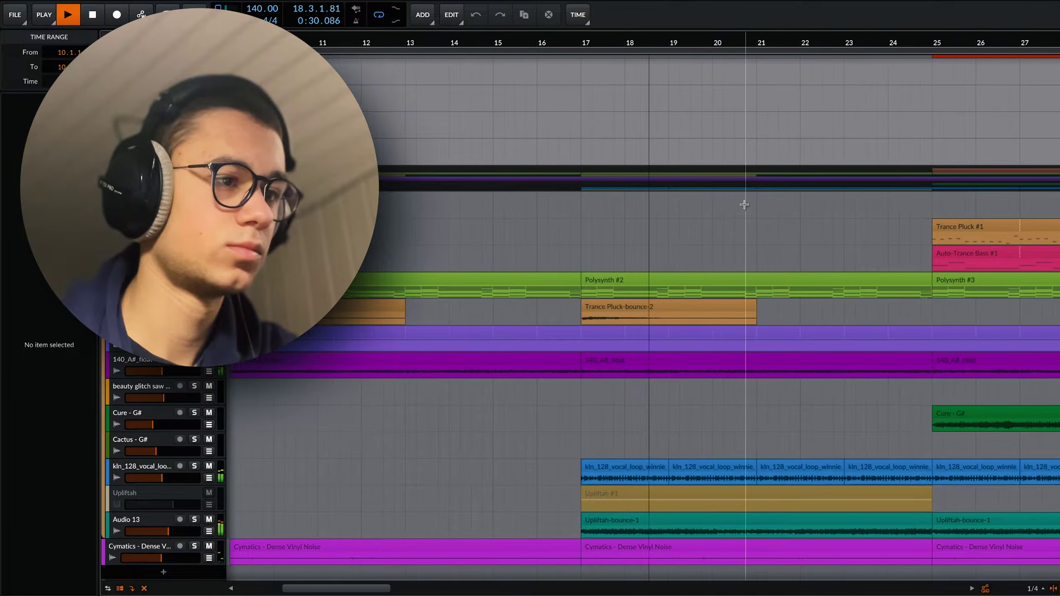
pyautogui.scroll(2, 745, 209)
pyautogui.hscroll(2, 746, 205)
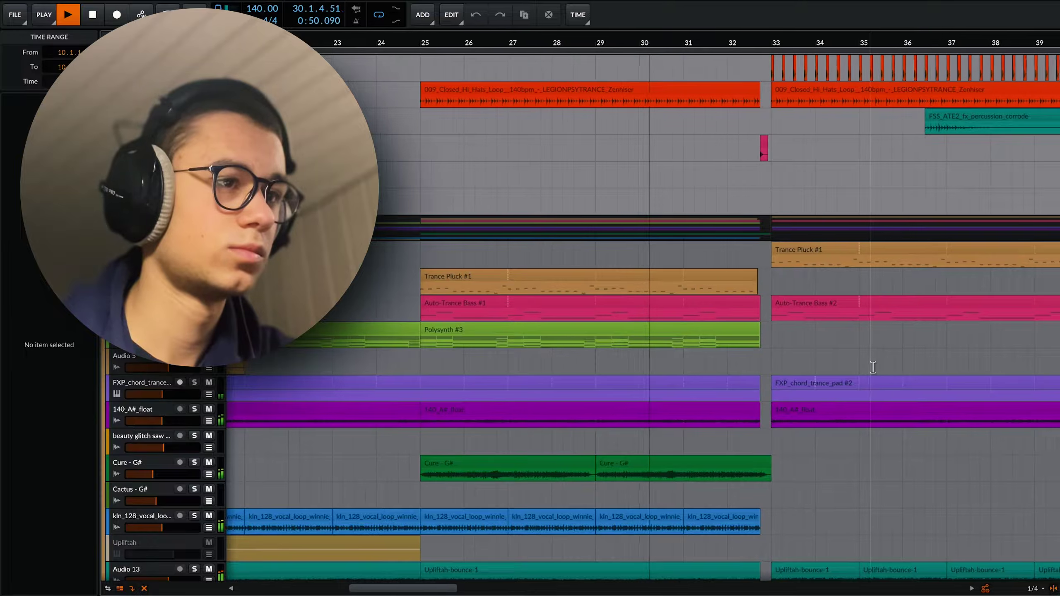
pyautogui.scroll(-3, 872, 367)
pyautogui.scroll(3, 873, 367)
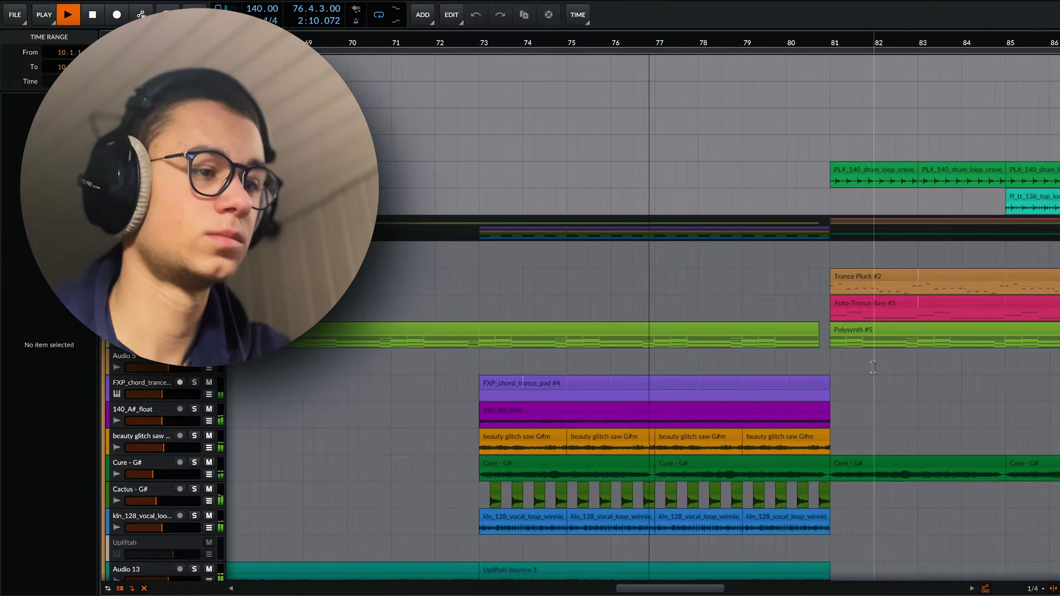
pyautogui.scroll(-3, 872, 367)
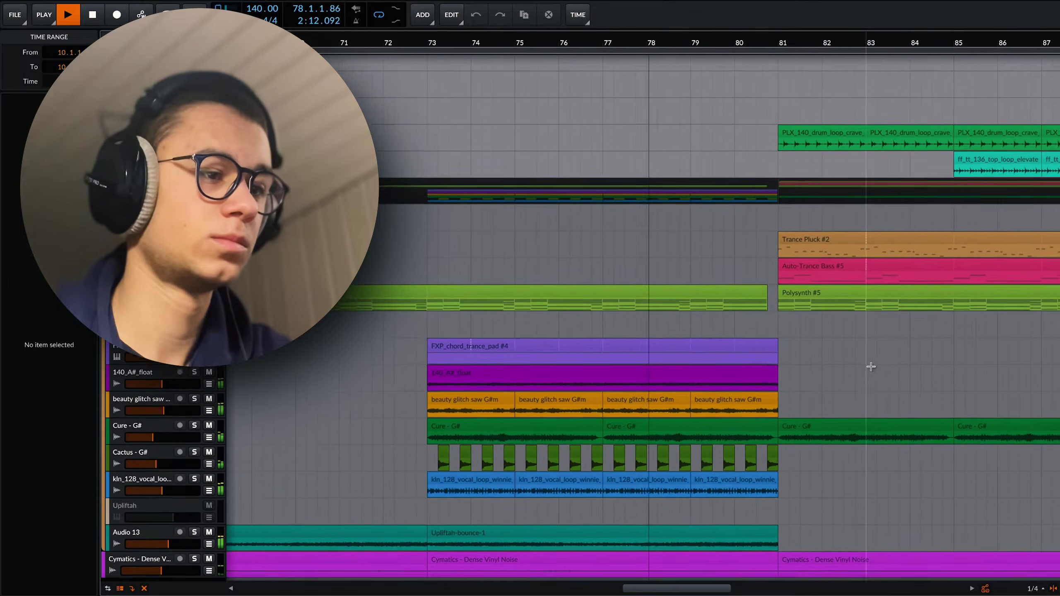
pyautogui.scroll(1, 871, 366)
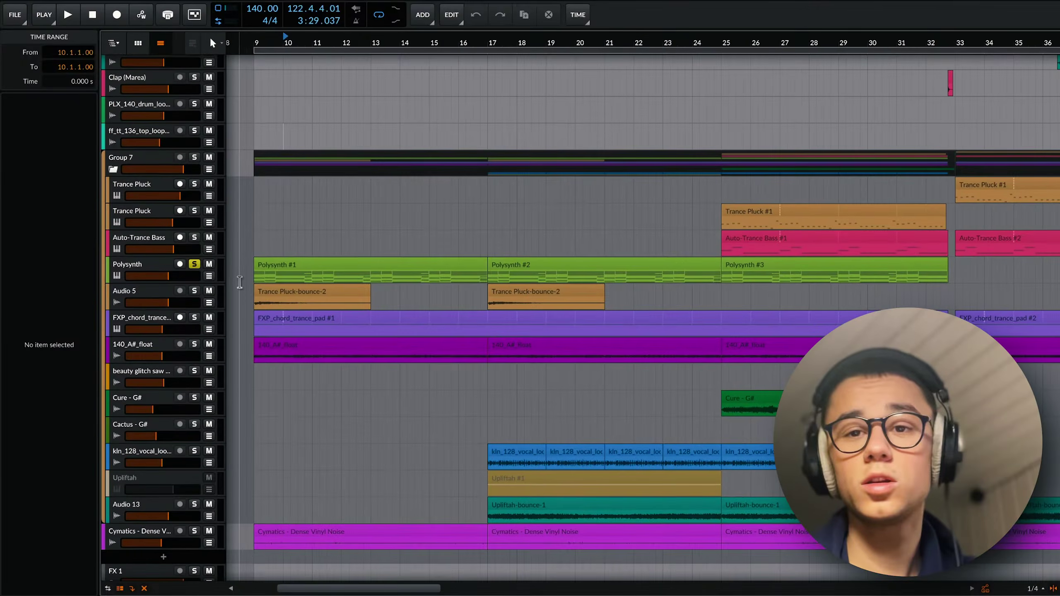
# Survey the track arrangement and play the soloed Polysynth track from bar 9.
pyautogui.scroll(2, 240, 282)
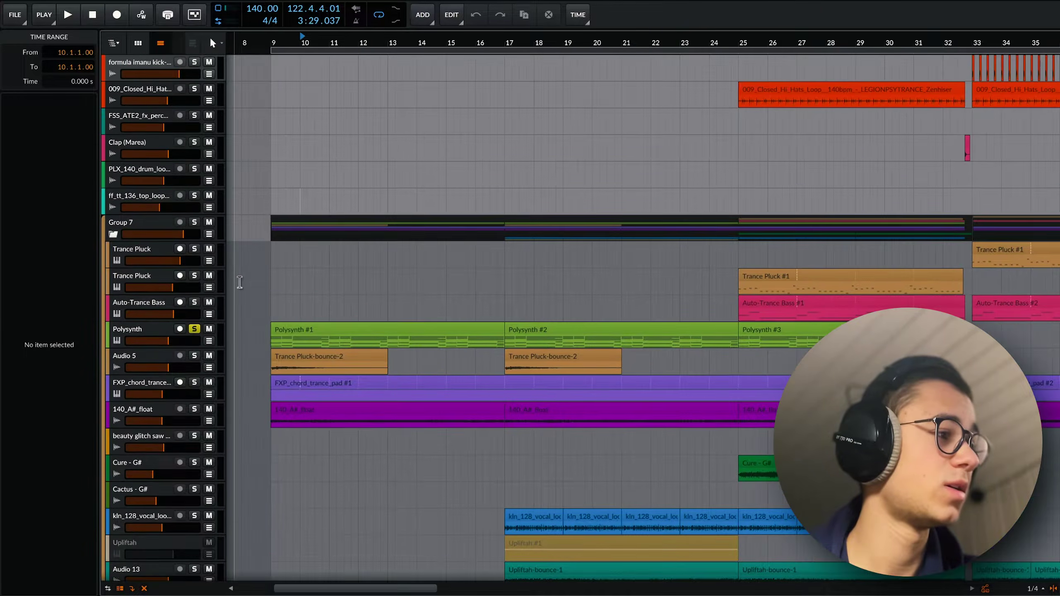
pyautogui.scroll(-3, 238, 283)
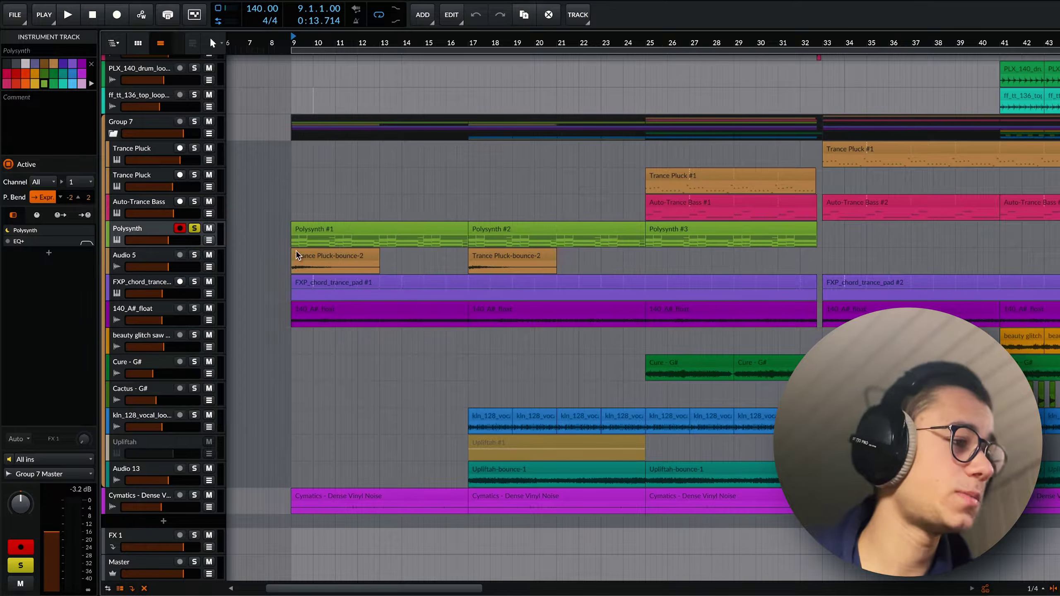
pyautogui.scroll(-3, 296, 251)
pyautogui.scroll(-3, 297, 251)
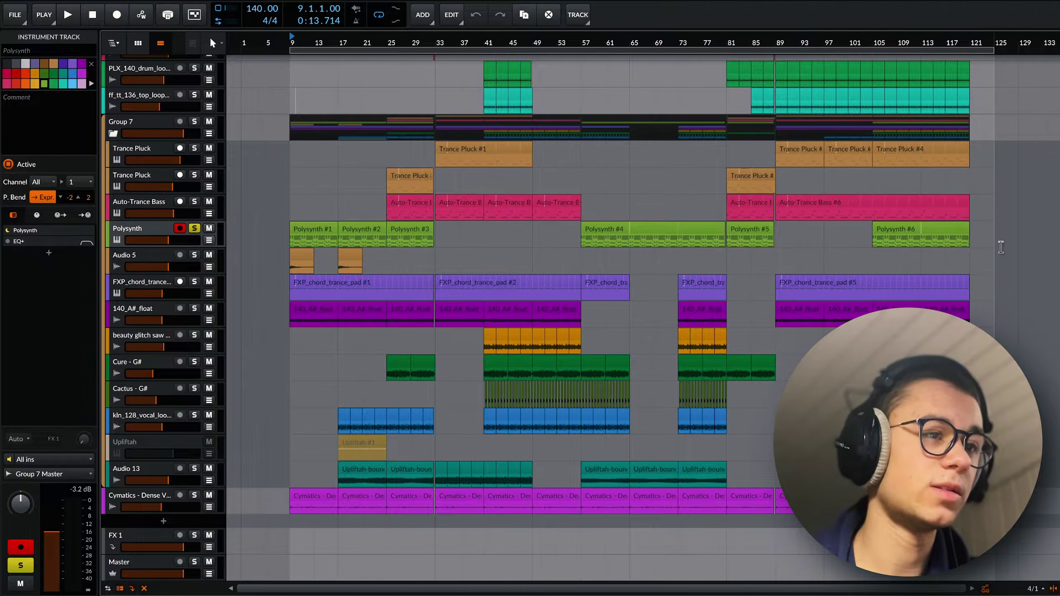
pyautogui.scroll(5, 315, 196)
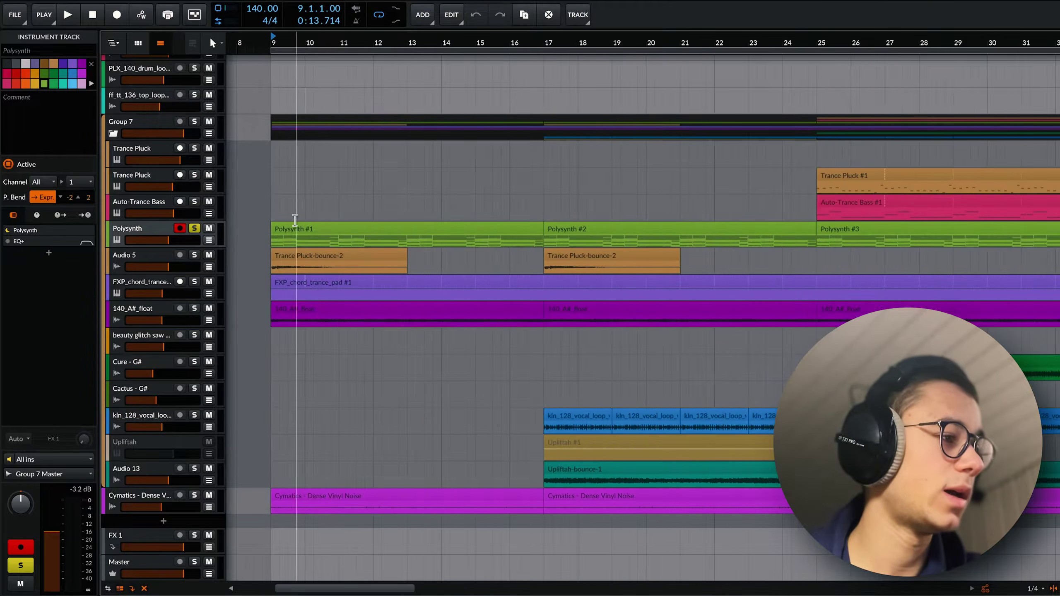
pyautogui.press('space')
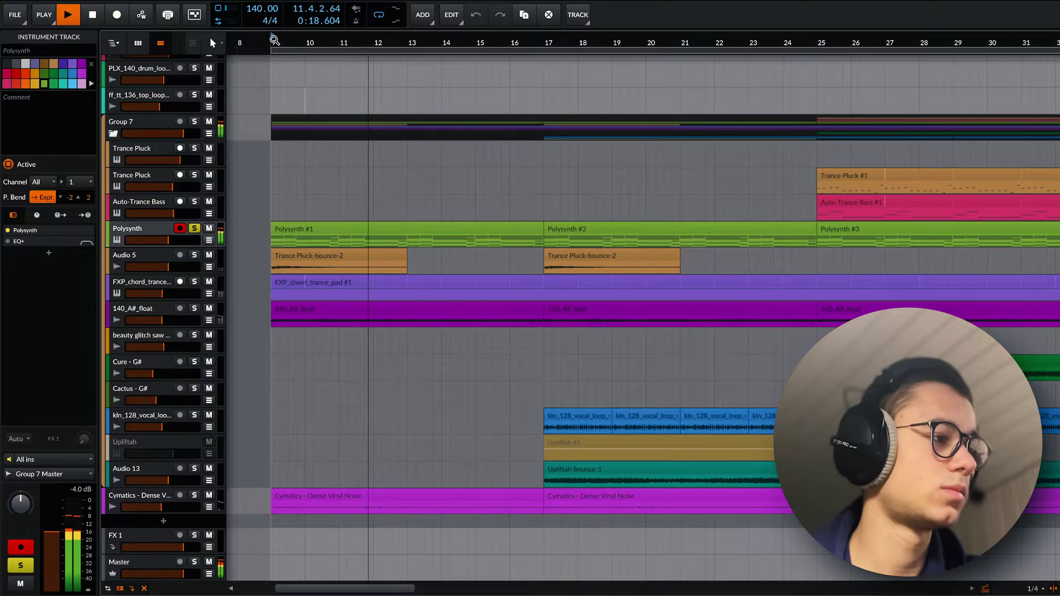
# Open the Polysynth #1 clip in an enlarged note editor, examine its chord and bass notes, and shrink the editor again.
pyautogui.doubleClick(310, 237)
pyautogui.press('space')
pyautogui.click(330, 449)
pyautogui.moveTo(330, 449); pyautogui.dragTo(331, 59)
pyautogui.scroll(-4, 326, 221)
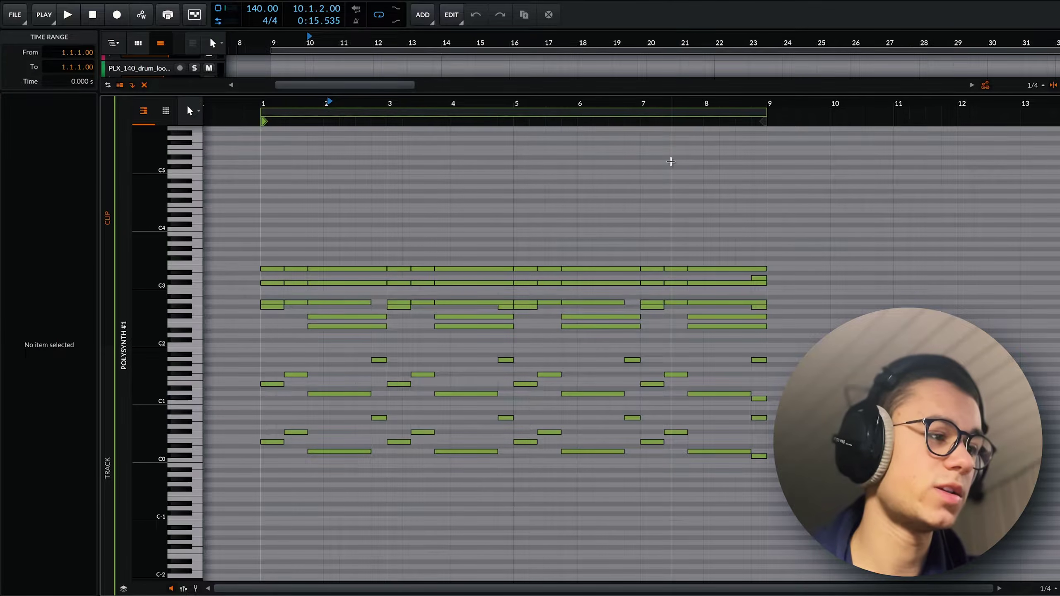
pyautogui.moveTo(618, 96); pyautogui.dragTo(651, 468)
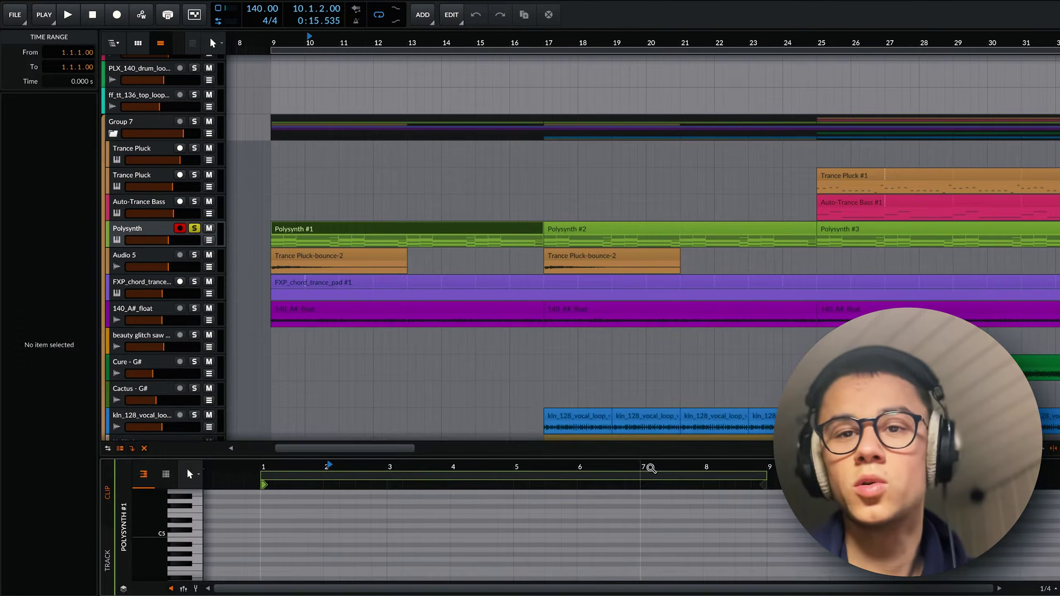
# Show the Polysynth track's devices and audition the patch while trying the knob above Drive.
pyautogui.press('d')
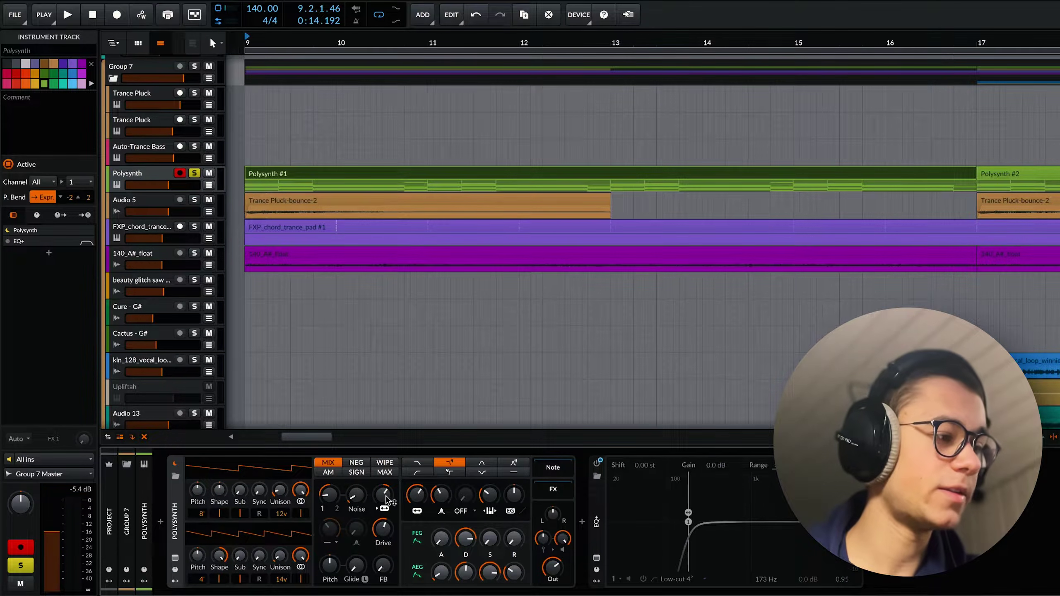
pyautogui.moveTo(388, 500); pyautogui.dragTo(388, 497)
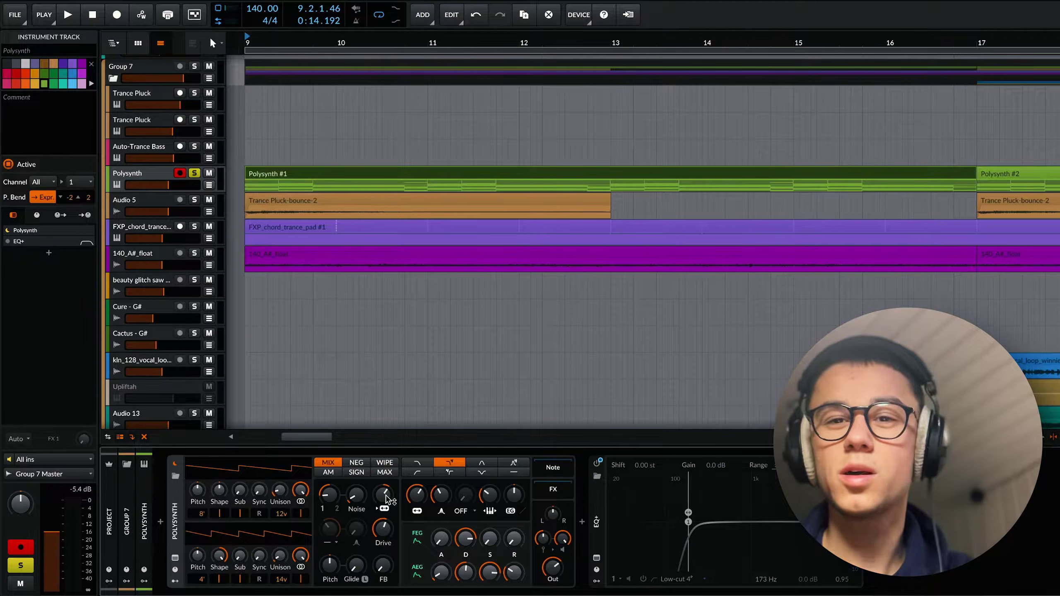
pyautogui.press('space')
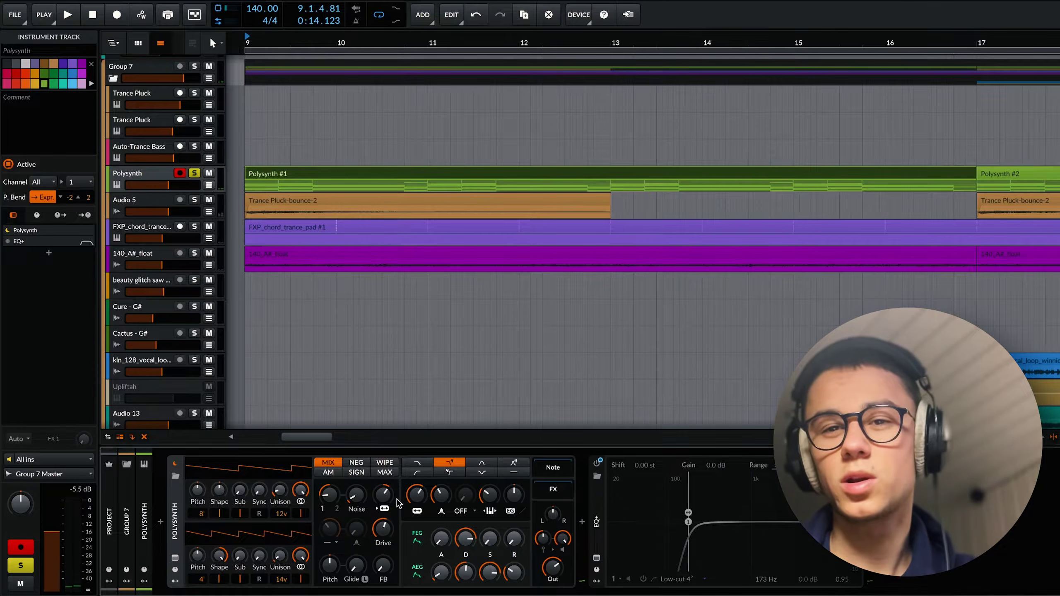
pyautogui.press('space')
pyautogui.moveTo(397, 503)
pyautogui.mouseDown()
pyautogui.moveTo(397, 494)
pyautogui.moveTo(398, 507)
pyautogui.moveTo(377, 500)
pyautogui.mouseUp()
pyautogui.press('space')
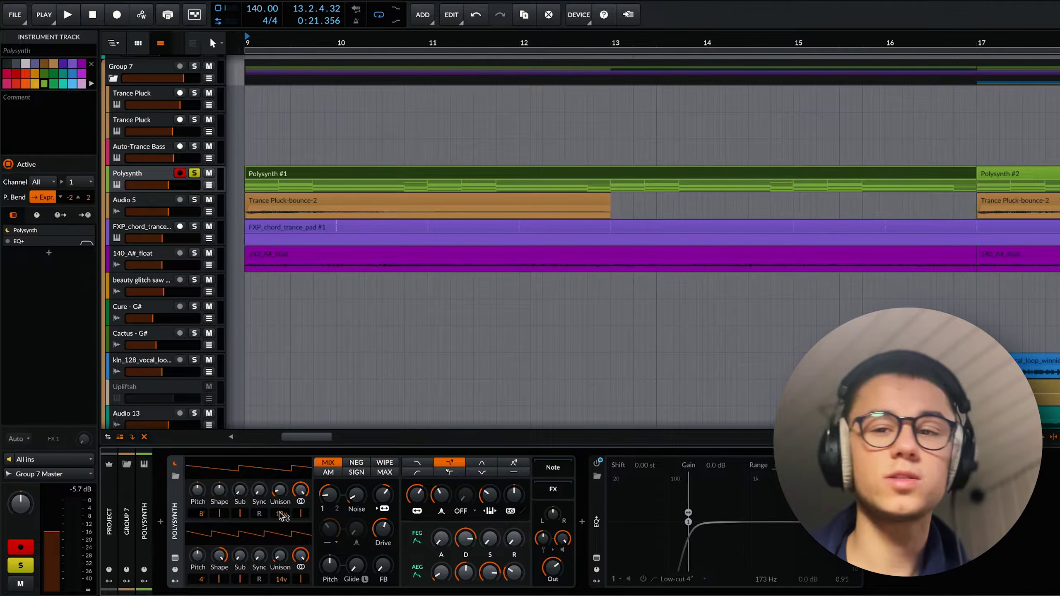
# Audition the Polysynth with both oscillators reduced to one unison voice and undo the change.
pyautogui.moveTo(283, 515); pyautogui.dragTo(284, 581)
pyautogui.press('space')
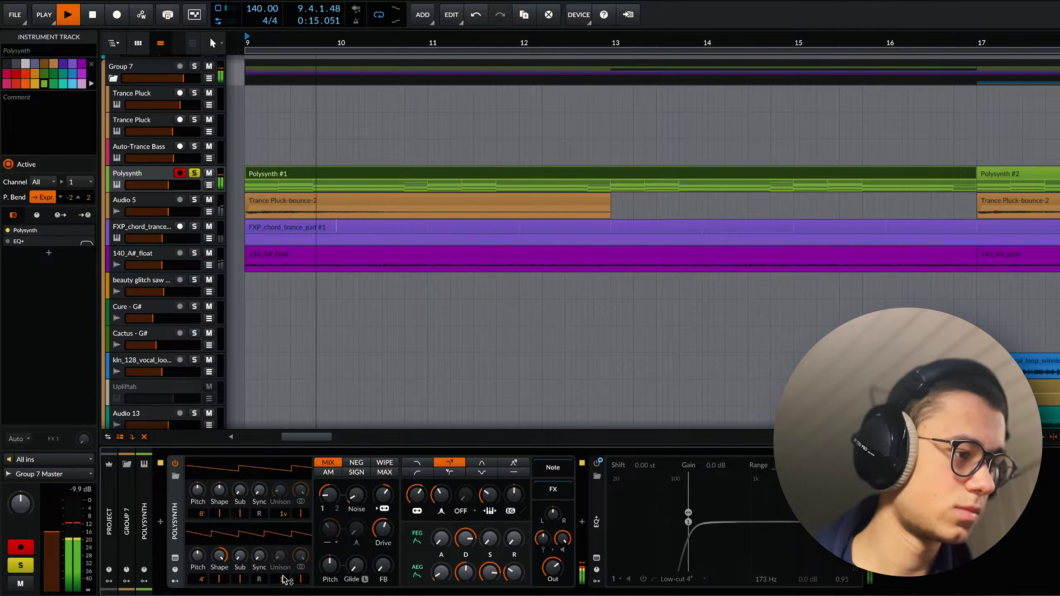
pyautogui.press('space')
pyautogui.hotkey('ctrl', 'z')
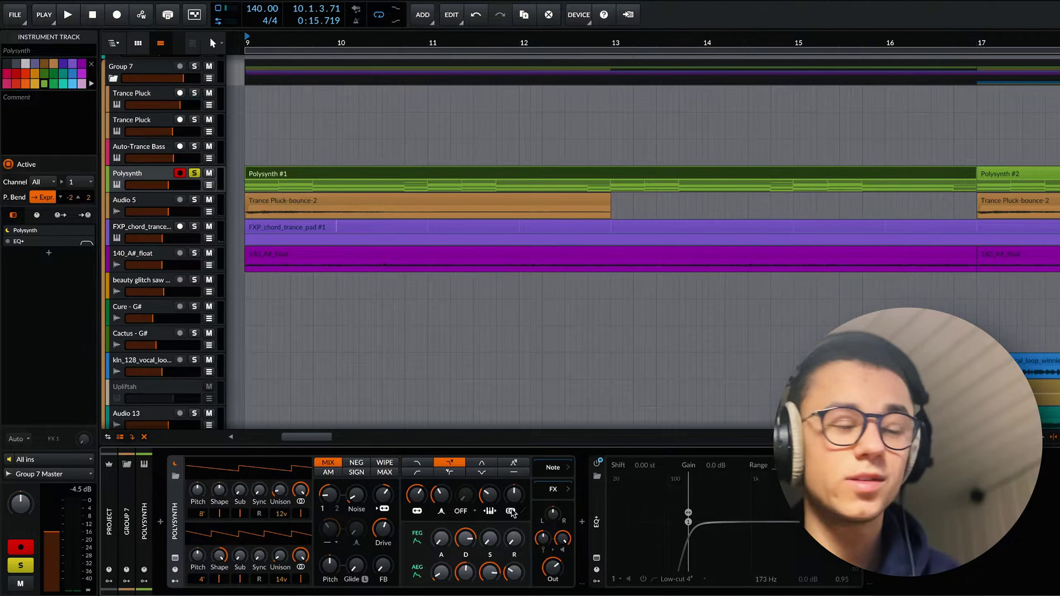
pyautogui.press('space')
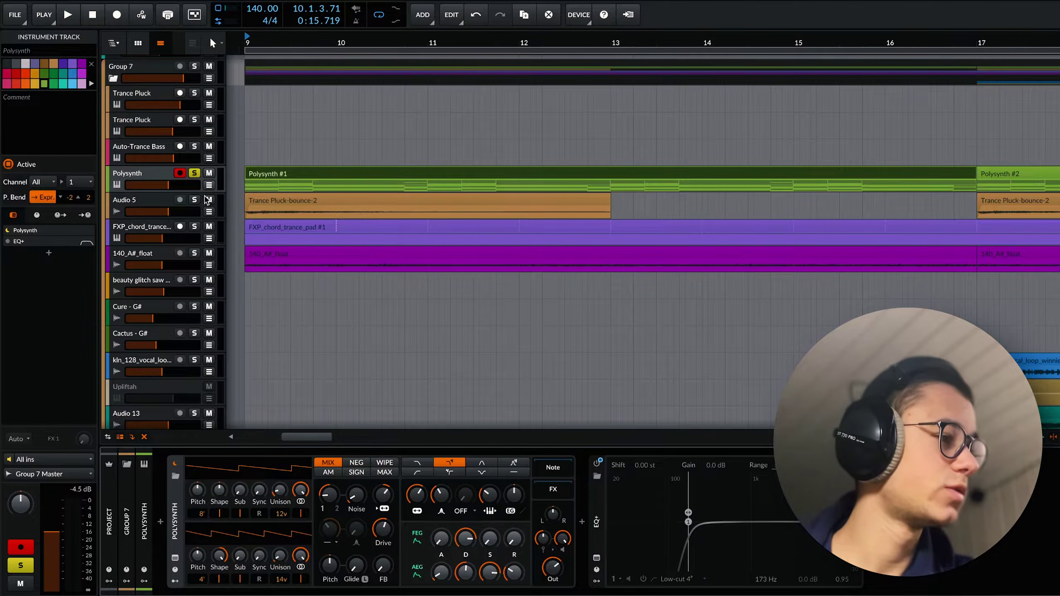
# Solo the Audio 5 track in place of Polysynth and play its Trance Pluck bounce from bar 9.
pyautogui.click(195, 199)
pyautogui.click(155, 200)
pyautogui.press('space')
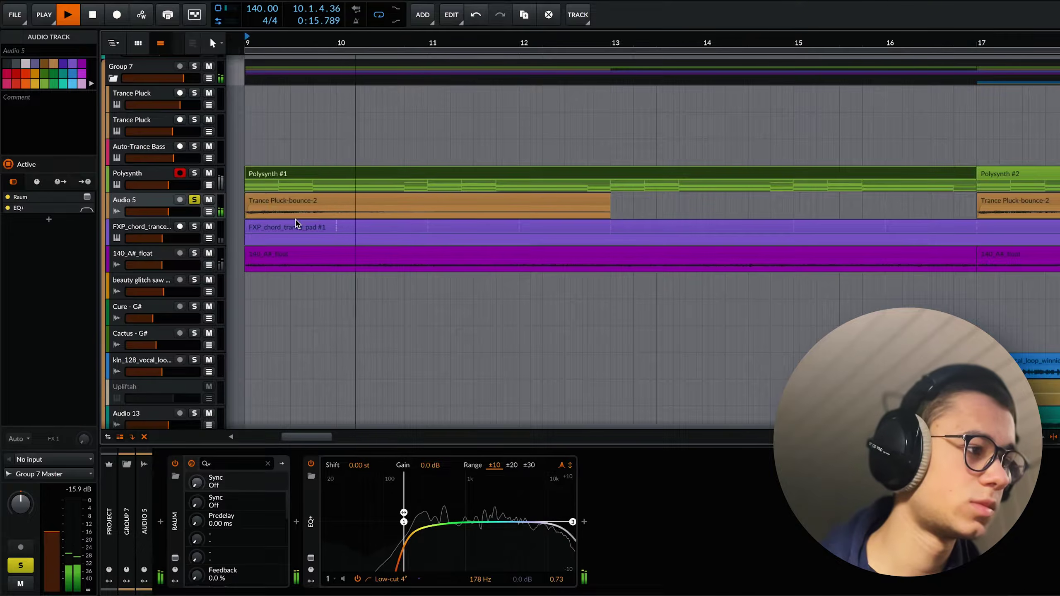
pyautogui.press('space')
# Look across the arrangement and play the end of the song from about bar 120 without any solo.
pyautogui.scroll(-8, 295, 240)
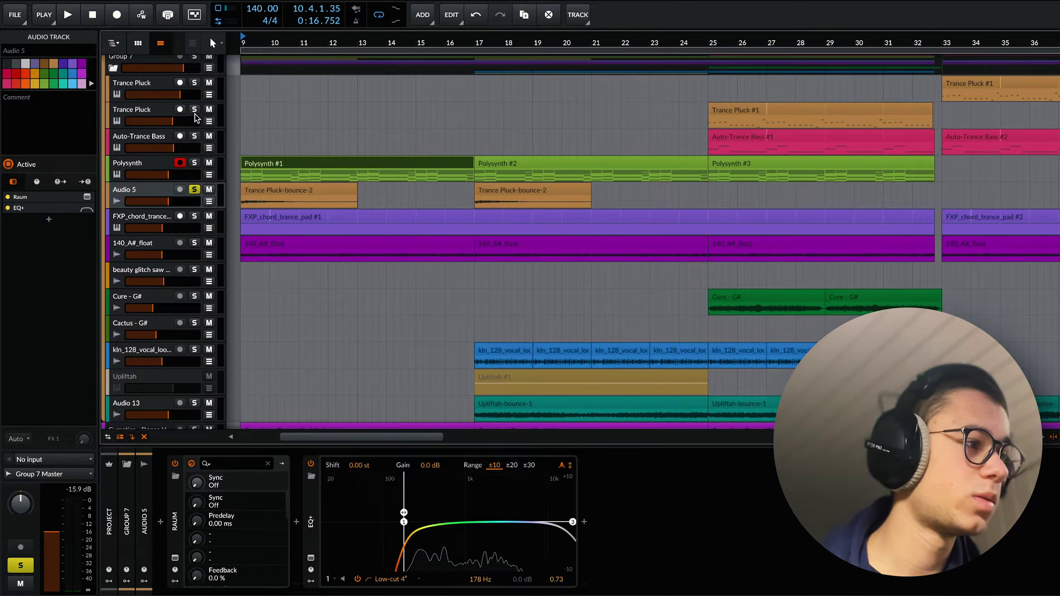
pyautogui.scroll(-3, 550, 186)
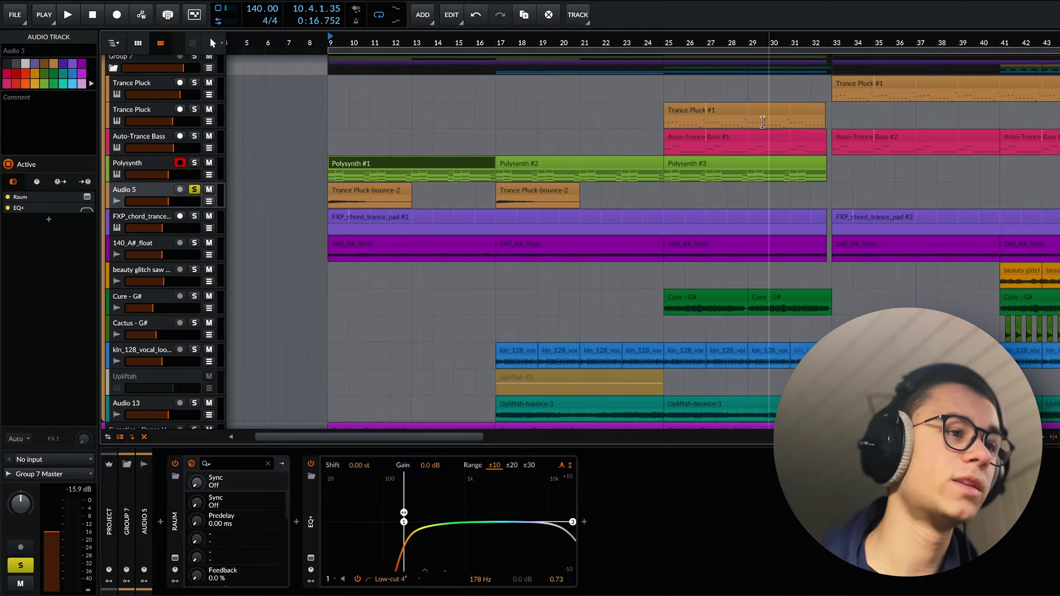
pyautogui.hscroll(10, 550, 187)
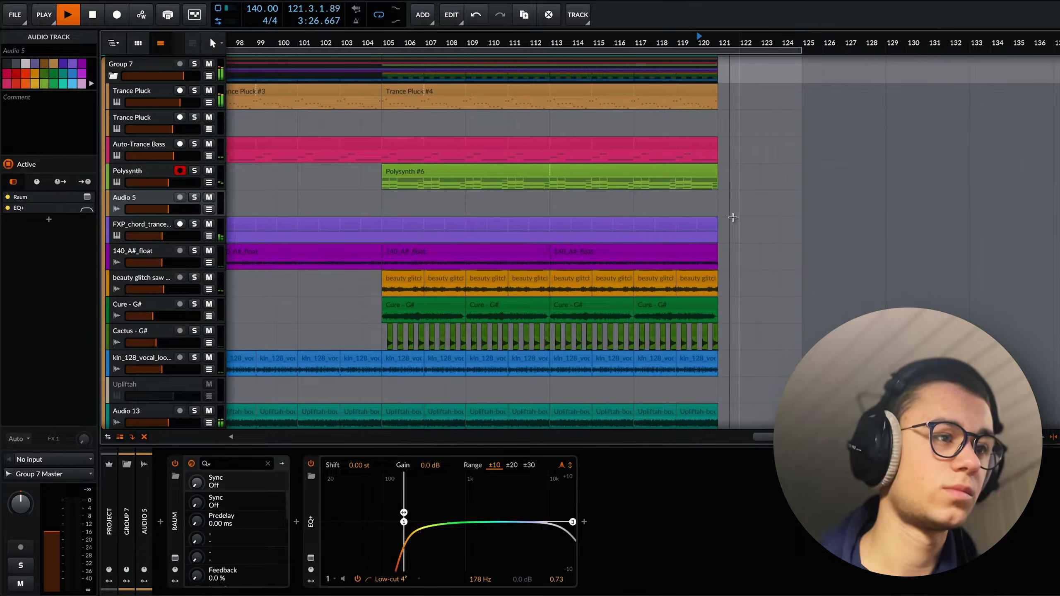
pyautogui.press('space')
pyautogui.hscroll(-20, 698, 209)
# Solo Audio 5 again and replay it from bar 9.
pyautogui.click(195, 196)
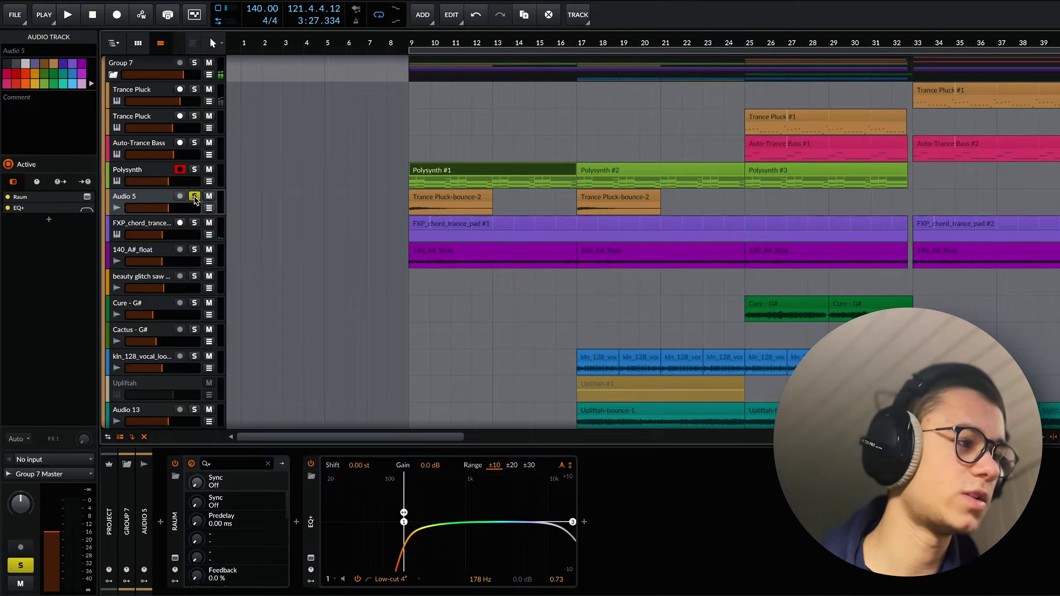
pyautogui.click(412, 46)
pyautogui.press('space')
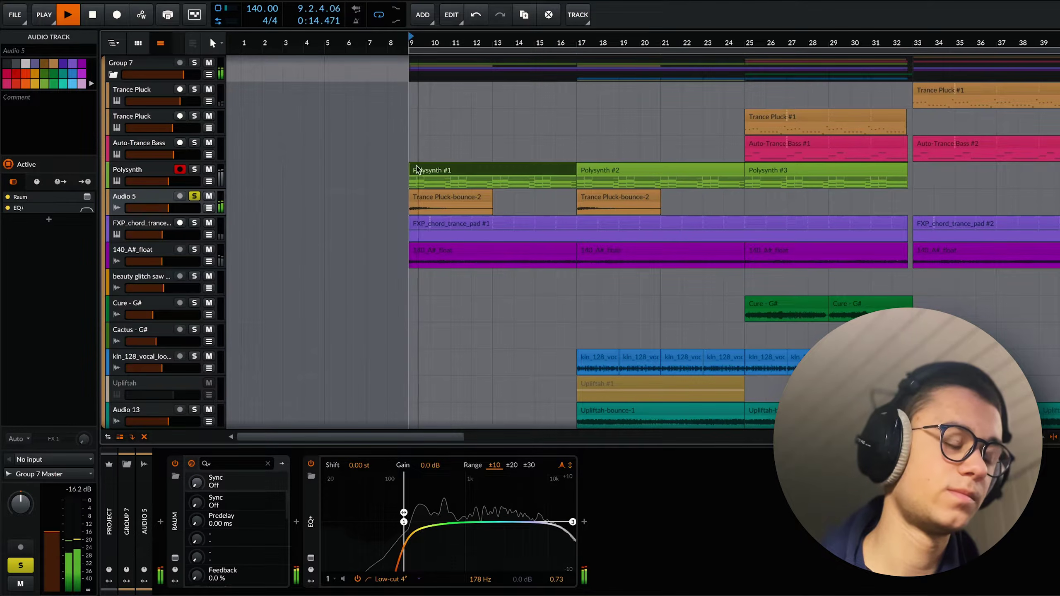
pyautogui.press('space')
pyautogui.scroll(5, 437, 125)
# Unsolo Audio 5, examine its Raum reverb settings and close the plug-in window.
pyautogui.click(195, 196)
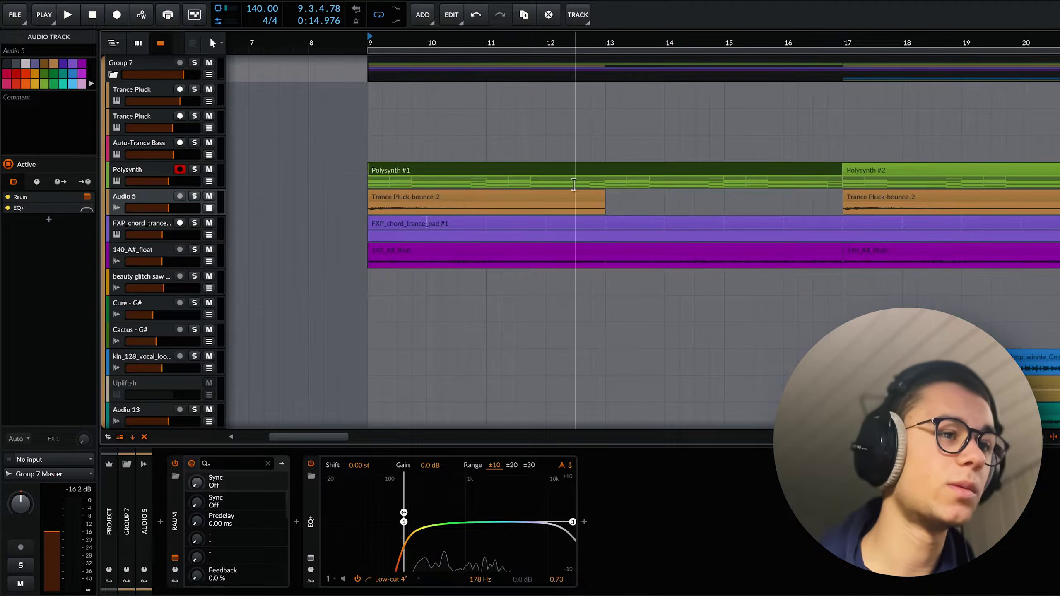
pyautogui.scroll(-5, 655, 224)
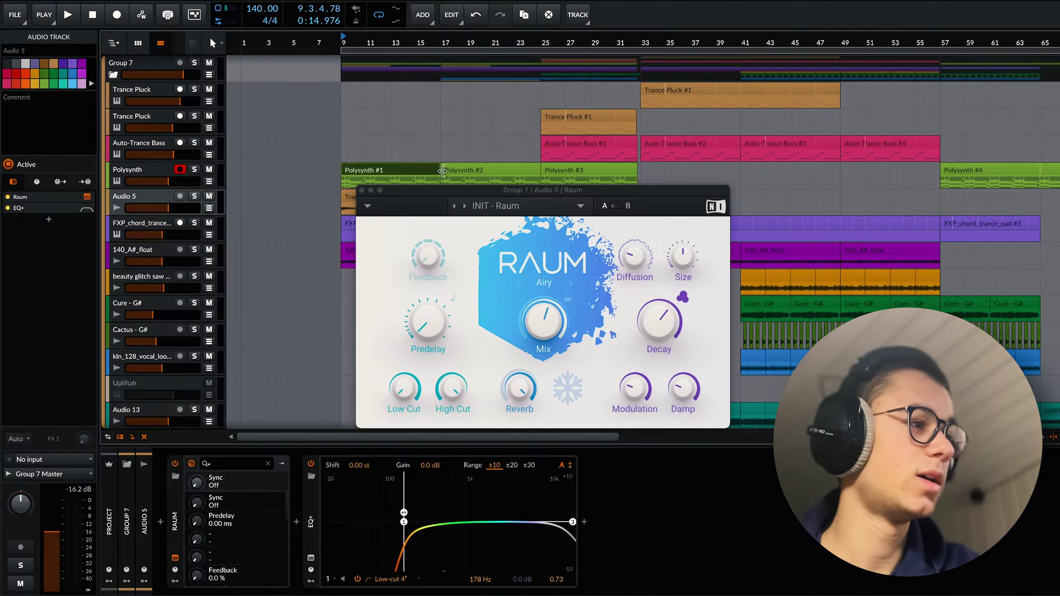
pyautogui.moveTo(654, 190); pyautogui.dragTo(992, 202)
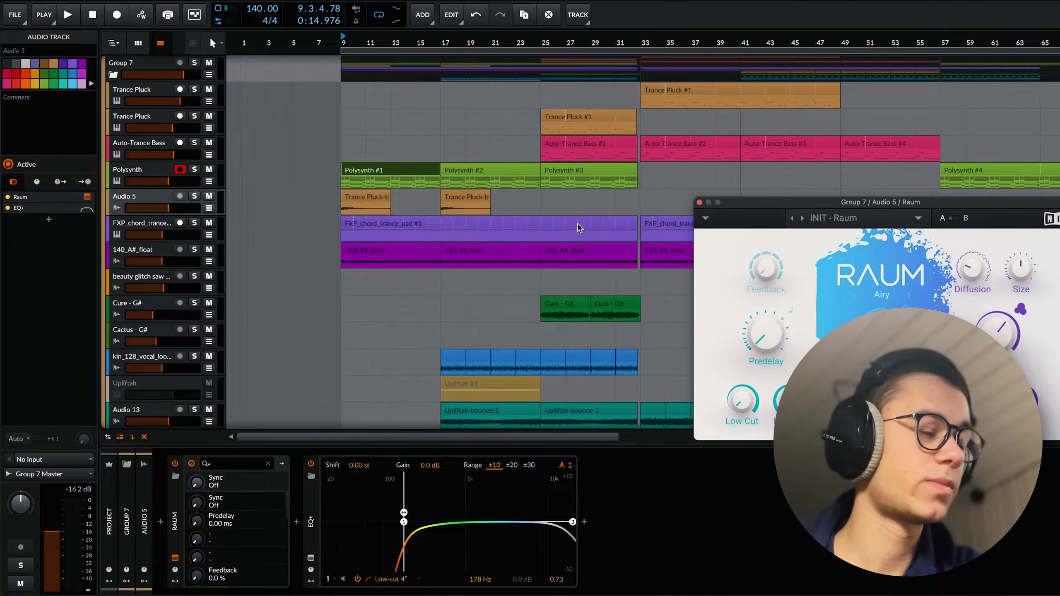
pyautogui.moveTo(819, 203); pyautogui.dragTo(690, 206)
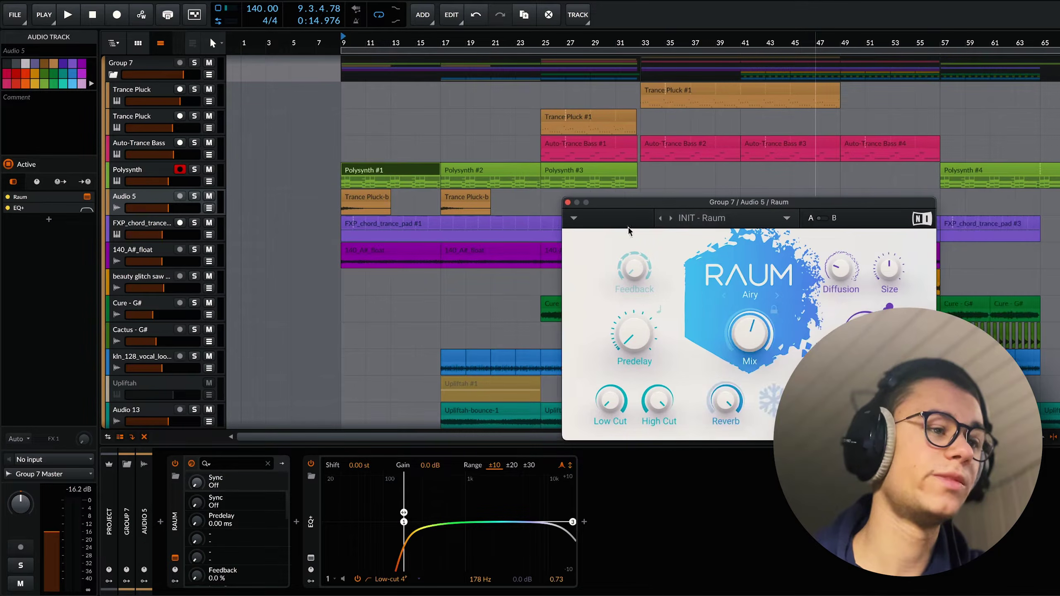
pyautogui.click(568, 203)
# Solo Polysynth and Audio 5 together and play both from bar 9.
pyautogui.press('s')
pyautogui.press('space')
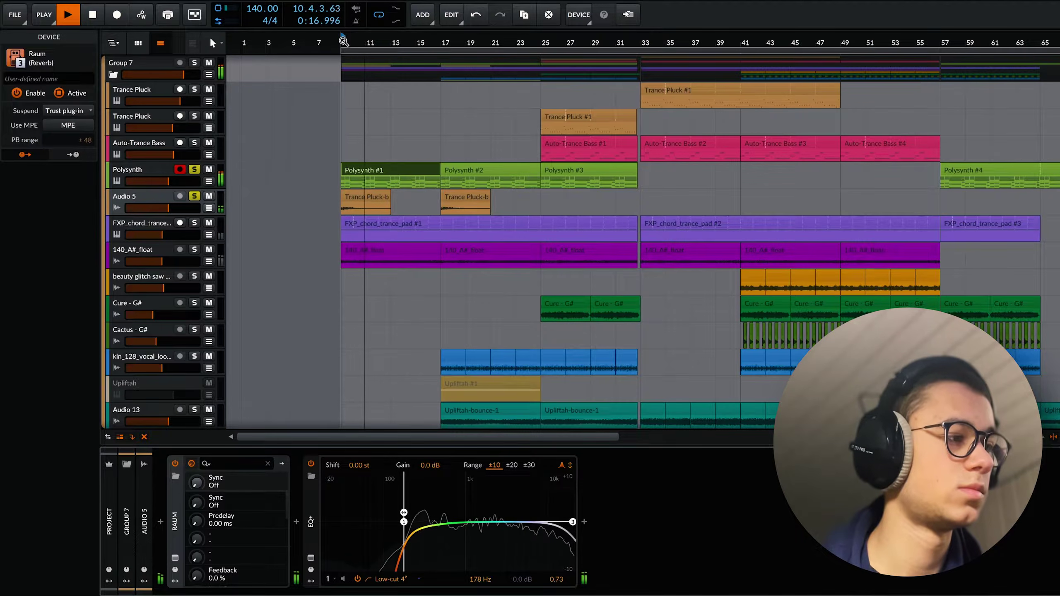
pyautogui.press('space')
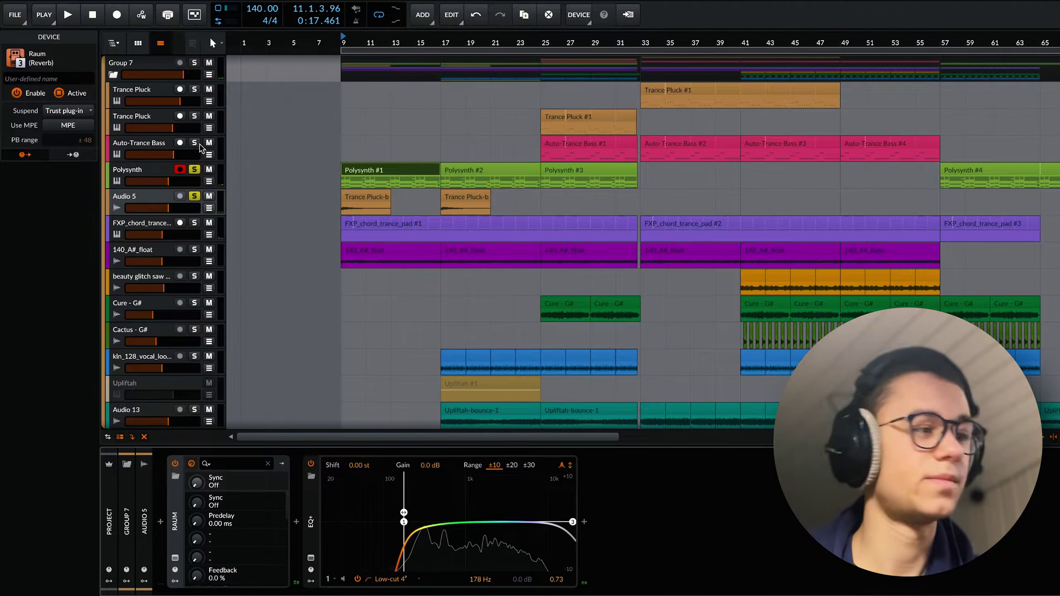
# Solo the FXP_chord_trance_pad track and open its Serum instrument to examine the CH Trance Pad preset.
pyautogui.click(194, 222)
pyautogui.click(87, 230)
pyautogui.moveTo(509, 87); pyautogui.dragTo(411, 87)
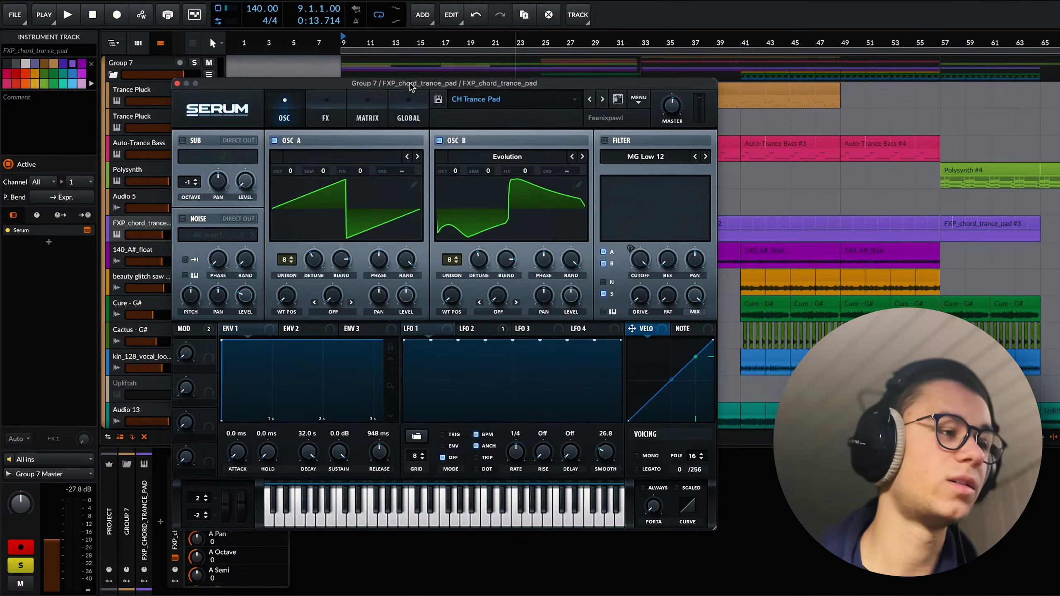
# Open the FXP_chord_trance_pad #1 clip in the note editor and play the soloed pad from bar 9.
pyautogui.hotkey('alt', '3')
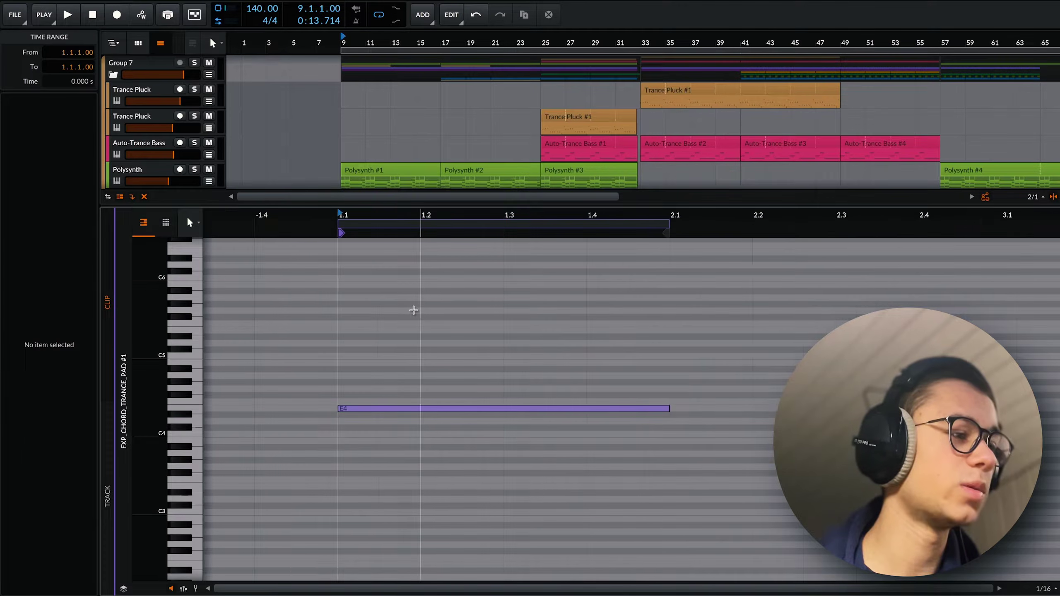
pyautogui.scroll(-5, 414, 310)
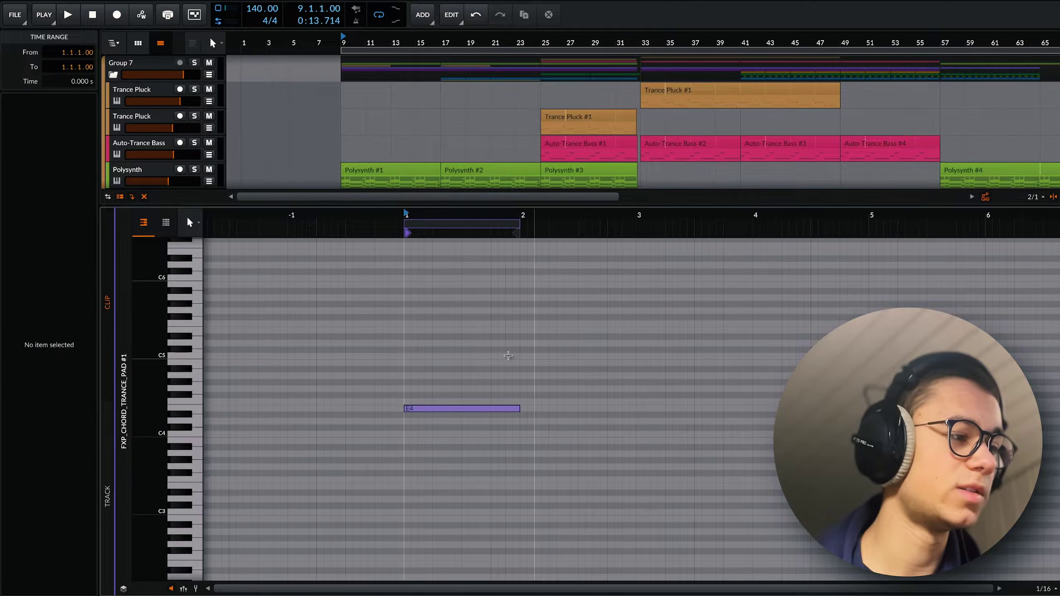
pyautogui.scroll(-6, 497, 135)
pyautogui.scroll(3, 343, 138)
pyautogui.scroll(2, 343, 138)
pyautogui.press('space')
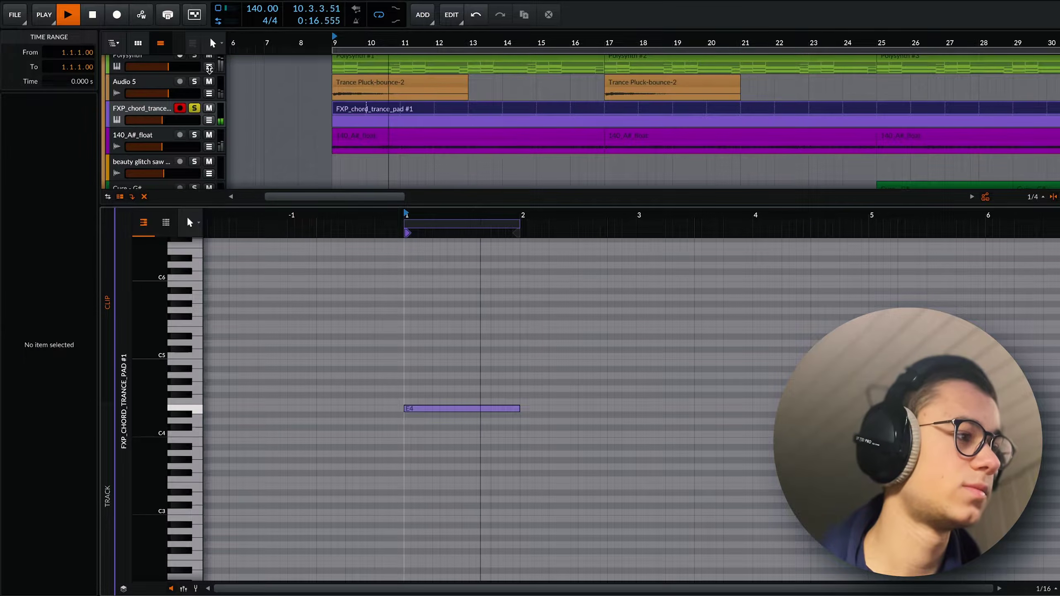
# Stop the pad playback and examine the CH Trance Pad preset's effects rack and LFO 2 in Serum.
pyautogui.press('space')
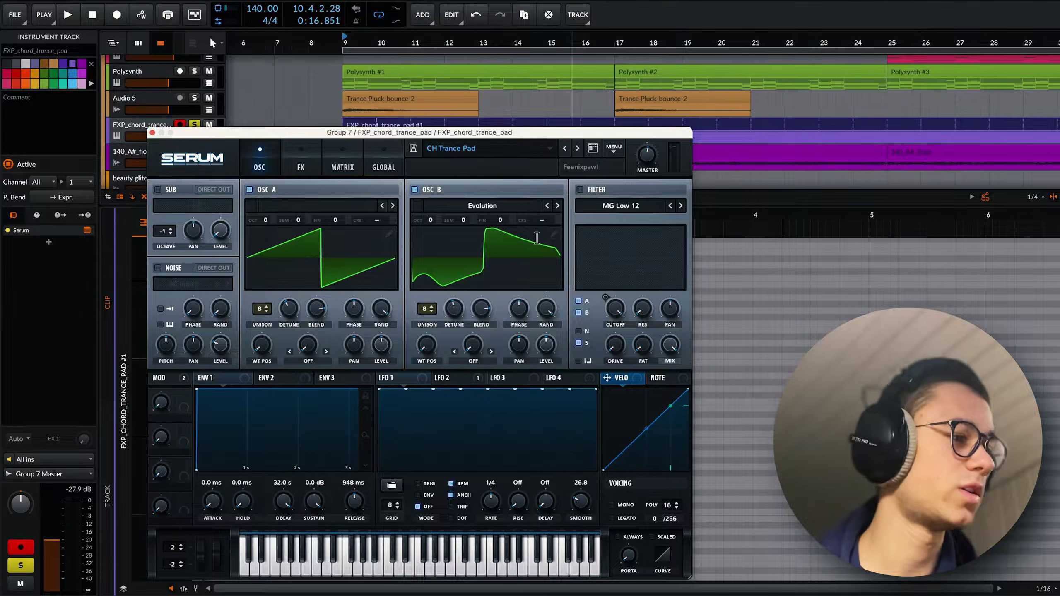
pyautogui.click(291, 154)
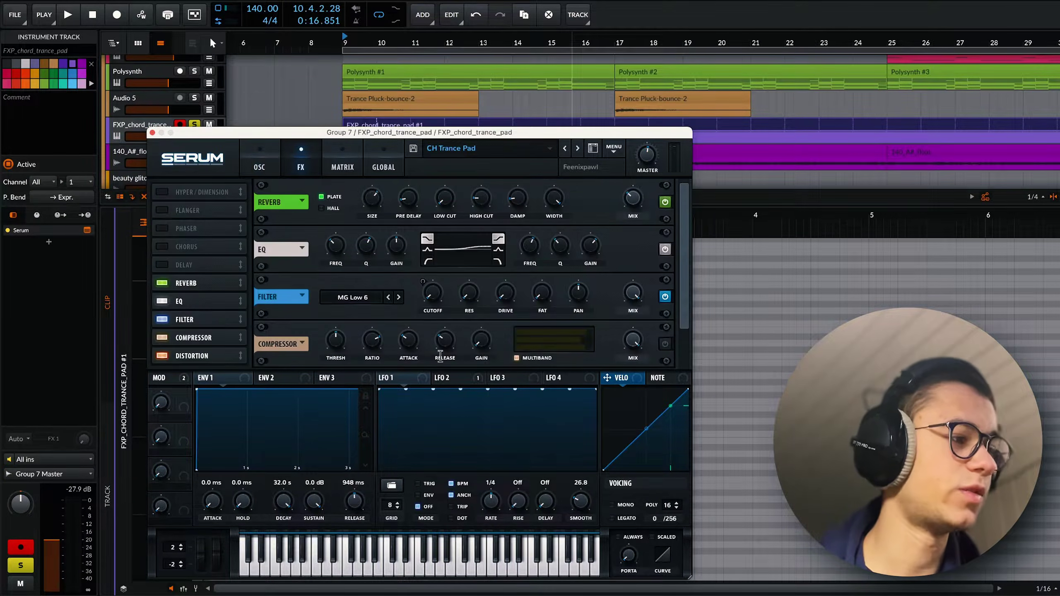
pyautogui.click(451, 378)
pyautogui.press('space')
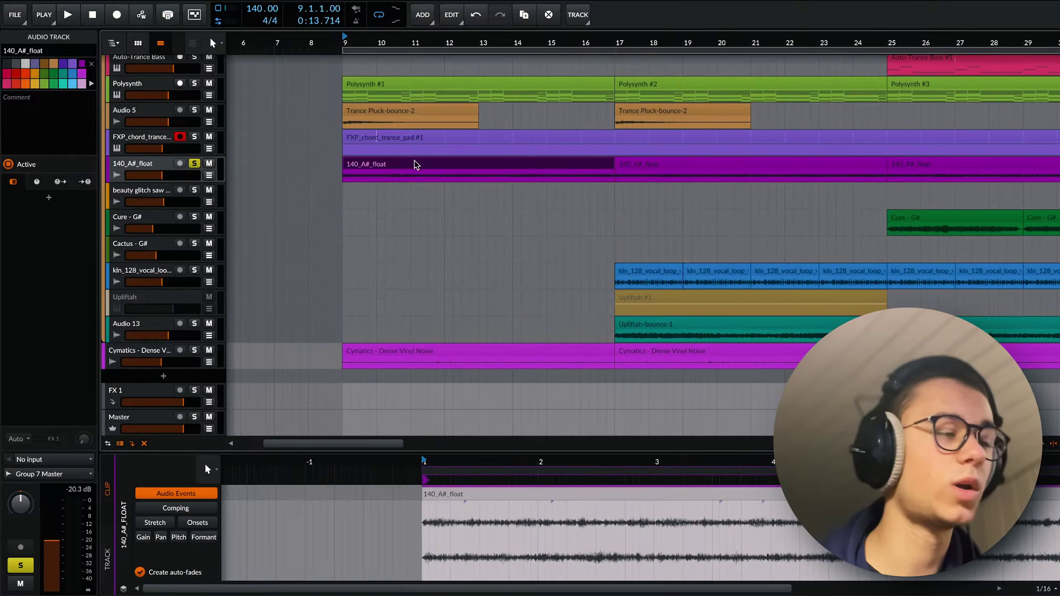
# Play the arrangement unsoloed from bar 9 into bar 18, following the clips of the melodic tracks, and stop playback.
pyautogui.press('space')
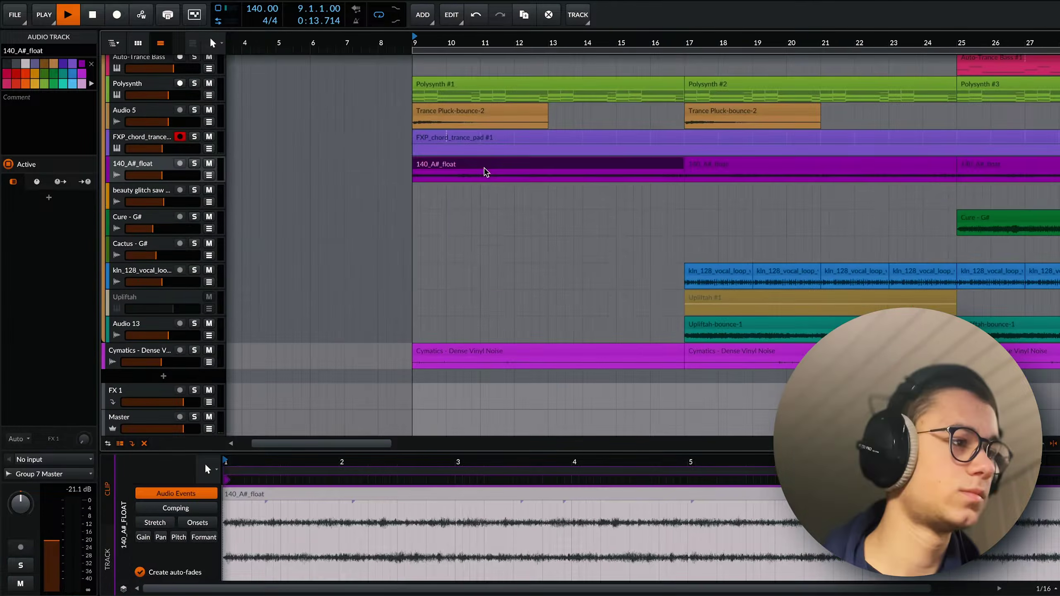
pyautogui.scroll(-2, 486, 171)
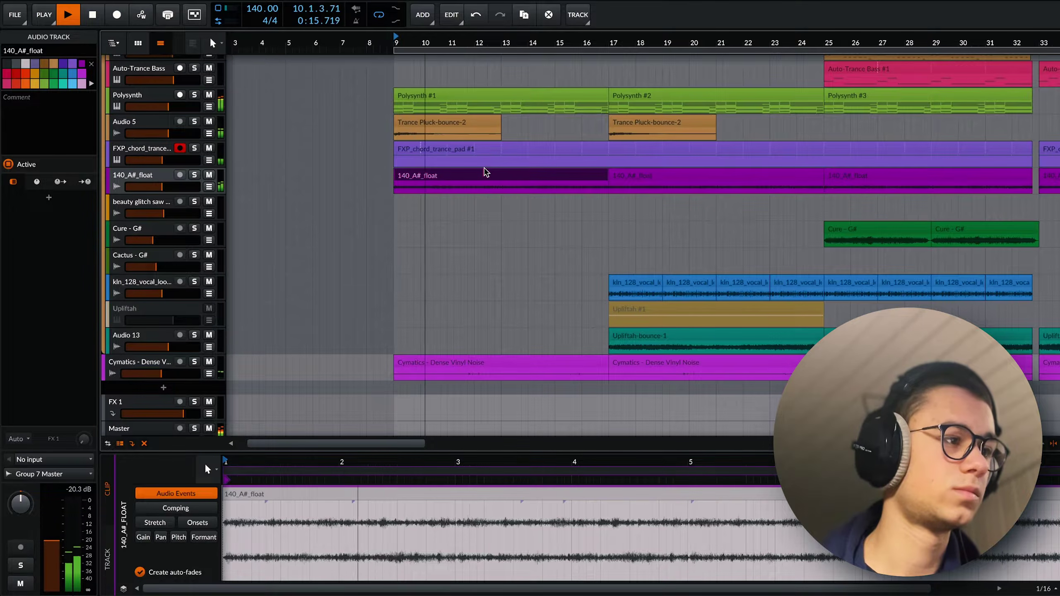
pyautogui.scroll(1, 485, 167)
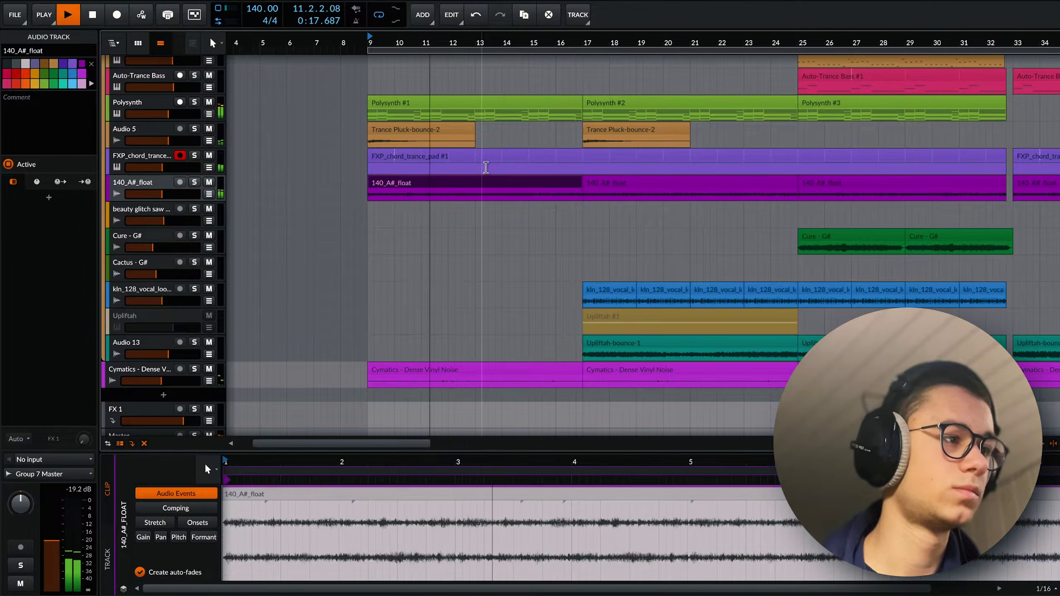
pyautogui.hscroll(2, 485, 169)
pyautogui.hscroll(1, 486, 171)
pyautogui.hscroll(5, 485, 171)
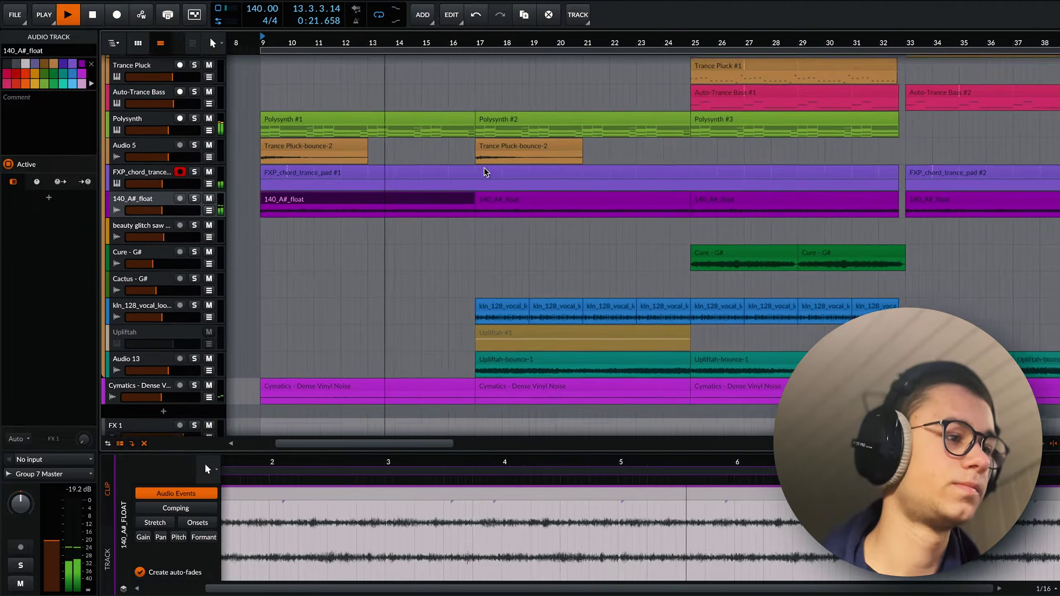
pyautogui.scroll(3, 485, 167)
pyautogui.scroll(-4, 486, 167)
pyautogui.hscroll(-1, 486, 167)
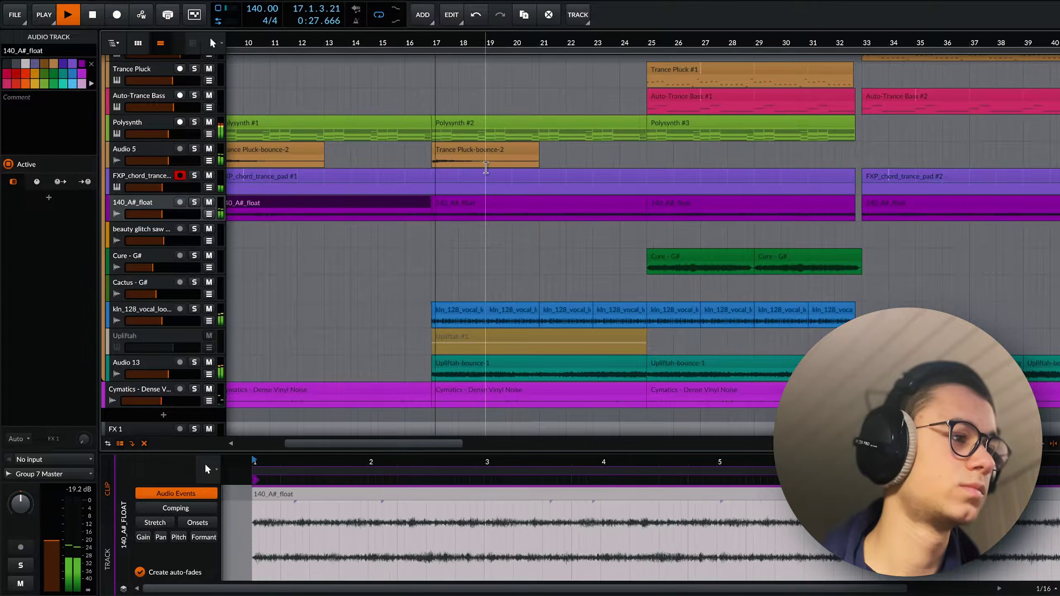
pyautogui.scroll(-5, 481, 206)
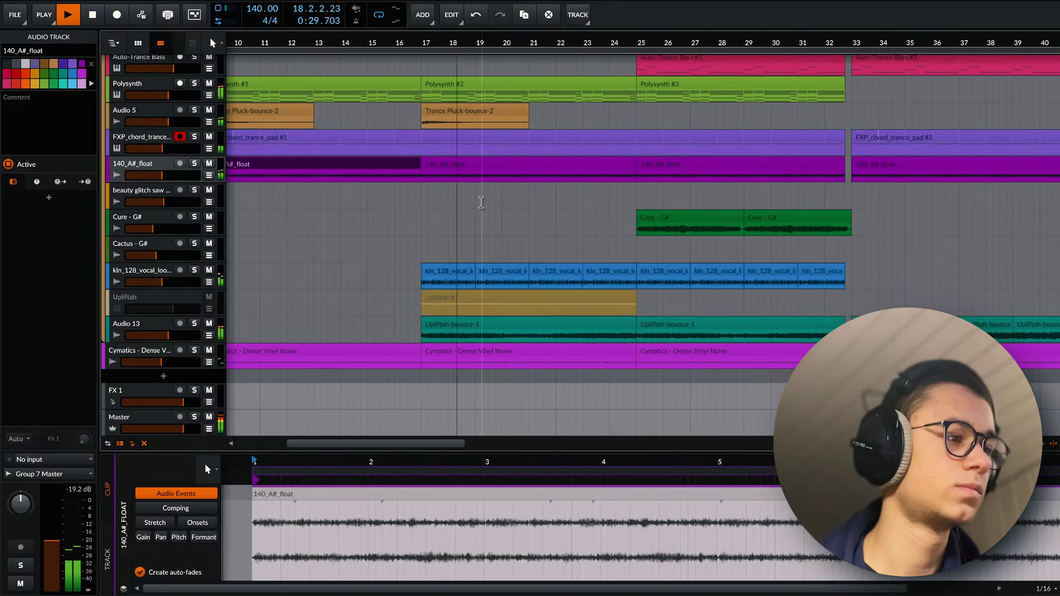
pyautogui.press('space')
pyautogui.click(393, 236)
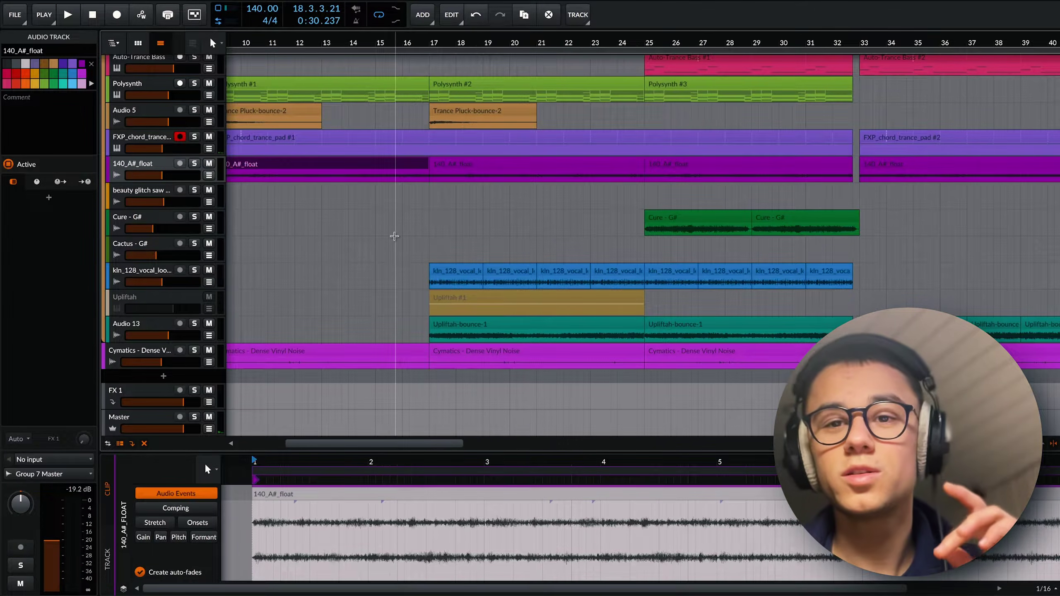
# Solo the kln_128_vocal_loop track, play it from bar 17 and select its first clip for examination.
pyautogui.click(194, 270)
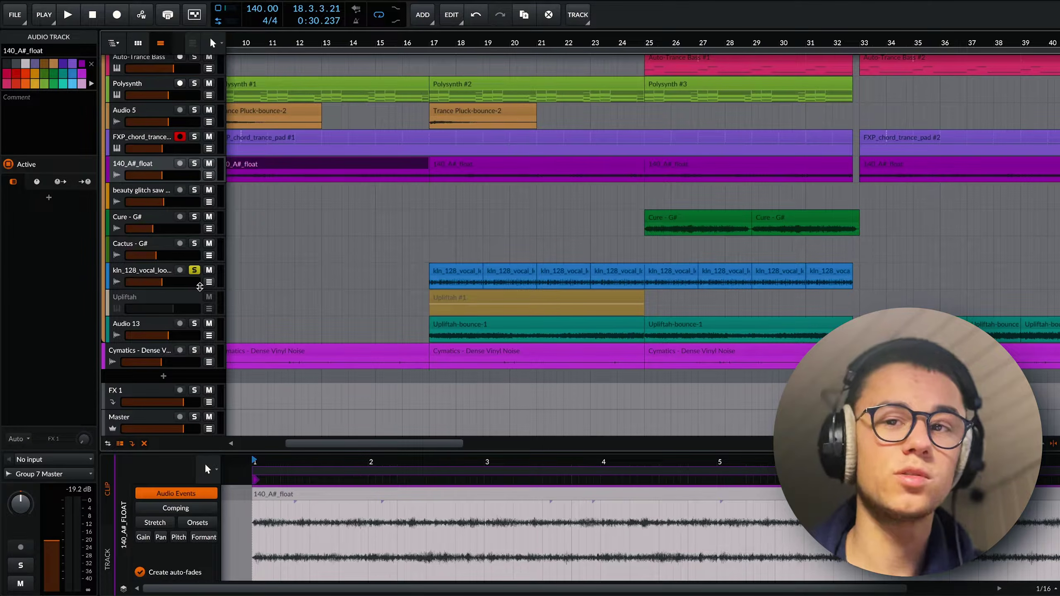
pyautogui.click(434, 37)
pyautogui.press('space')
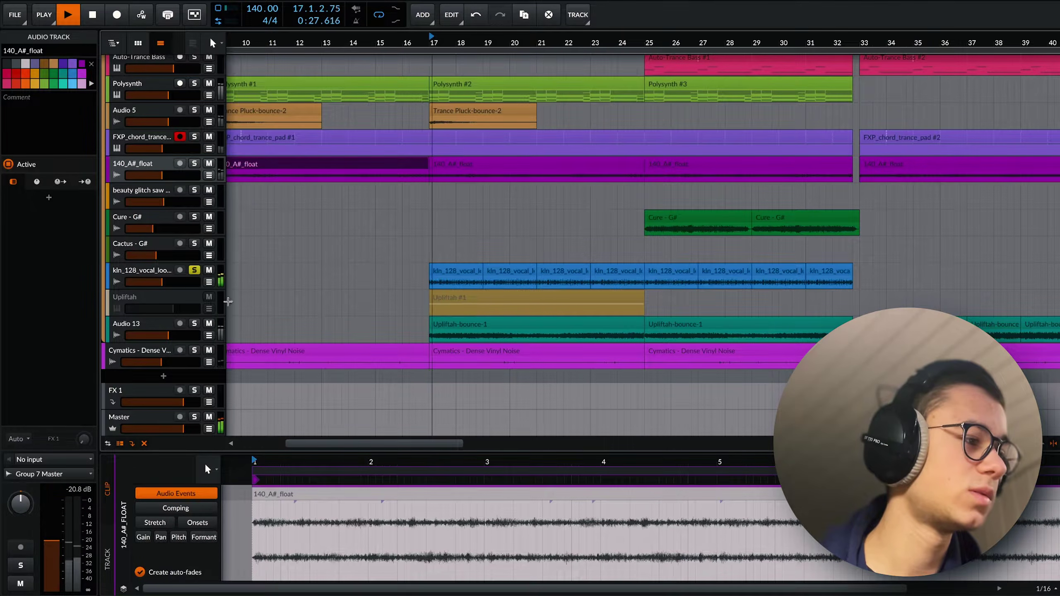
pyautogui.click(451, 277)
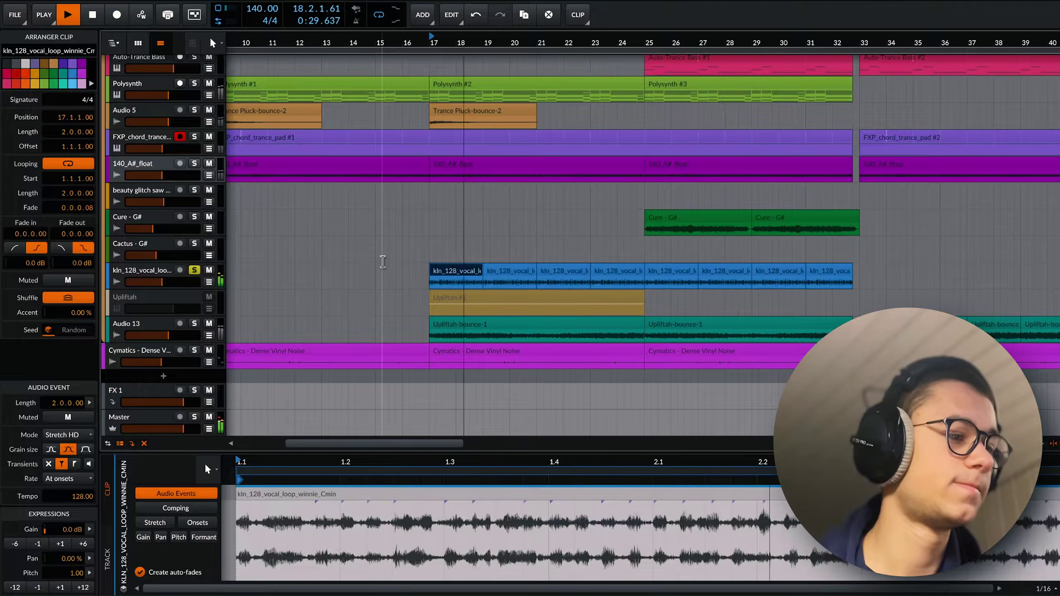
pyautogui.click(142, 280)
pyautogui.press('space')
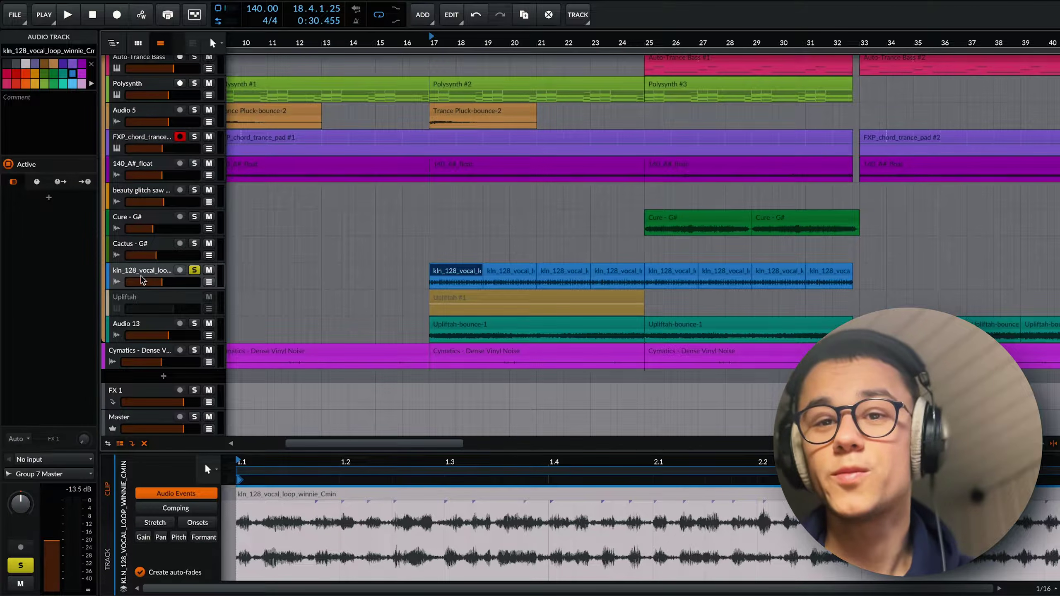
pyautogui.click(450, 272)
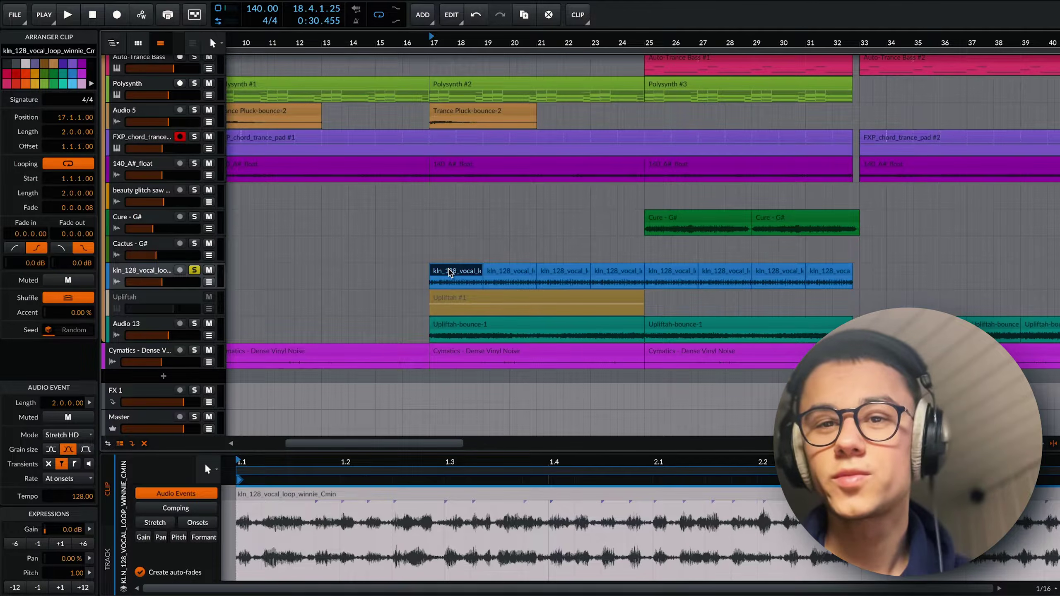
# Unsolo the vocal loop, mute Audio 13 and play the arrangement from bar 17 without it.
pyautogui.click(453, 328)
pyautogui.click(195, 270)
pyautogui.click(208, 323)
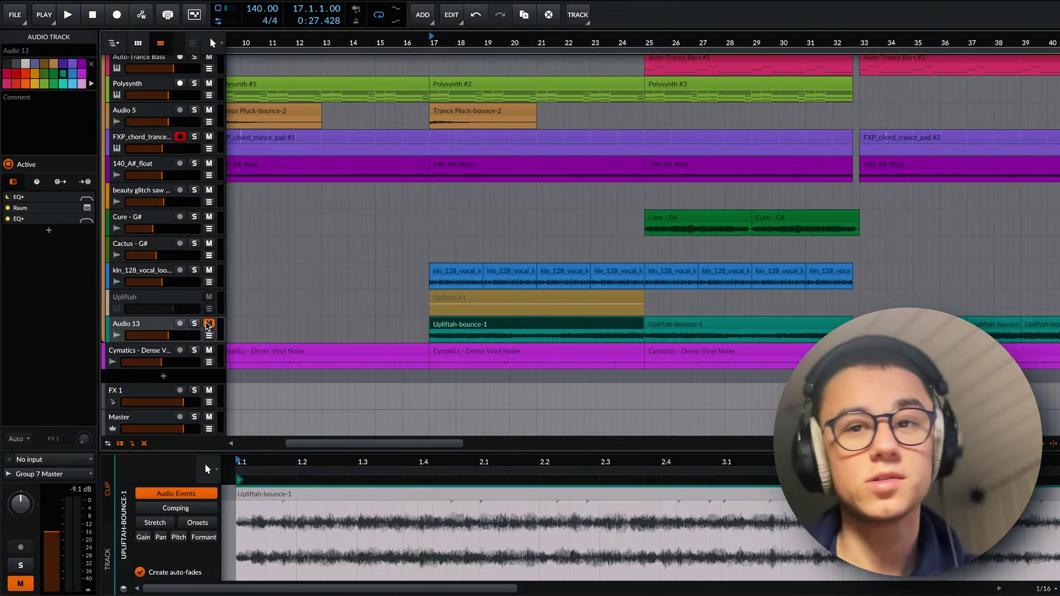
pyautogui.press('space')
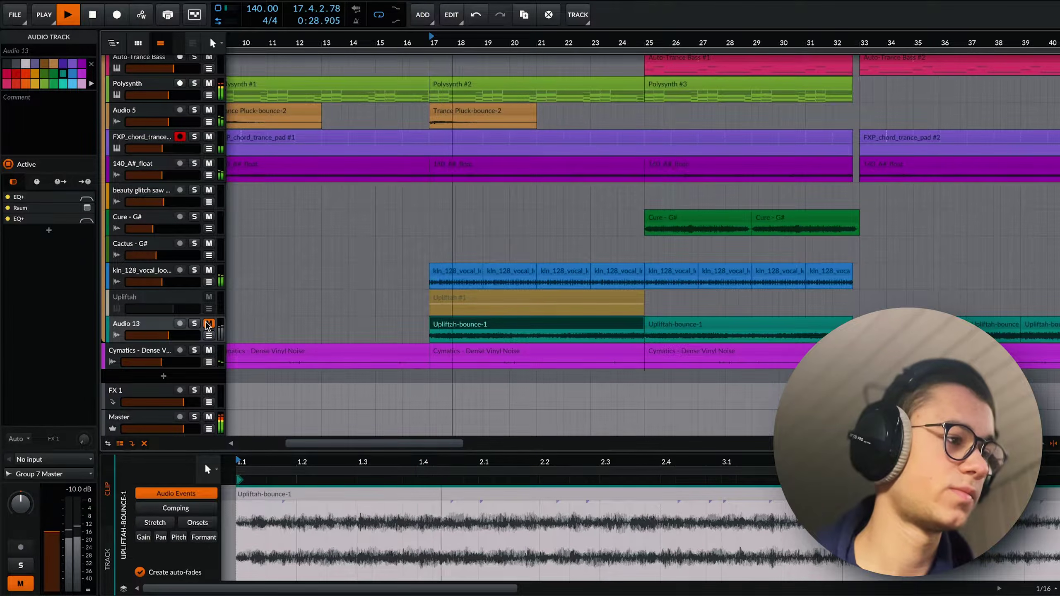
# Unmute and solo Audio 13, select its first Upliftah-bounce-1 clip and audition the track from bar 17.
pyautogui.click(209, 324)
pyautogui.click(195, 324)
pyautogui.click(613, 326)
pyautogui.press('space')
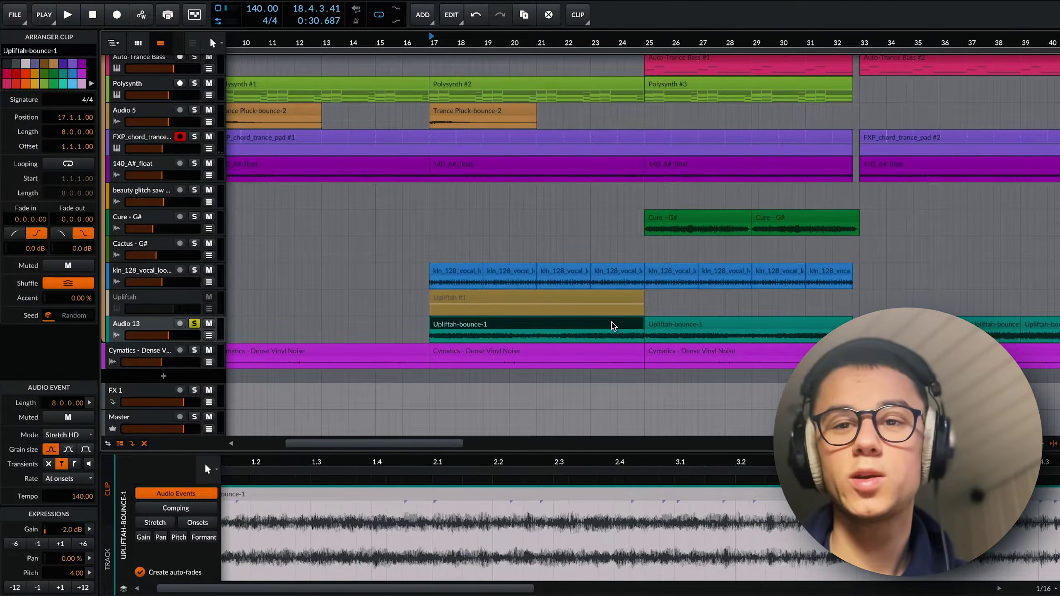
pyautogui.press('space')
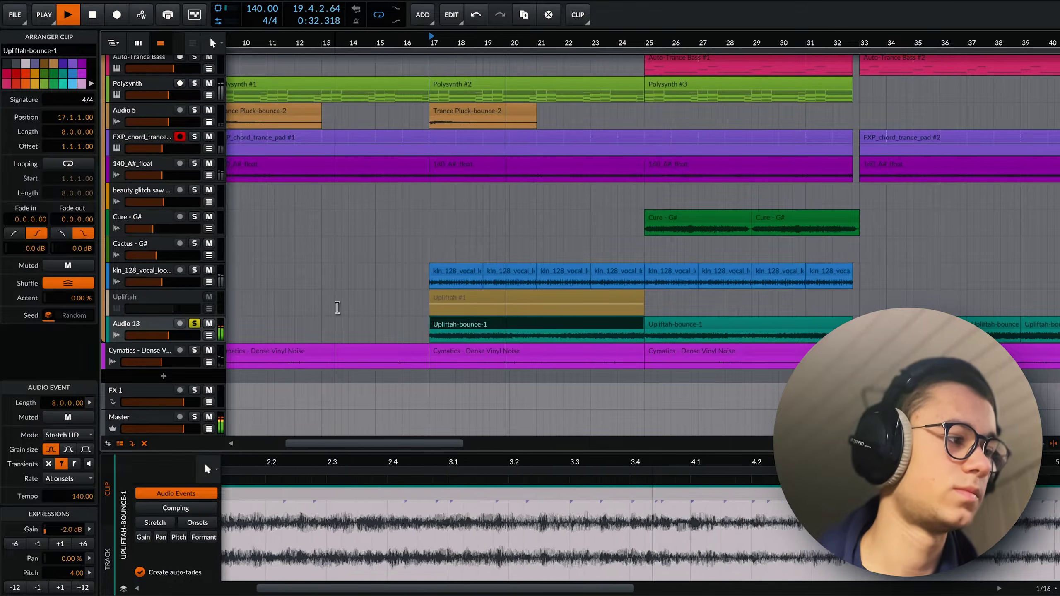
# Stop playback, activate and solo the Upliftah instrument track and select its Upliftah #1 clip.
pyautogui.click(146, 304)
pyautogui.press('space')
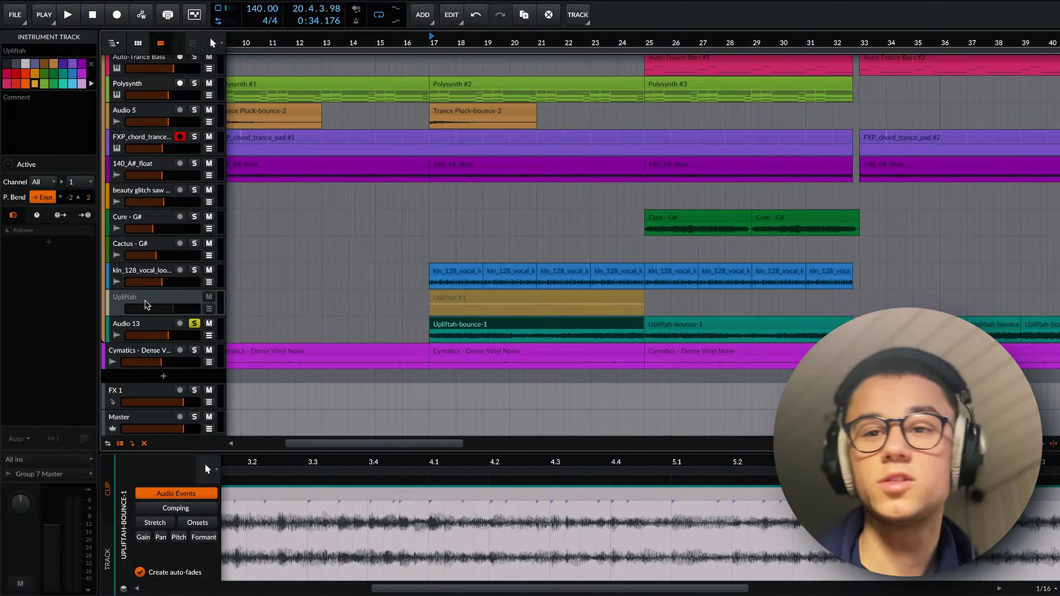
pyautogui.hotkey('alt', 'a')
pyautogui.click(195, 297)
pyautogui.click(494, 302)
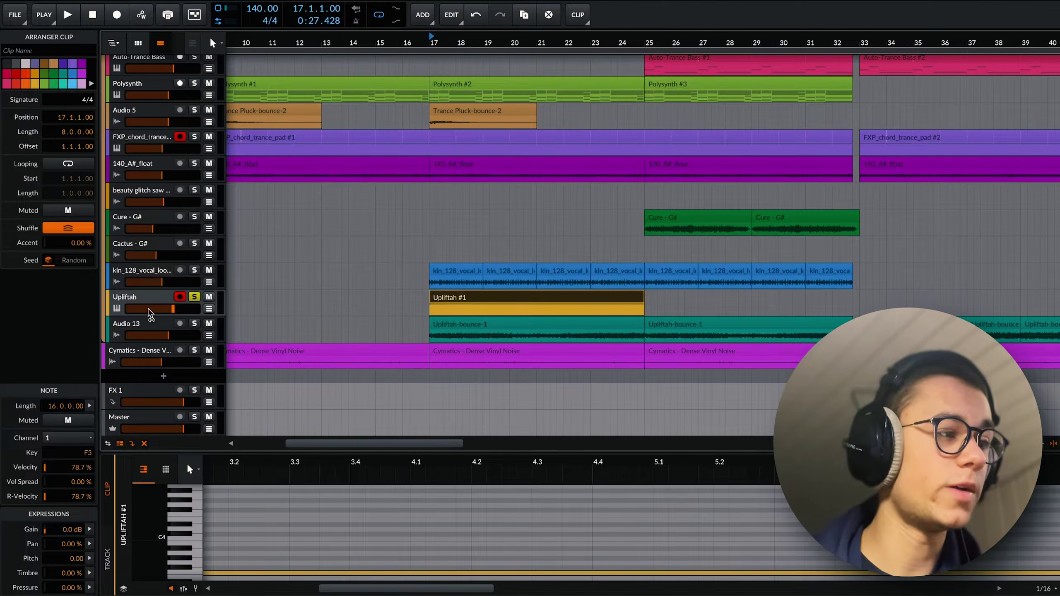
# Examine the Upliftah track's Polymer synth and the notes of its clip, and play the track from bar 17.
pyautogui.scroll(-2, 404, 275)
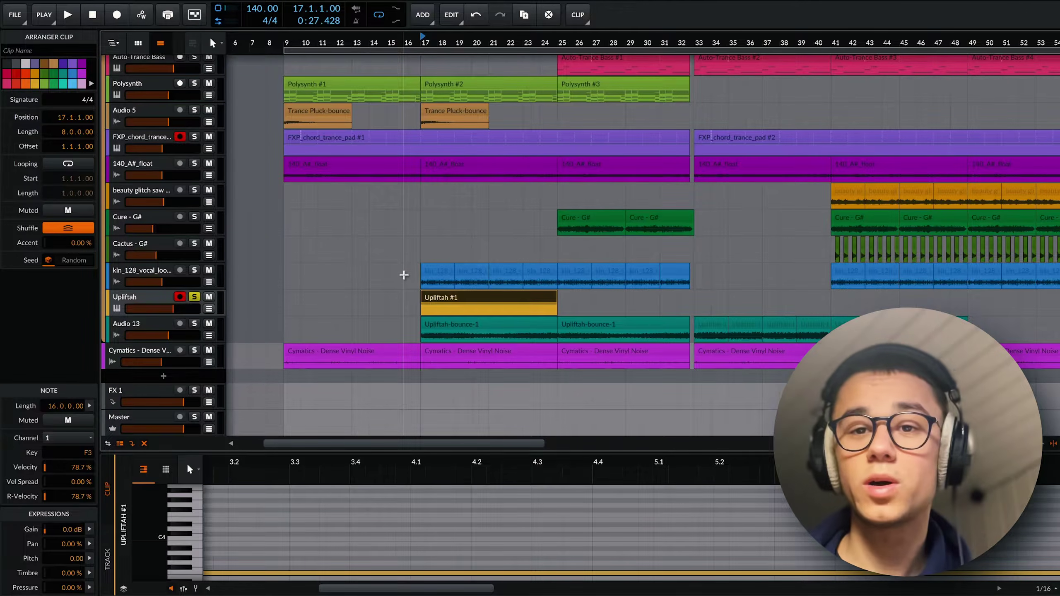
pyautogui.press('d')
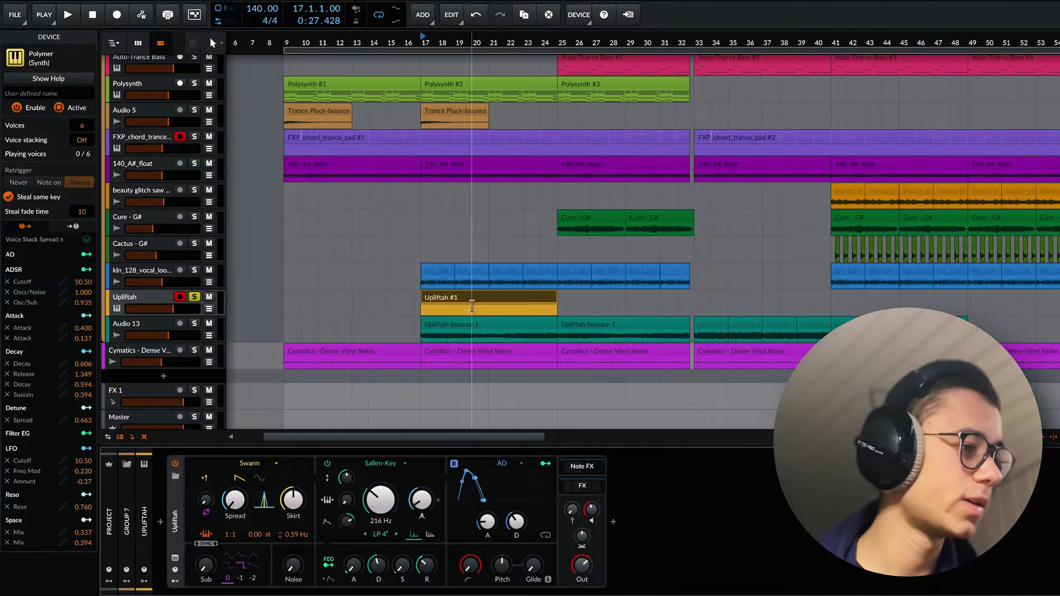
pyautogui.doubleClick(434, 298)
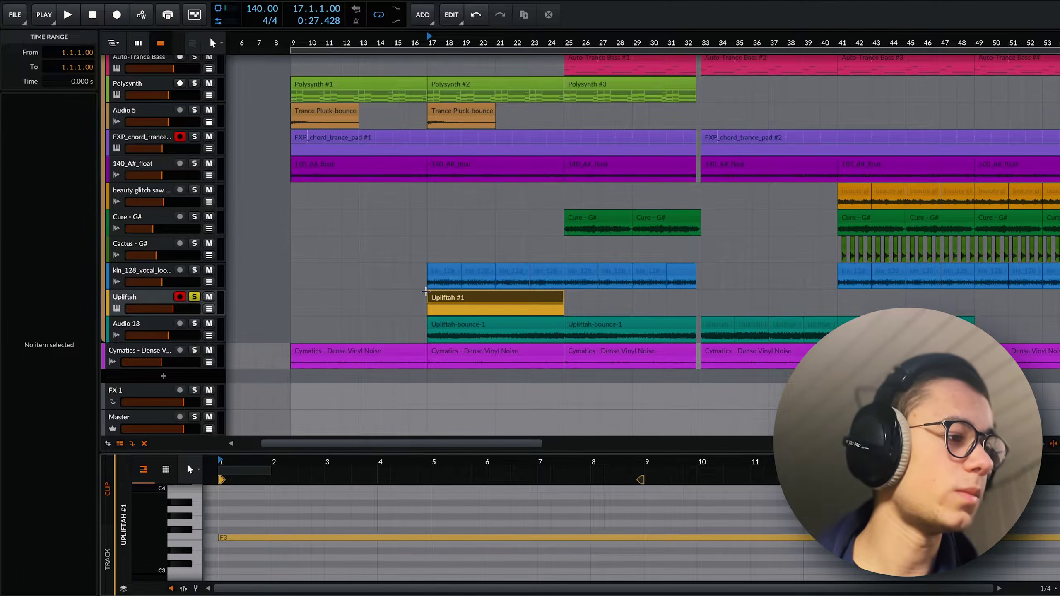
pyautogui.press('d')
pyautogui.press('space')
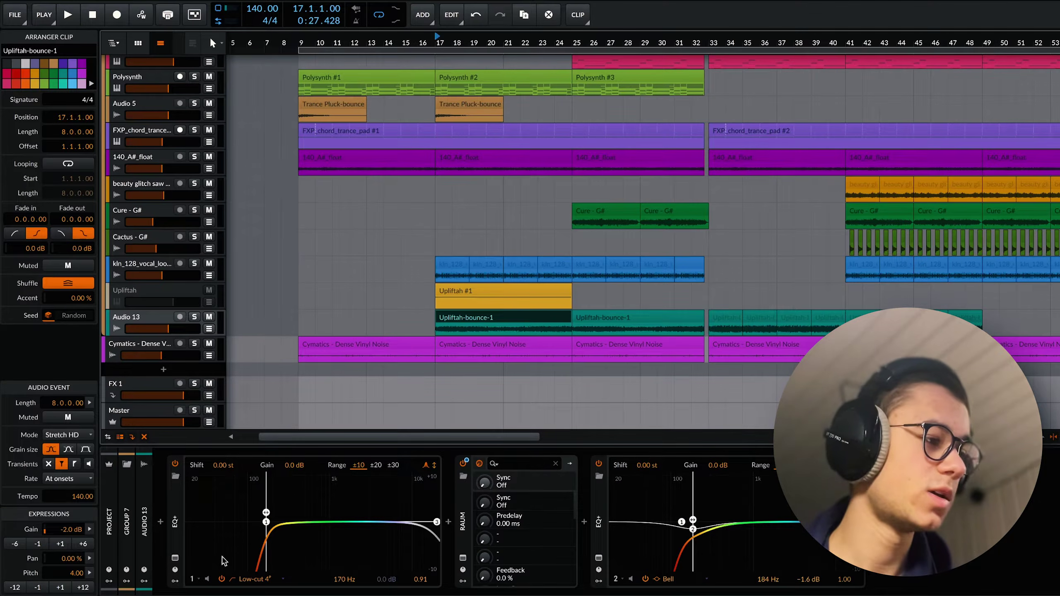
# Check the Raum reverb on Audio 13, close its window and play the track soloed from bar 17.
pyautogui.click(462, 558)
pyautogui.click(362, 191)
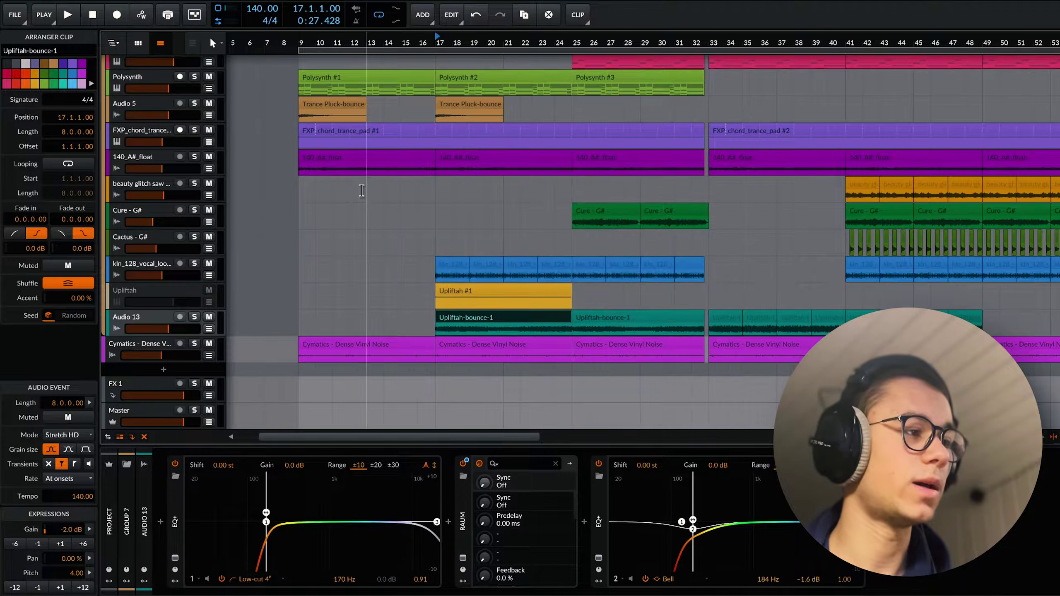
pyautogui.press('space')
pyautogui.click(194, 317)
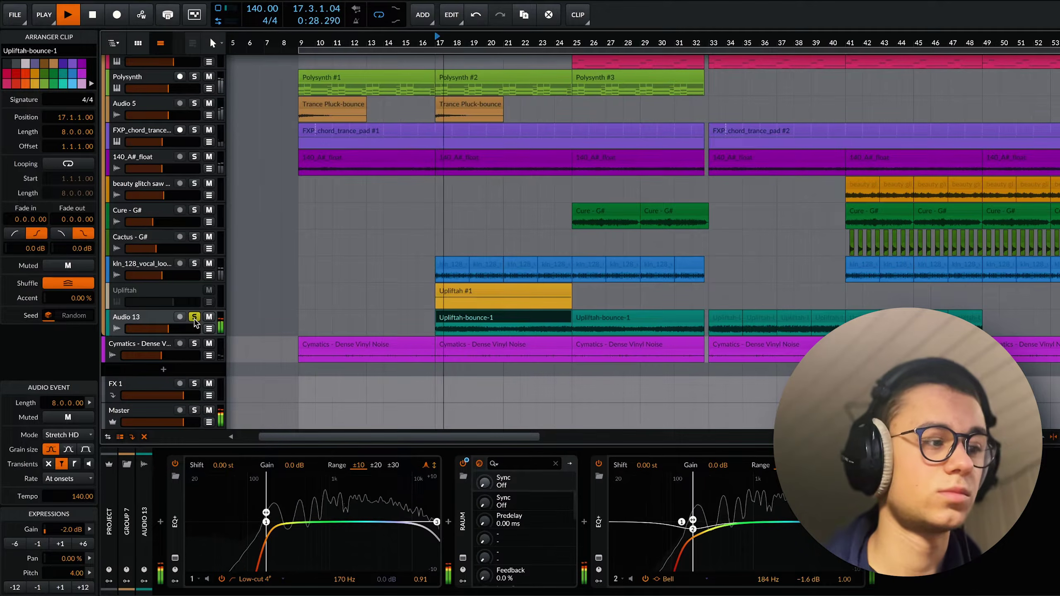
# Unsolo Audio 13, hide the device panel and follow the full arrangement's playback to bar 28 across all tracks.
pyautogui.click(194, 317)
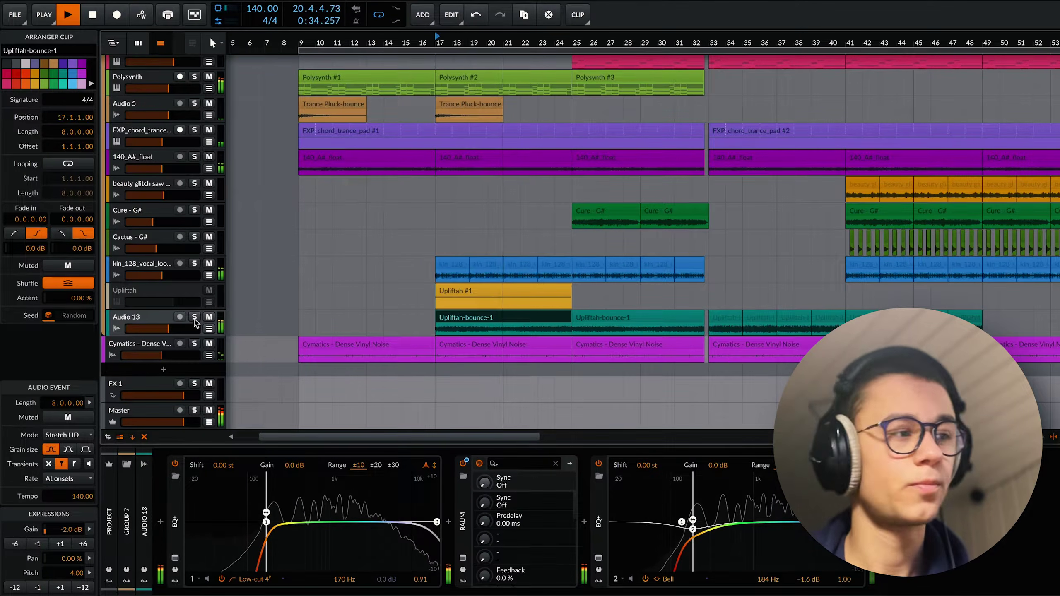
pyautogui.scroll(3, 438, 268)
pyautogui.hscroll(2, 437, 268)
pyautogui.scroll(5, 439, 272)
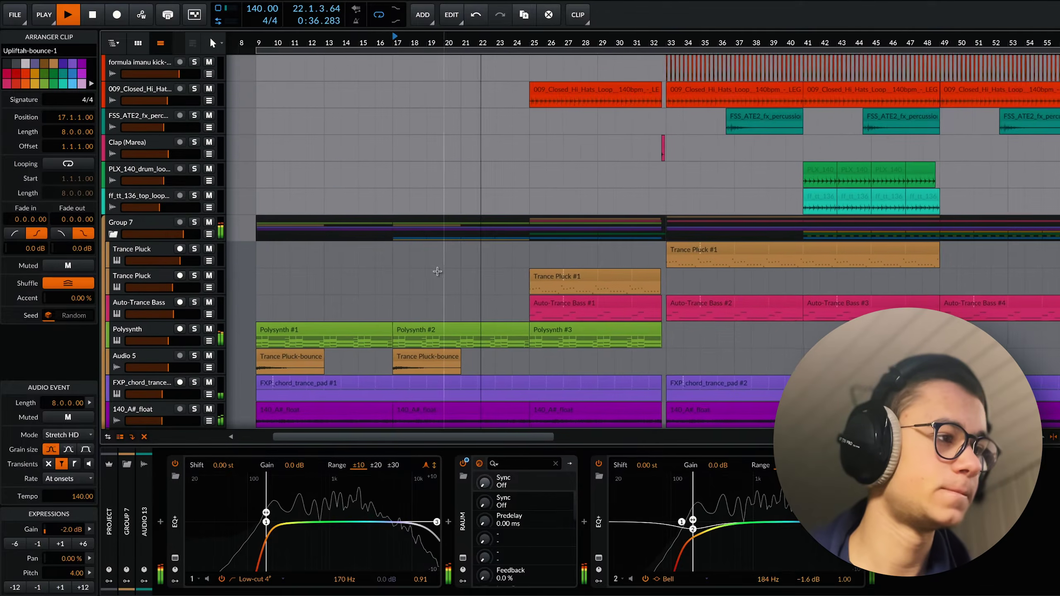
pyautogui.scroll(-8, 438, 271)
pyautogui.scroll(10, 441, 271)
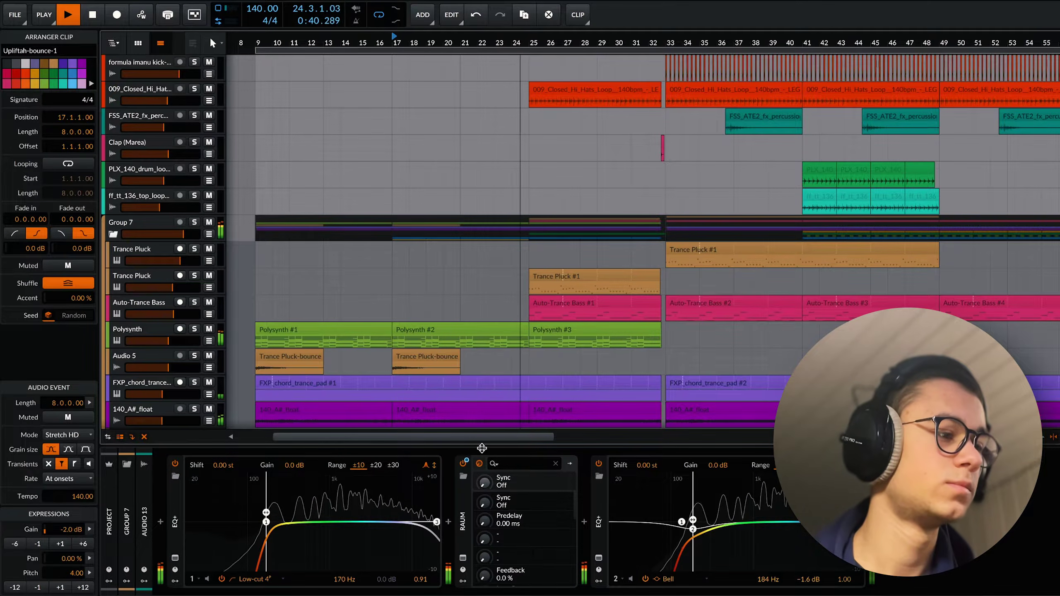
pyautogui.moveTo(483, 448); pyautogui.dragTo(561, 516)
pyautogui.scroll(-2, 577, 370)
pyautogui.scroll(2, 577, 370)
pyautogui.hscroll(3, 576, 370)
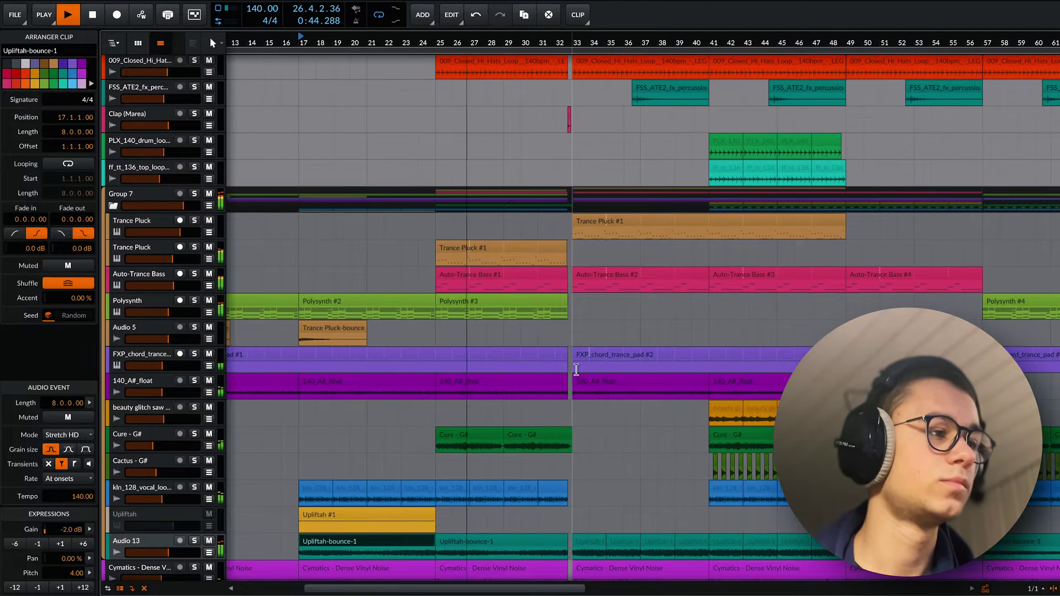
pyautogui.hscroll(2, 576, 370)
pyautogui.scroll(1, 577, 370)
pyautogui.hscroll(1, 576, 370)
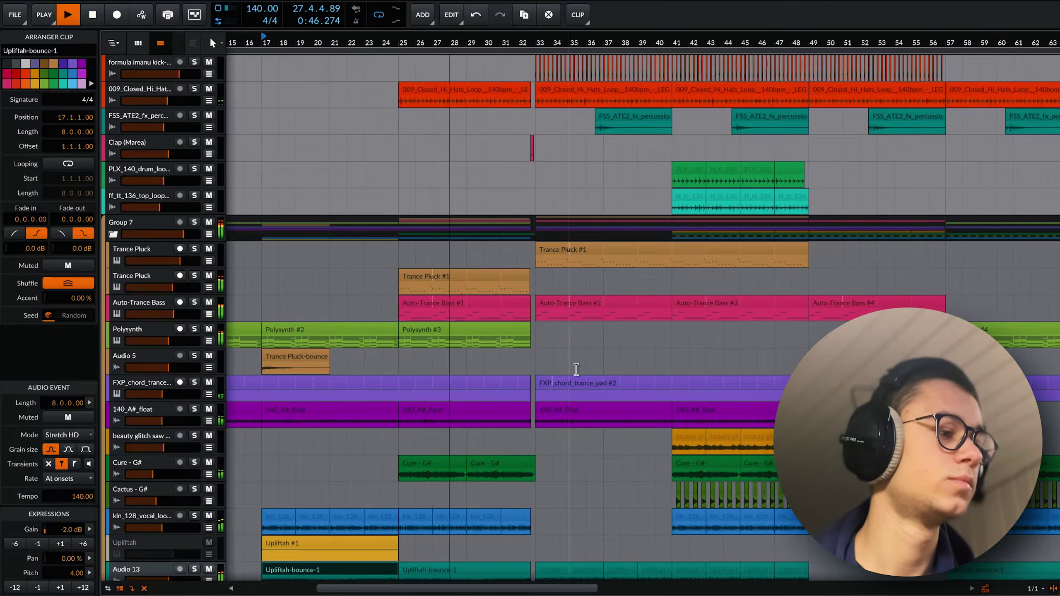
pyautogui.press('space')
# Solo the 009_Closed_Hi_Hats track, play it from bar 25 and select its first clip.
pyautogui.scroll(-3, 409, 260)
pyautogui.hscroll(-3, 408, 259)
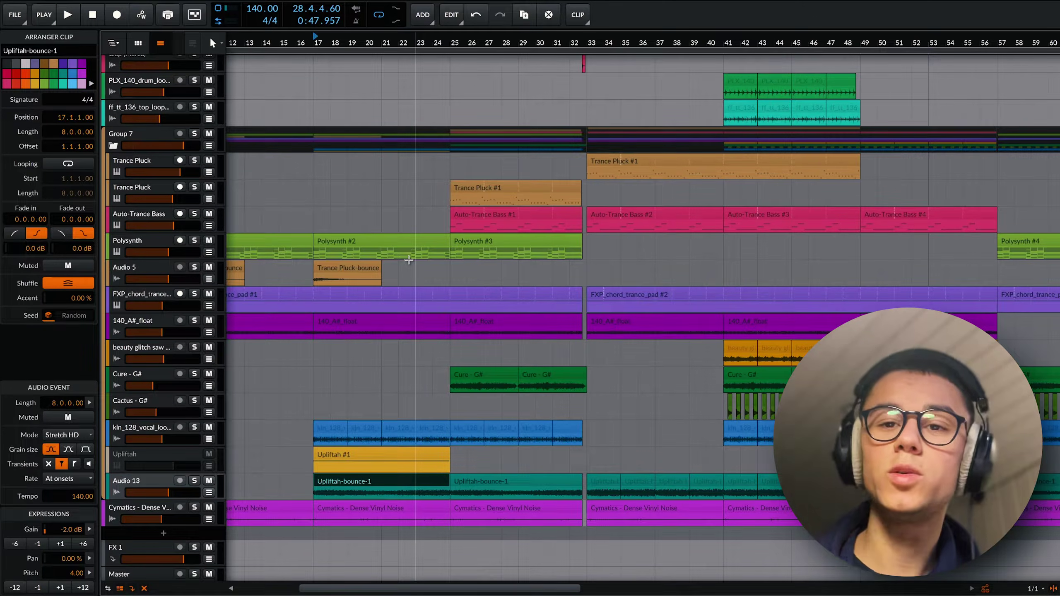
pyautogui.scroll(3, 142, 144)
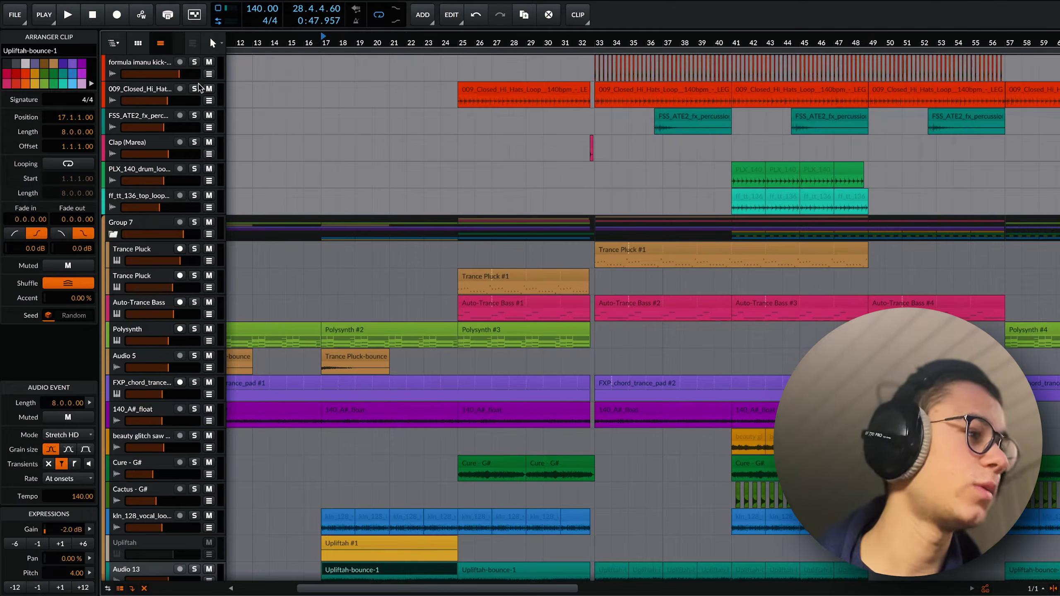
pyautogui.click(465, 40)
pyautogui.press('space')
pyautogui.click(494, 92)
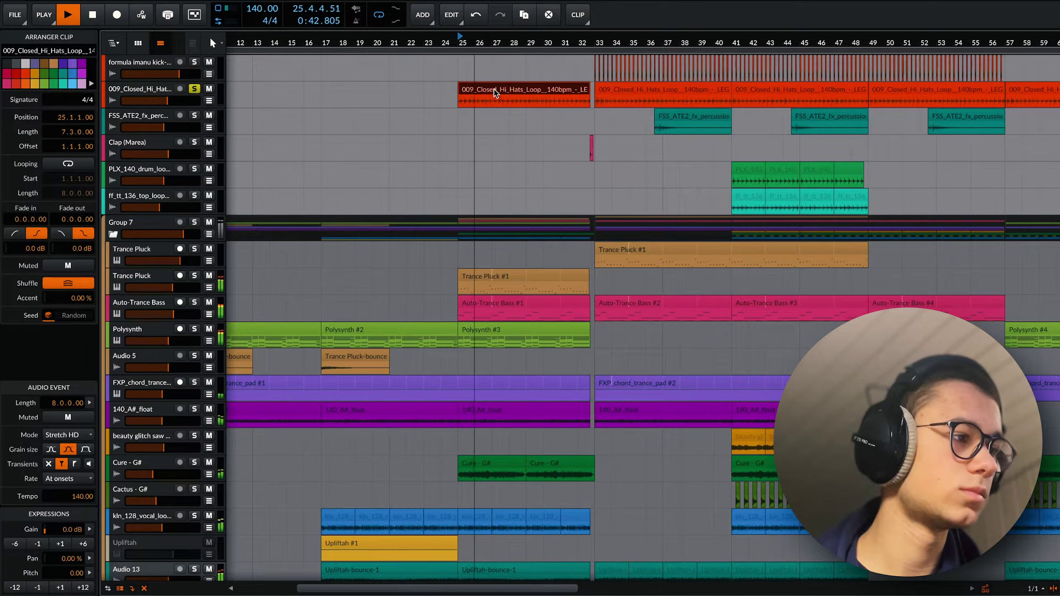
# Stop the soloed hi-hats playback and open the 009_Closed_Hi_Hats track's automation lane to view its Volume automation.
pyautogui.click(209, 101)
pyautogui.click(209, 101)
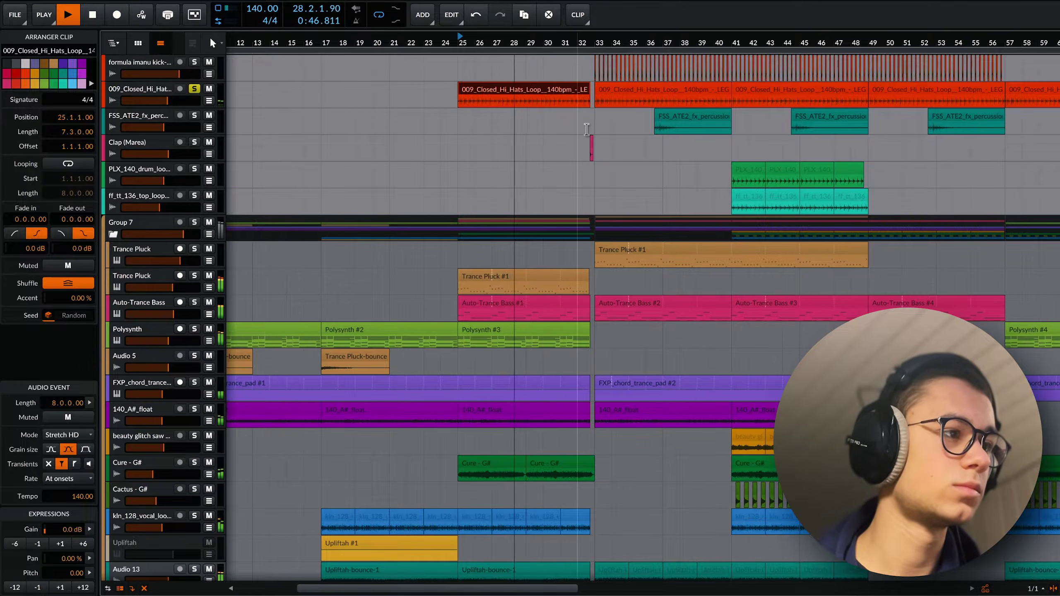
pyautogui.press('space')
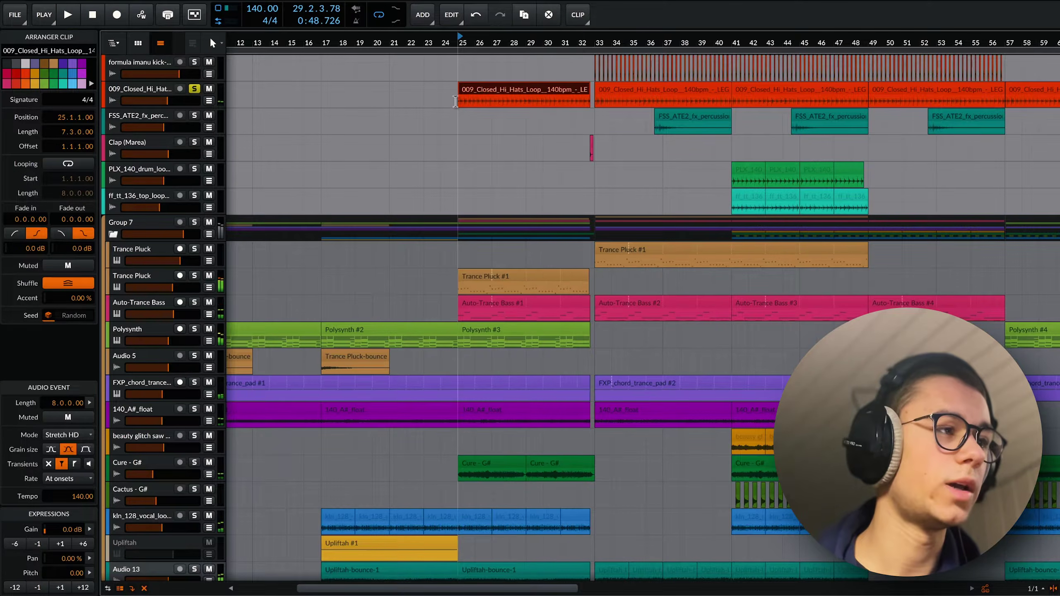
pyautogui.scroll(2, 572, 119)
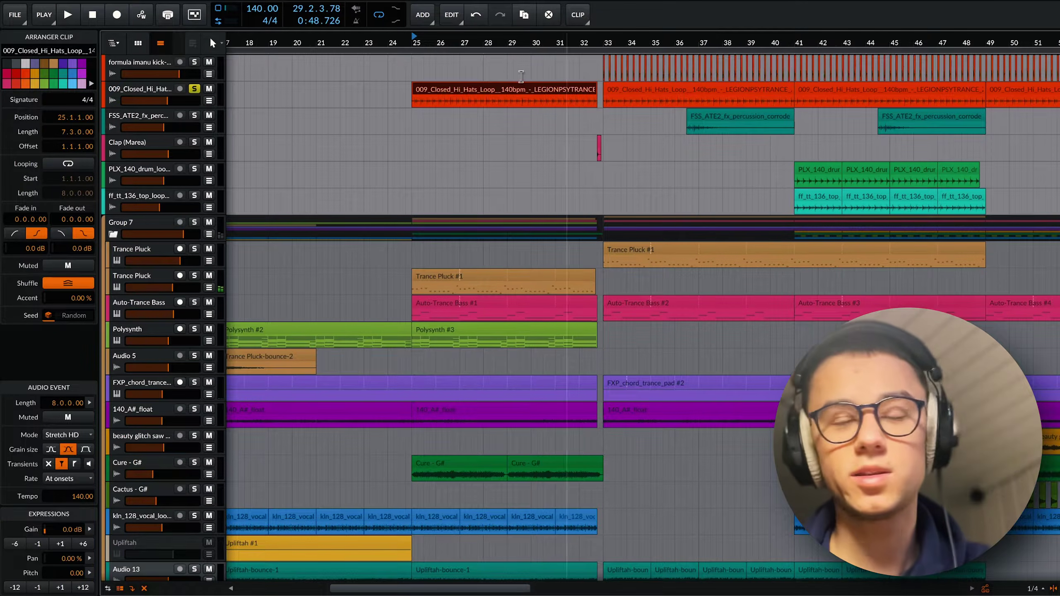
pyautogui.click(211, 103)
pyautogui.click(154, 123)
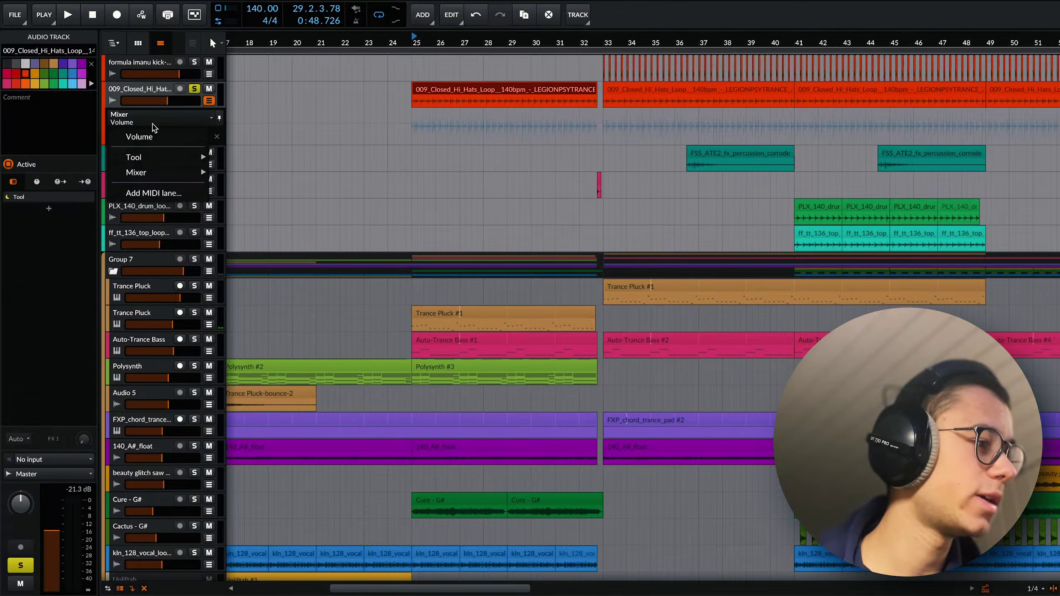
pyautogui.click(155, 136)
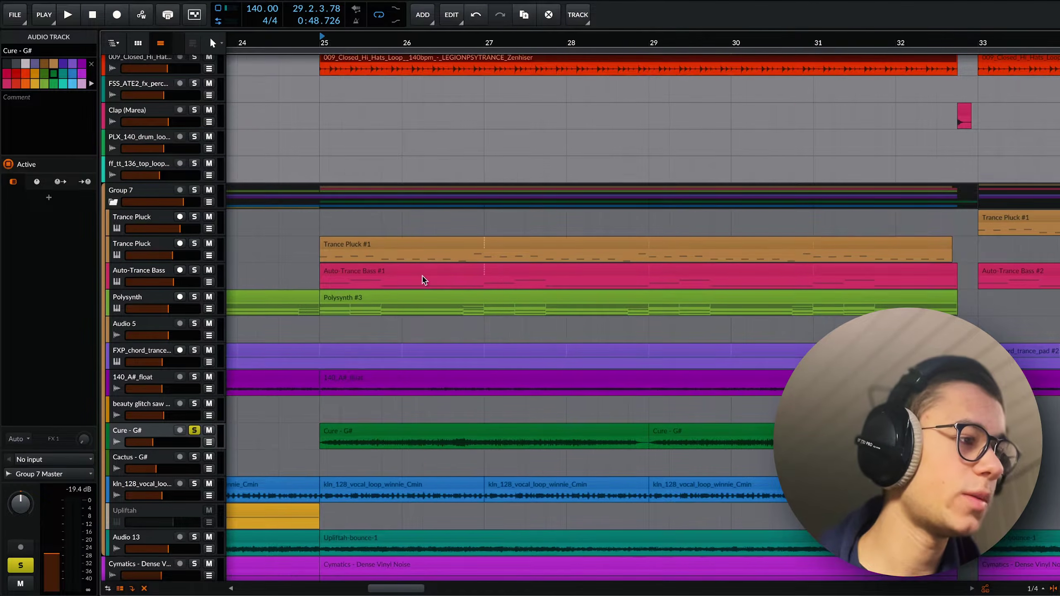
# Play the soloed Cure - G# track from bar 25 and stop playback after a few bars.
pyautogui.scroll(-2, 421, 279)
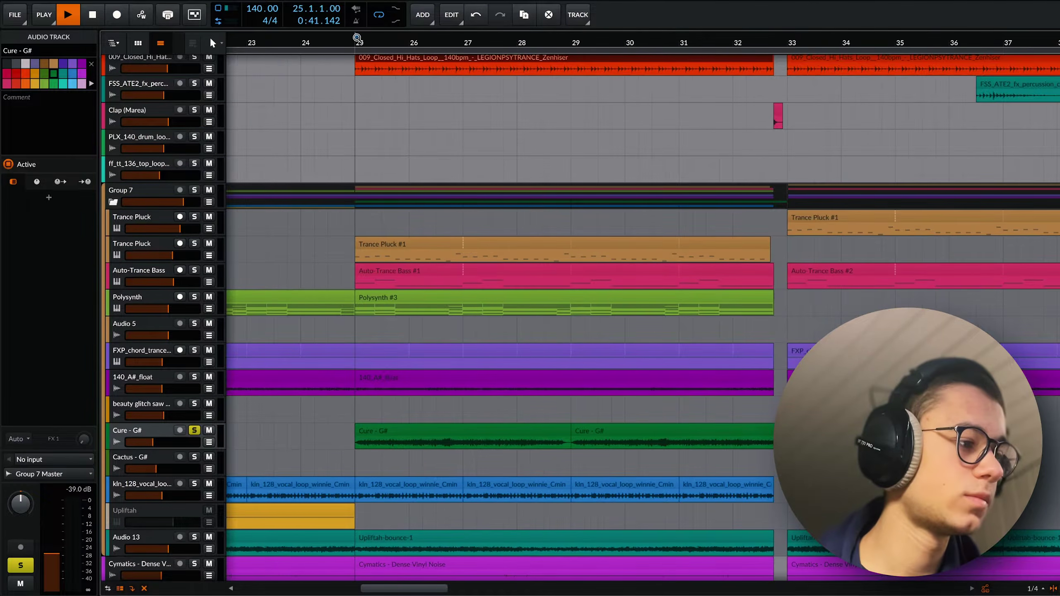
pyautogui.click(357, 37)
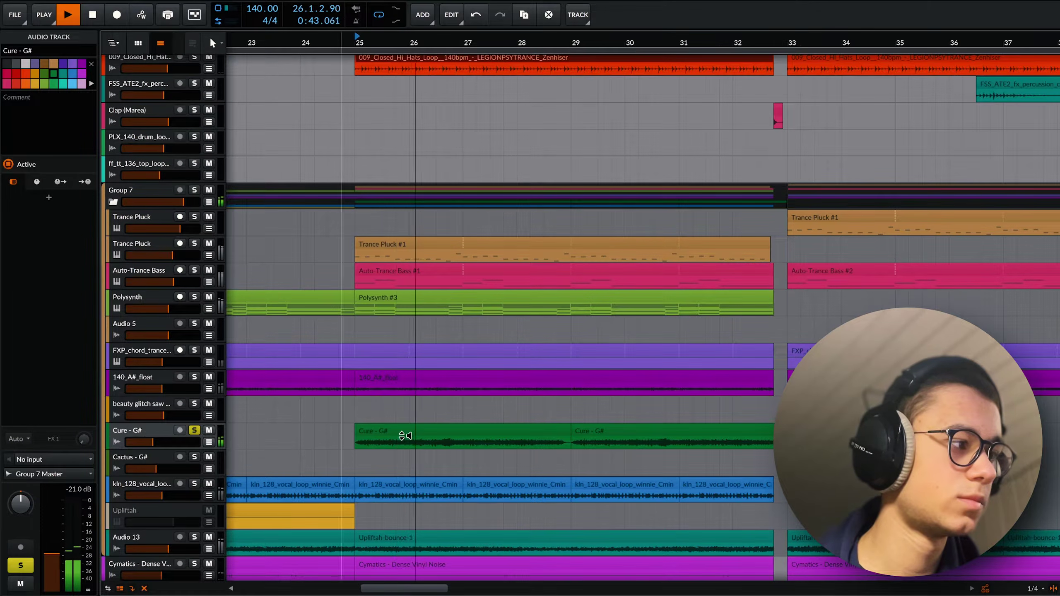
pyautogui.scroll(-3, 405, 435)
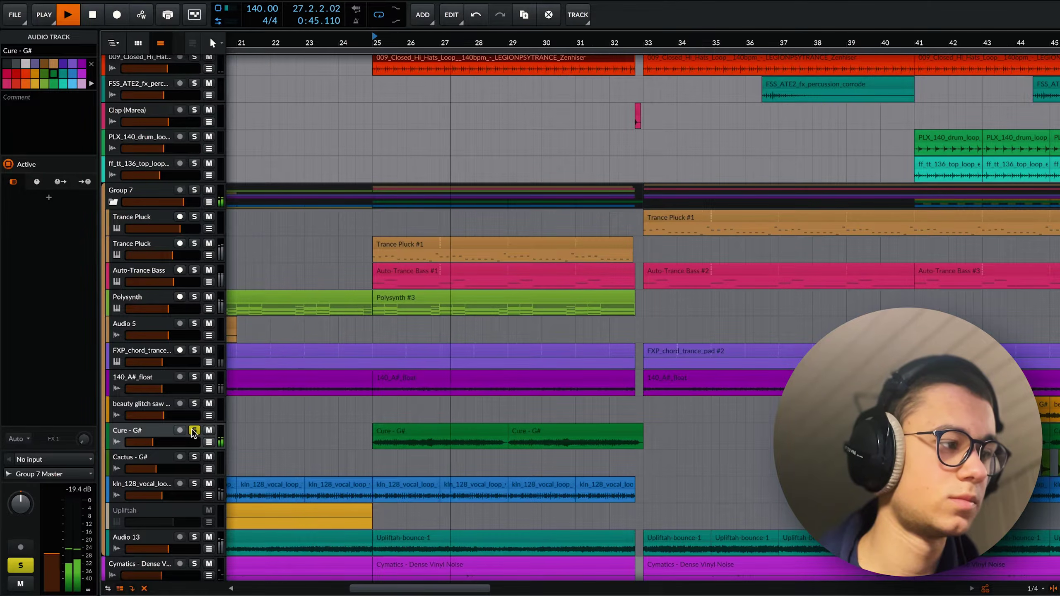
pyautogui.press('space')
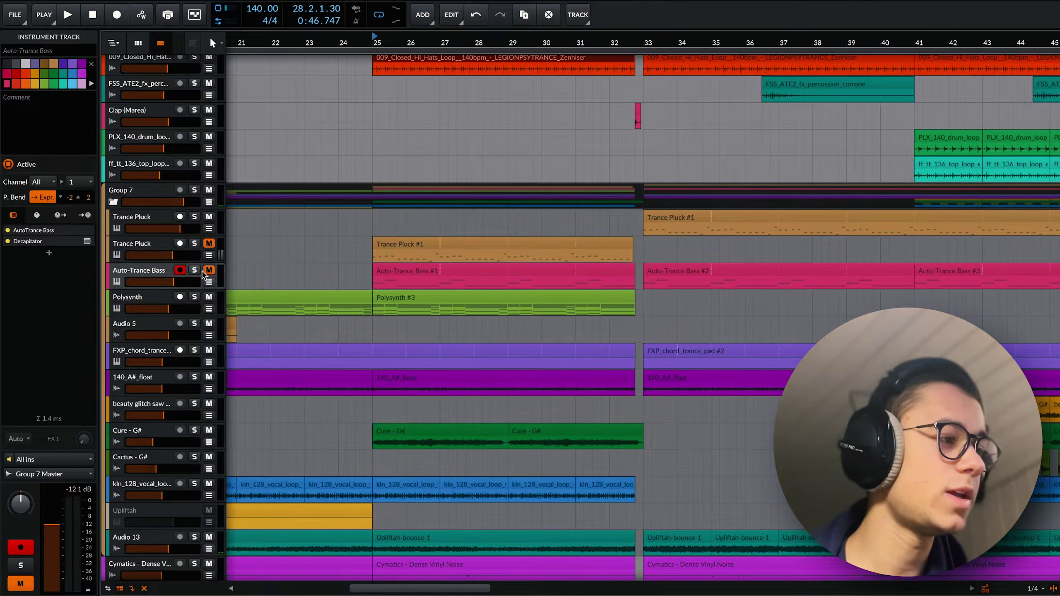
# Unmute the Auto-Trance Bass track, play it soloed from bar 25 and open its first clip in the note editor.
pyautogui.click(210, 272)
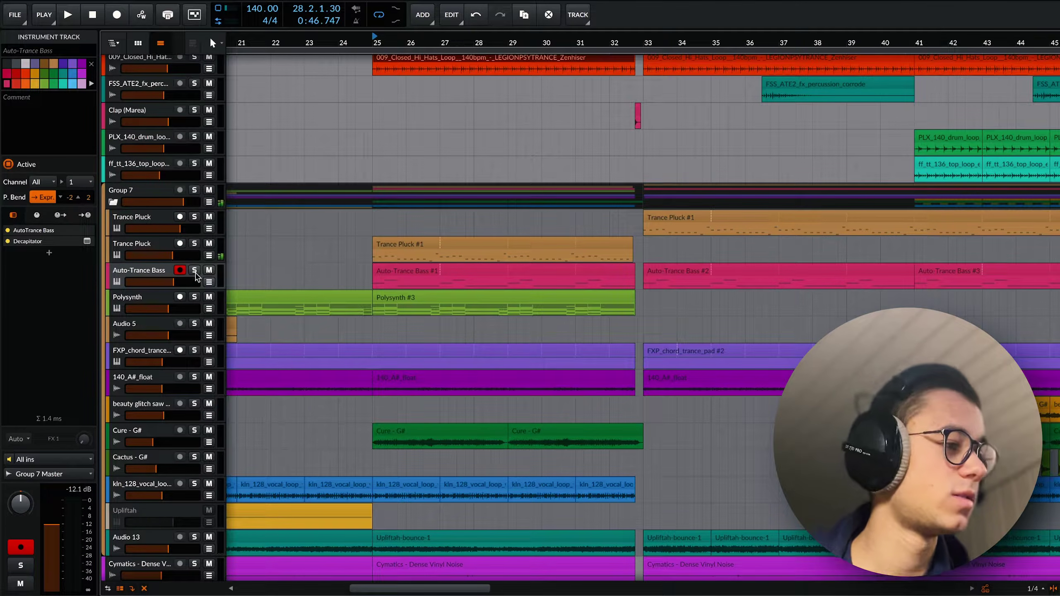
pyautogui.press('space')
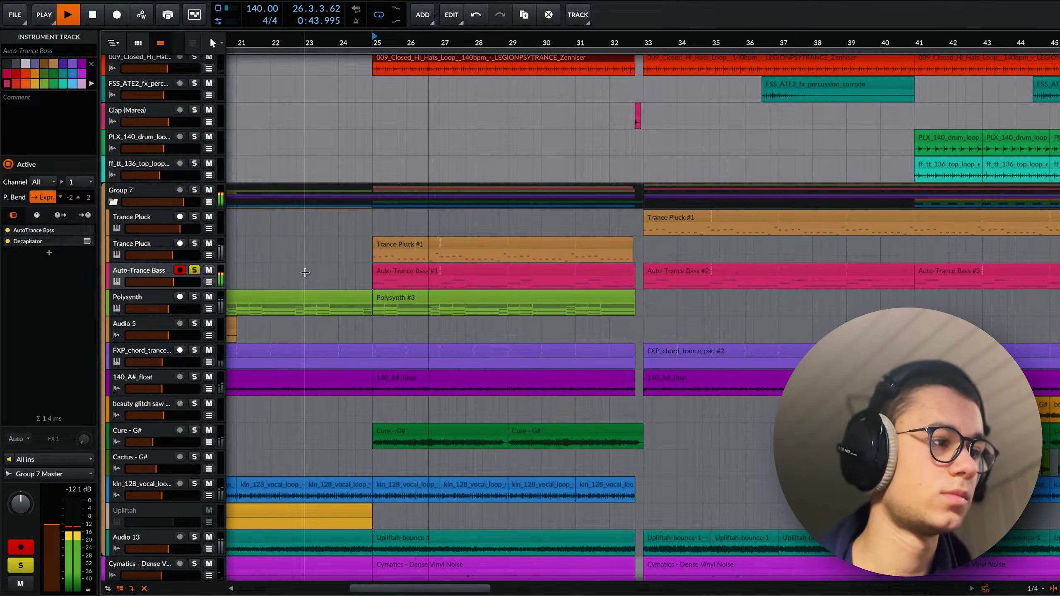
pyautogui.doubleClick(504, 270)
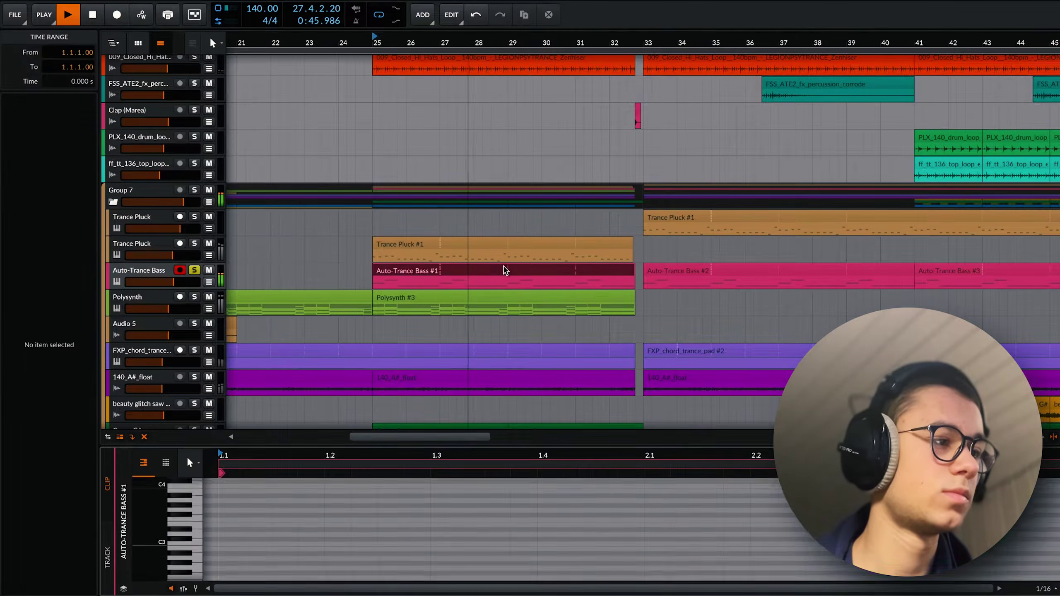
pyautogui.moveTo(426, 443); pyautogui.dragTo(419, 485)
pyautogui.press('space')
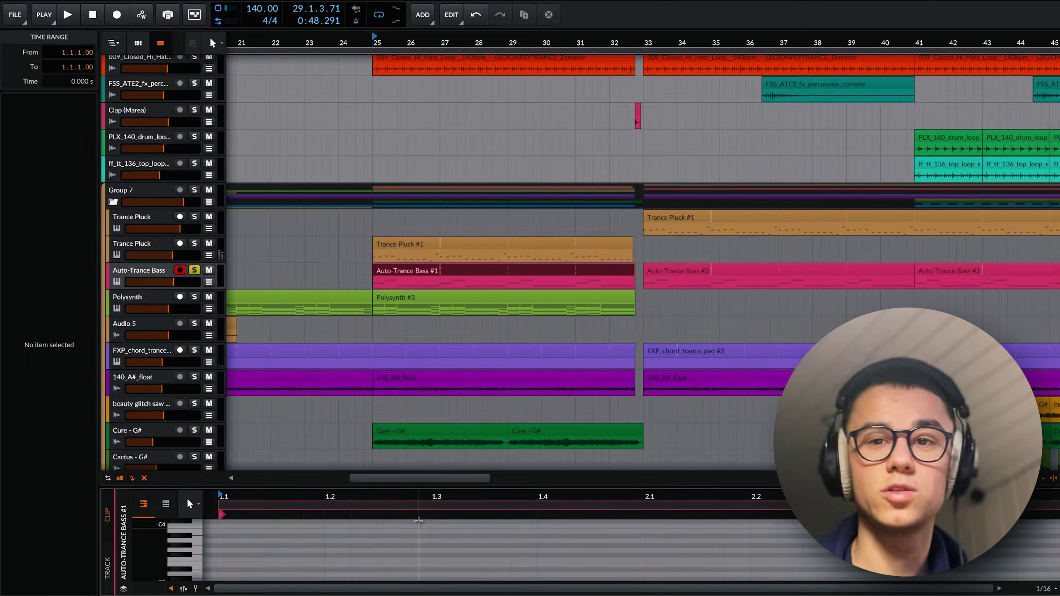
# Examine the Auto-Trance Bass track's Phase-4 synth and clip notes, and check the Decapitator plug-in.
pyautogui.press('d')
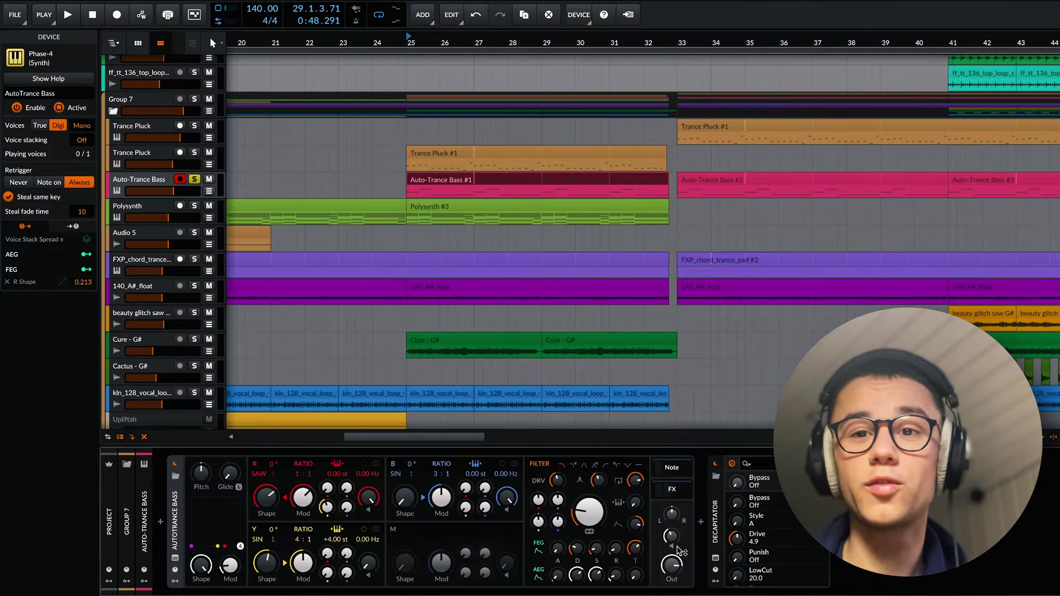
pyautogui.doubleClick(484, 190)
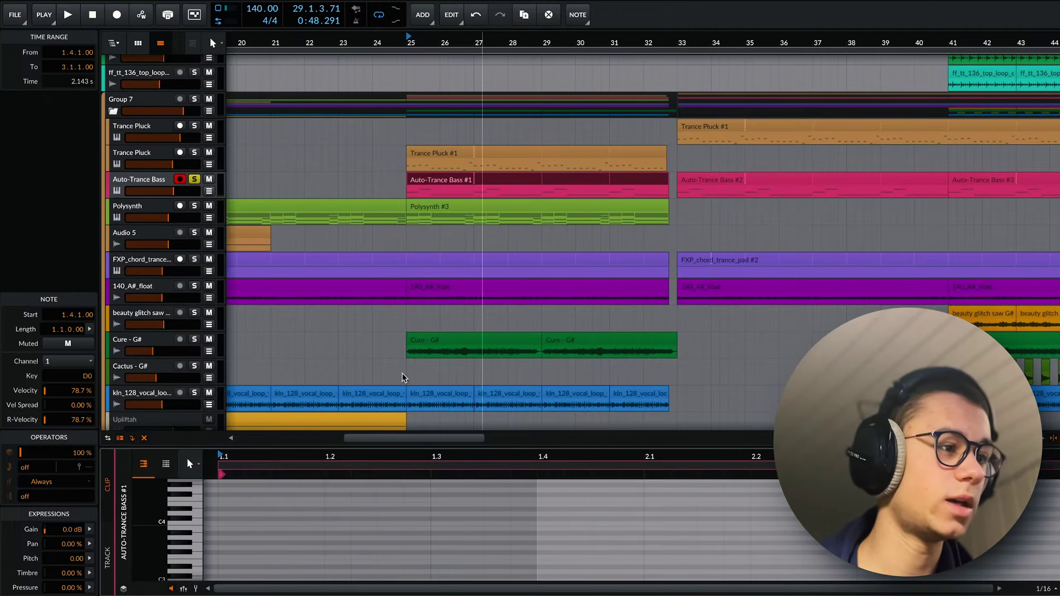
pyautogui.press('d')
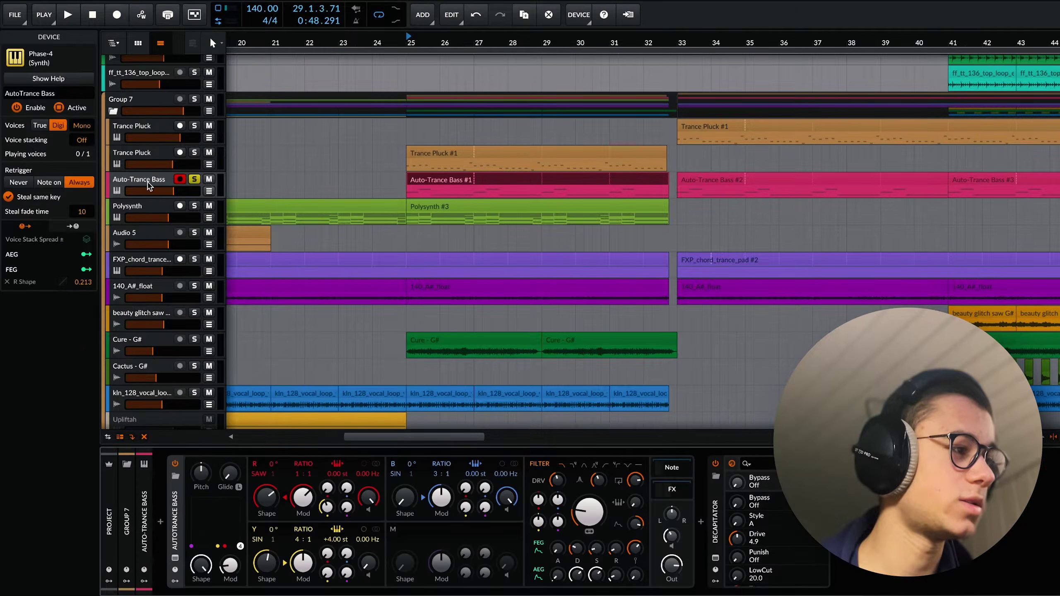
pyautogui.click(715, 561)
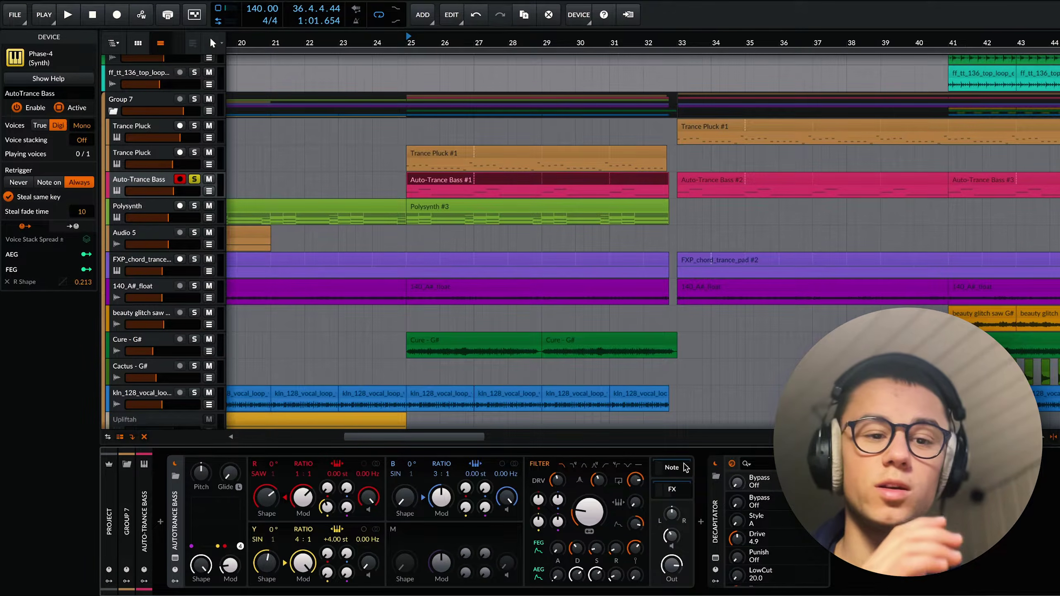
# Show the Phase-4 synth's nested note effects, deactivate the Arpeggiator and play the bass from bar 25.
pyautogui.click(685, 468)
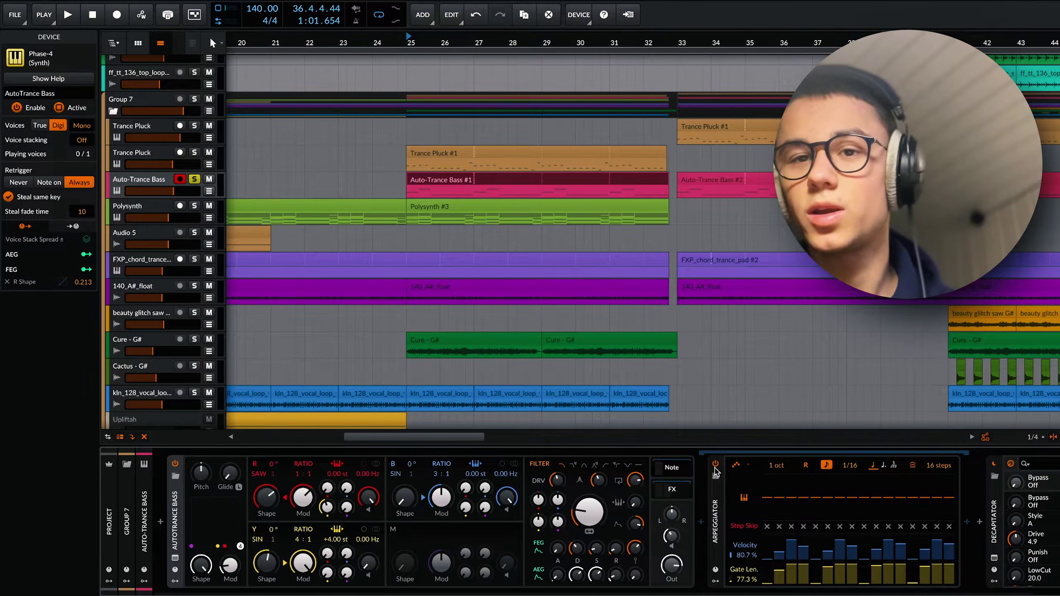
pyautogui.click(715, 464)
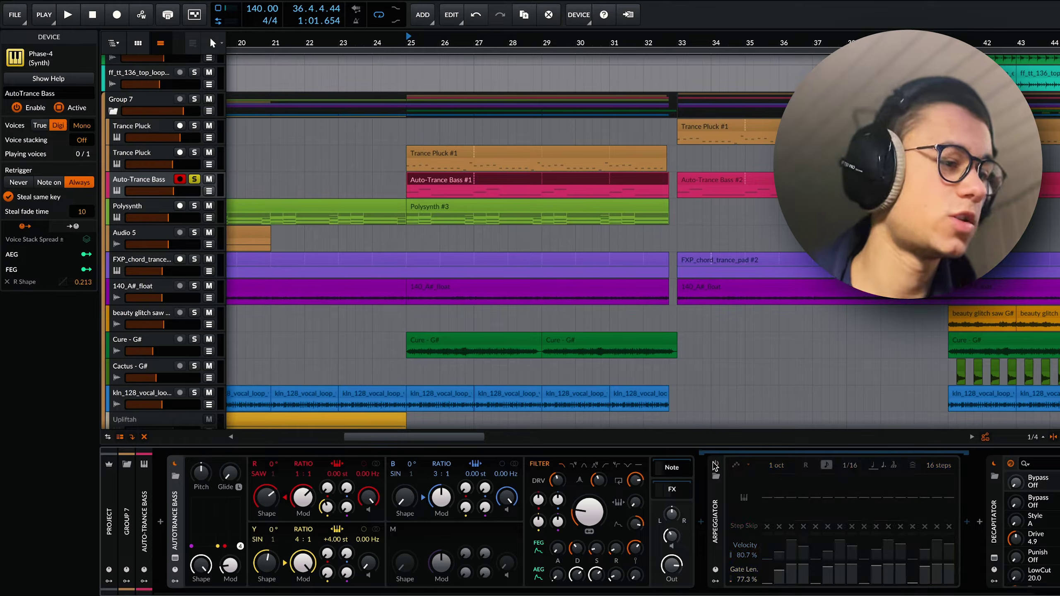
pyautogui.press('space')
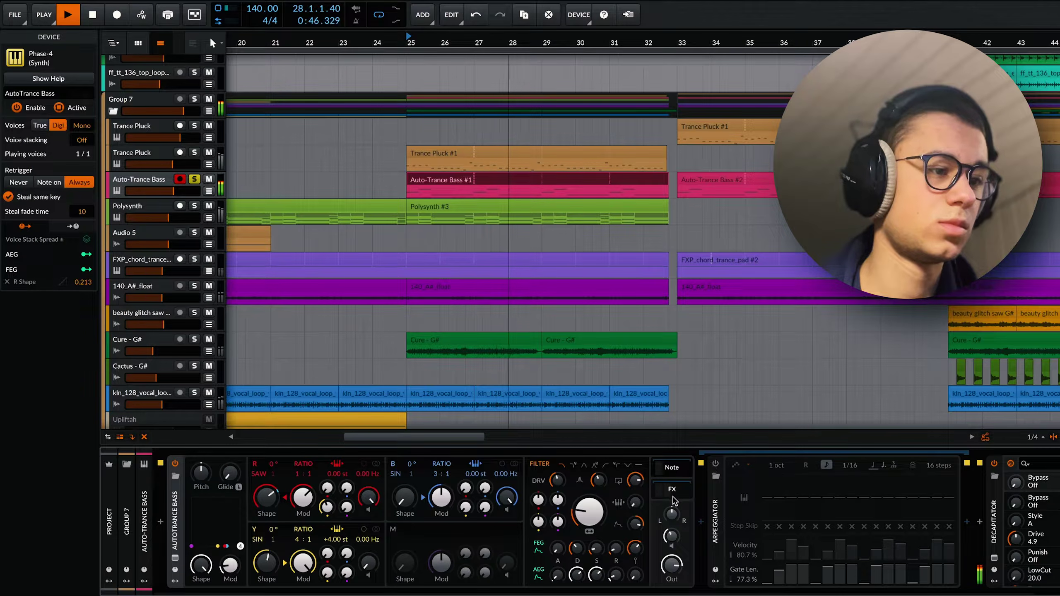
pyautogui.press('space')
# Play the bass from bar 25 with the nested Synth Bass EQ and Multiband FX-2 bypassed, and reactivate both effects.
pyautogui.hscroll(3, 715, 466)
pyautogui.click(717, 461)
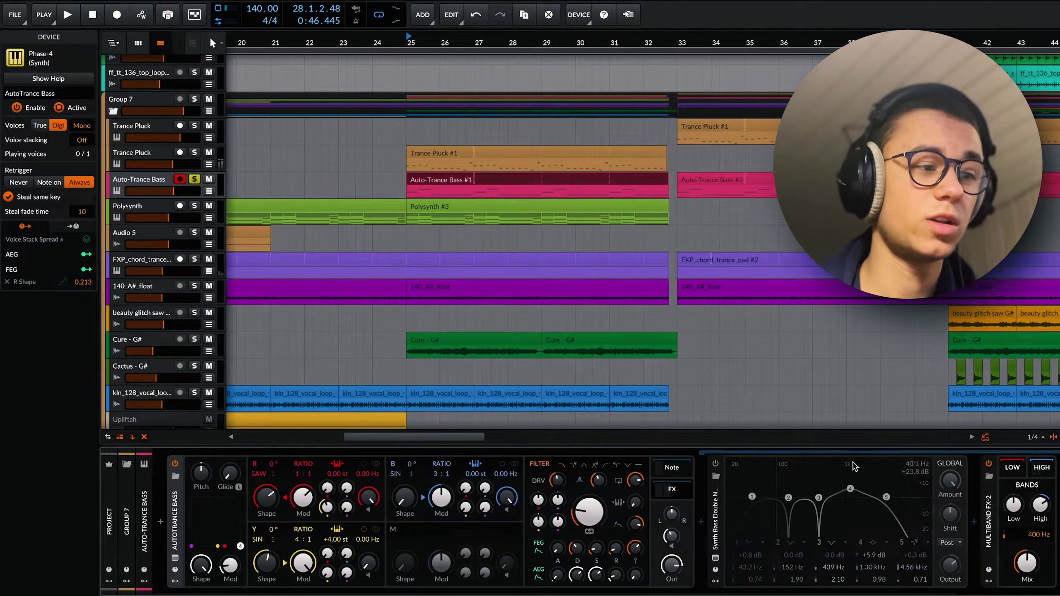
pyautogui.click(989, 463)
pyautogui.press('space')
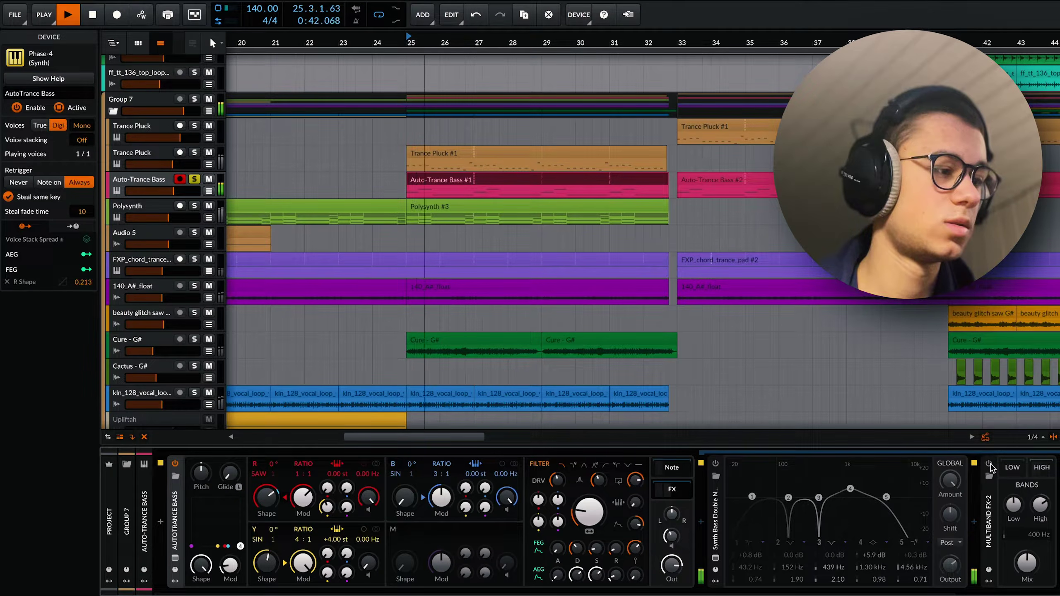
pyautogui.press('space')
pyautogui.click(989, 464)
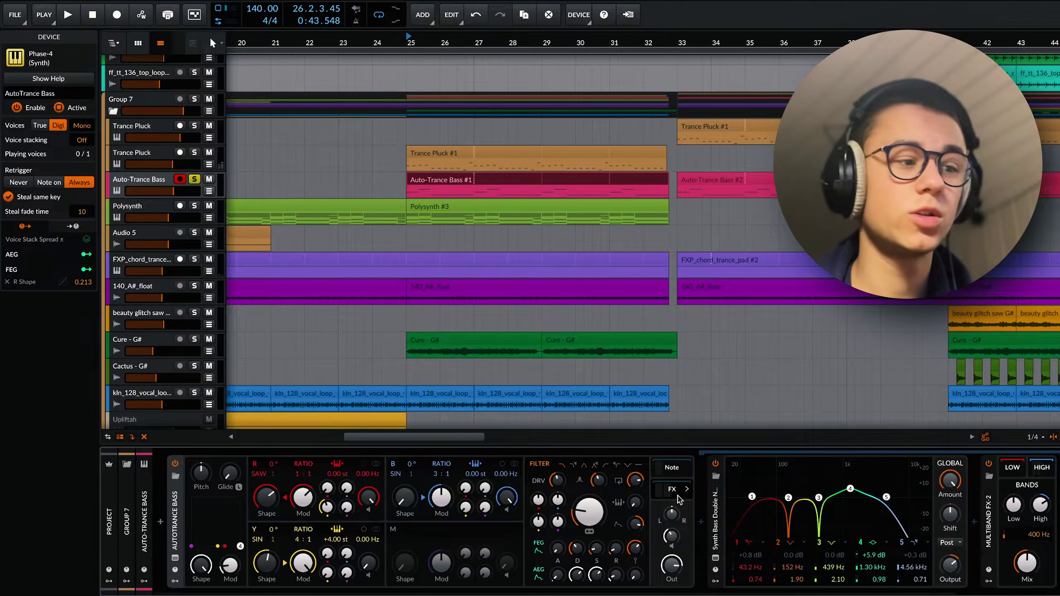
# Return to the nested note effects and play the bass from bar 25 without the Arpeggiator and again with it reactivated.
pyautogui.click(684, 493)
pyautogui.click(687, 470)
pyautogui.press('space')
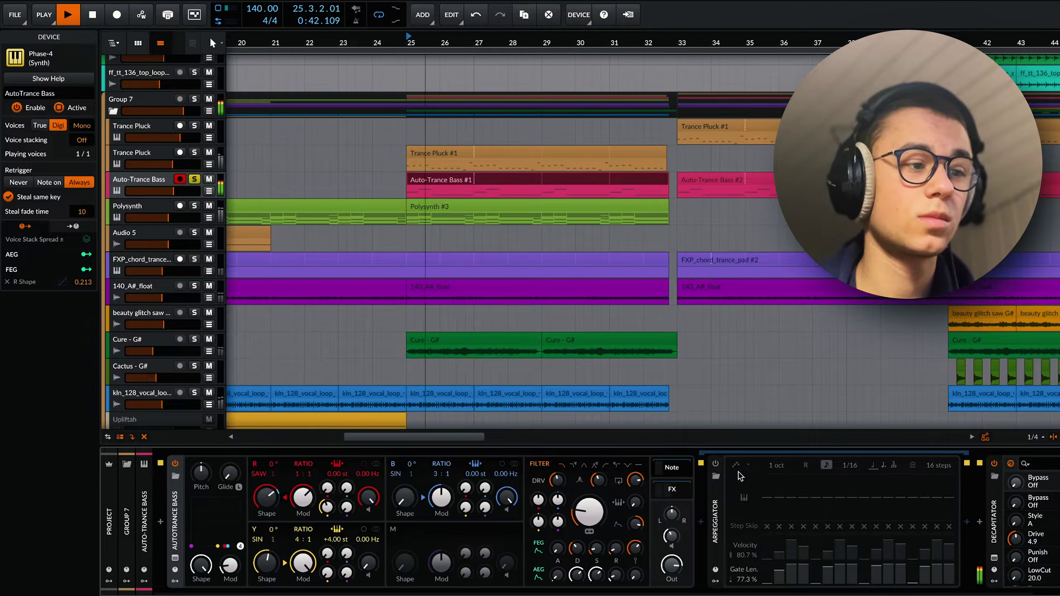
pyautogui.press('space')
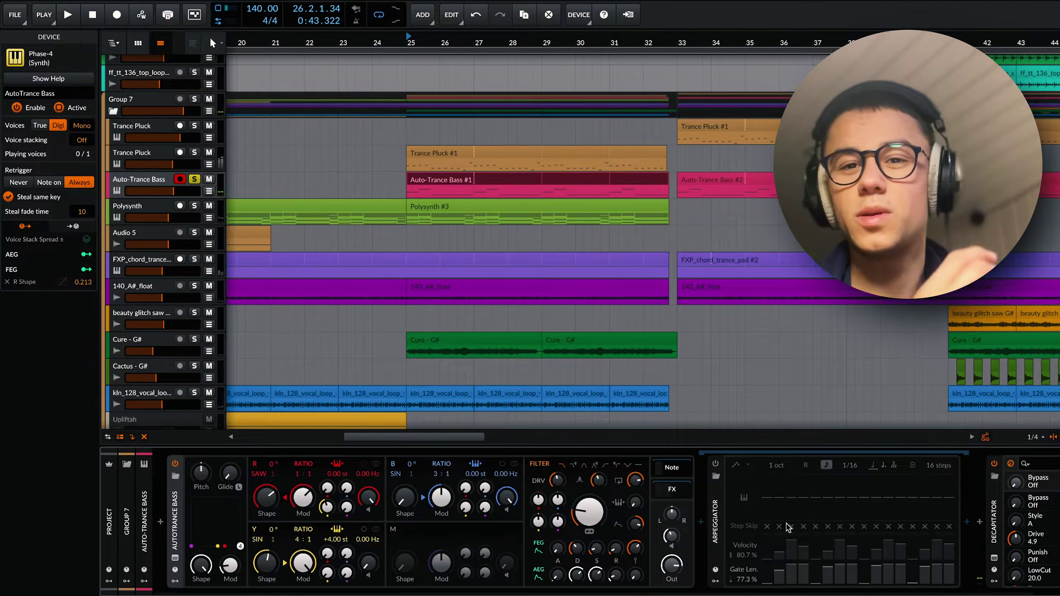
pyautogui.press('space')
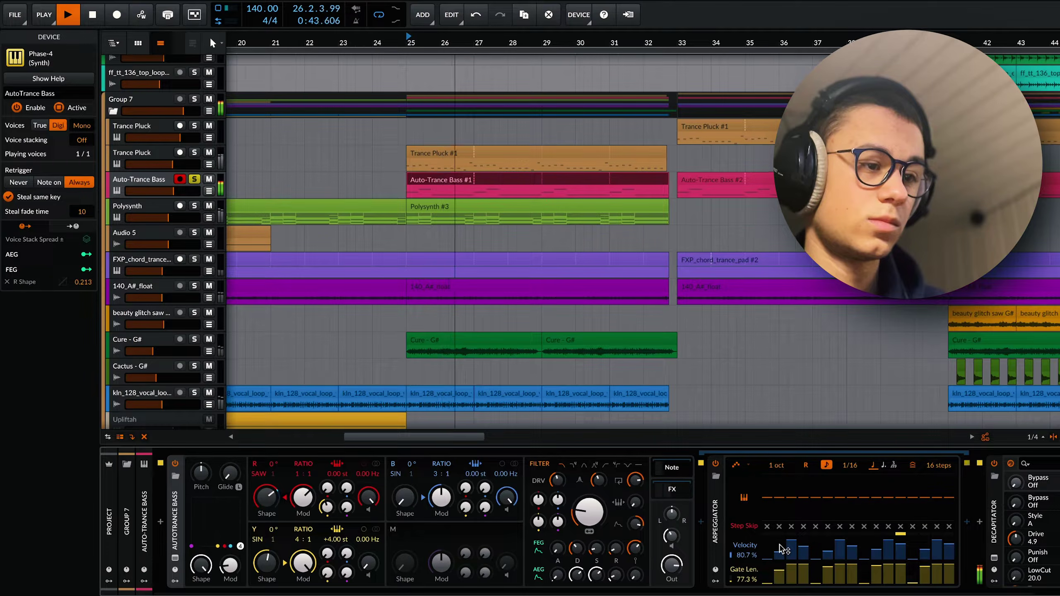
pyautogui.press('space')
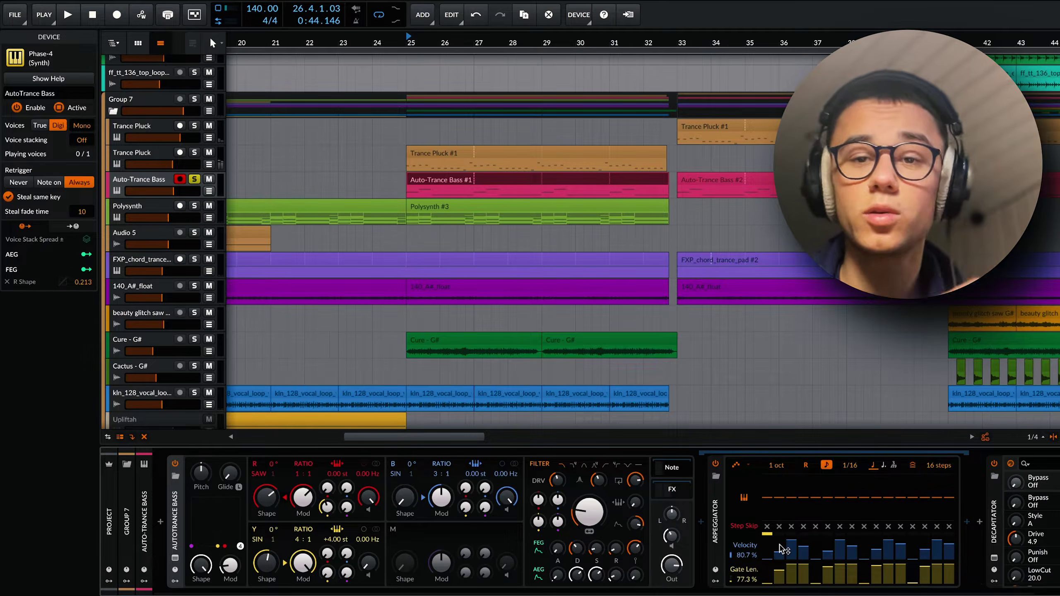
# Solo the second Trance Pluck track, open its clip's notes and play it from bar 25.
pyautogui.click(152, 156)
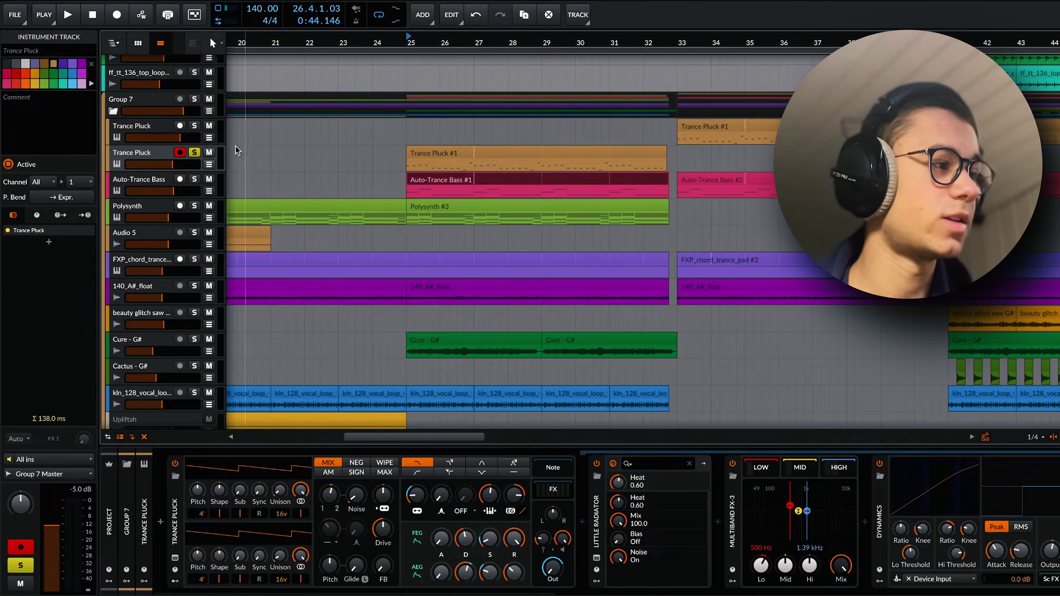
pyautogui.hotkey('alt', '3')
pyautogui.press('space')
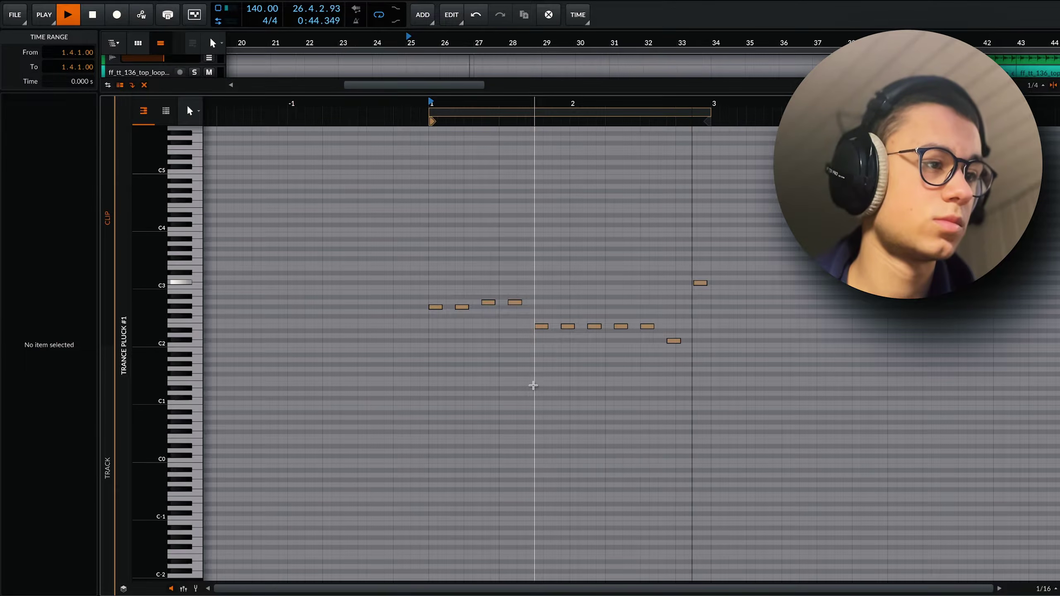
pyautogui.press('space')
# Examine the Trance Pluck device chain from the Polysynth through to the Reverb and Delay-4.
pyautogui.hotkey('alt', '1')
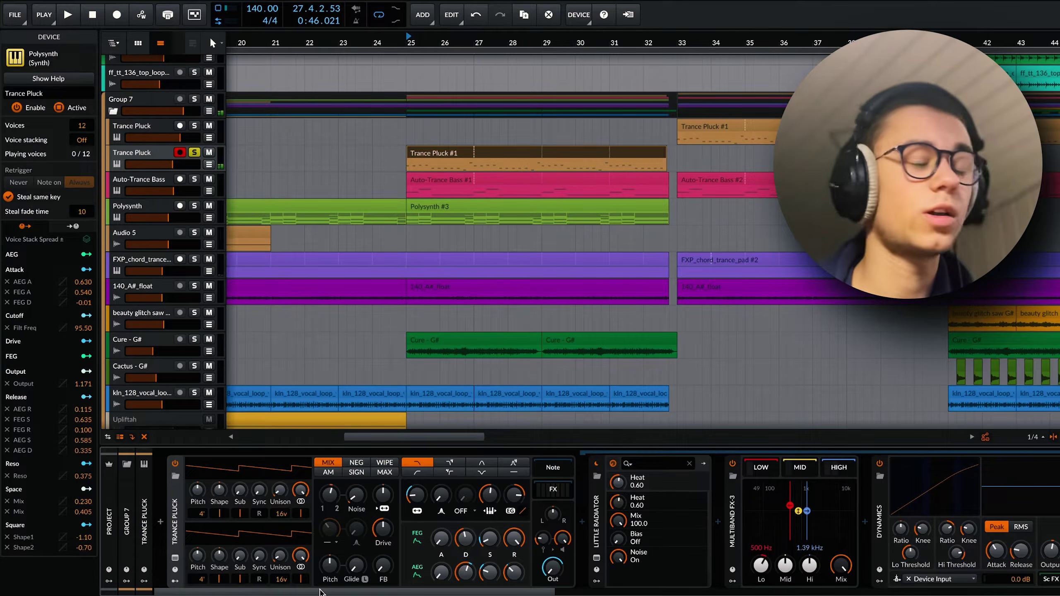
pyautogui.moveTo(320, 594); pyautogui.dragTo(955, 555)
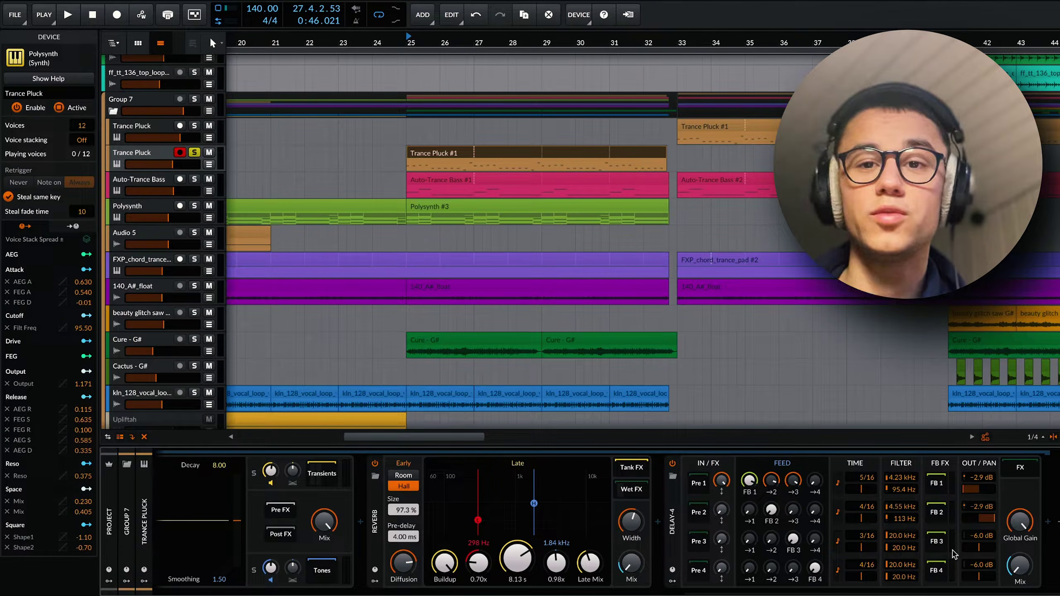
pyautogui.hscroll(-10, 954, 554)
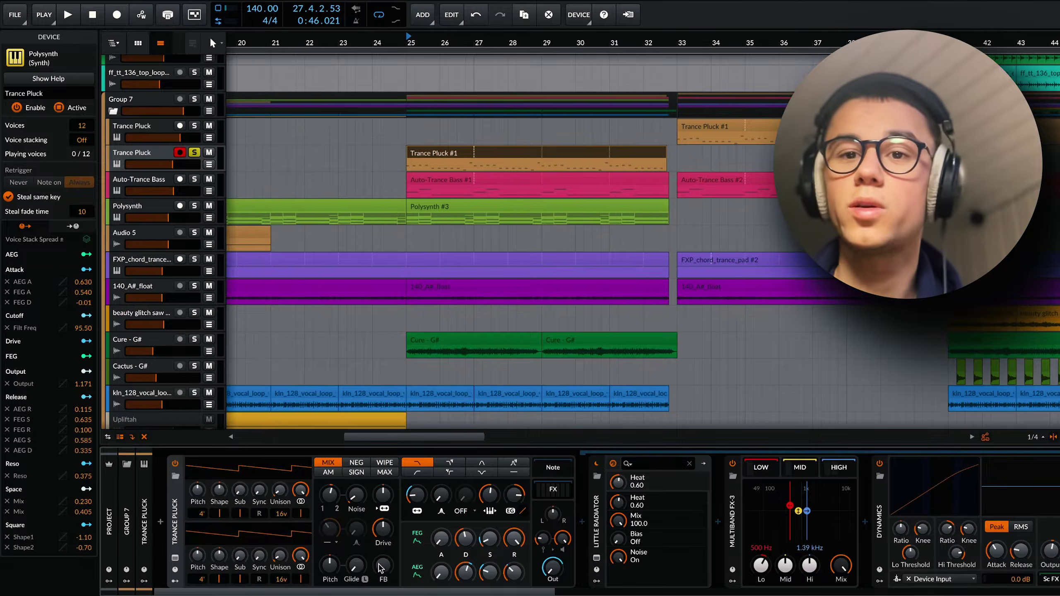
# Deactivate the Trance Pluck's effects, including Little Radiator, Multiband FX-3 and Dynamics, and play the dry synth from bar 25.
pyautogui.click(597, 503)
pyautogui.hotkey('alt', 'a')
pyautogui.press('Right')
pyautogui.hotkey('alt', 'a')
pyautogui.press('Right')
pyautogui.hotkey('alt', 'a')
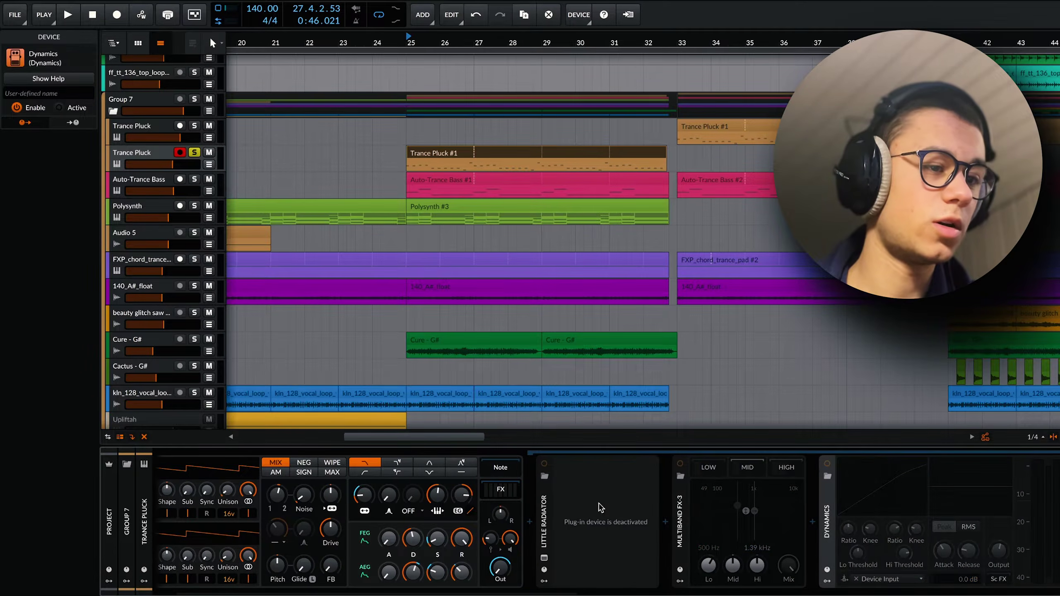
pyautogui.press('Right')
pyautogui.hscroll(-10, 599, 507)
pyautogui.press('space')
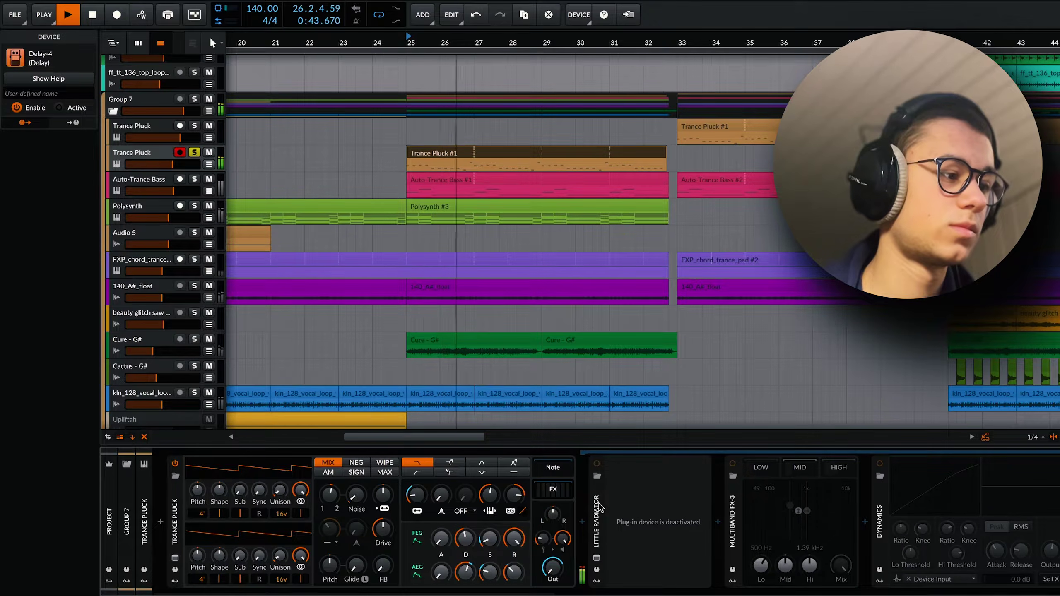
pyautogui.press('space')
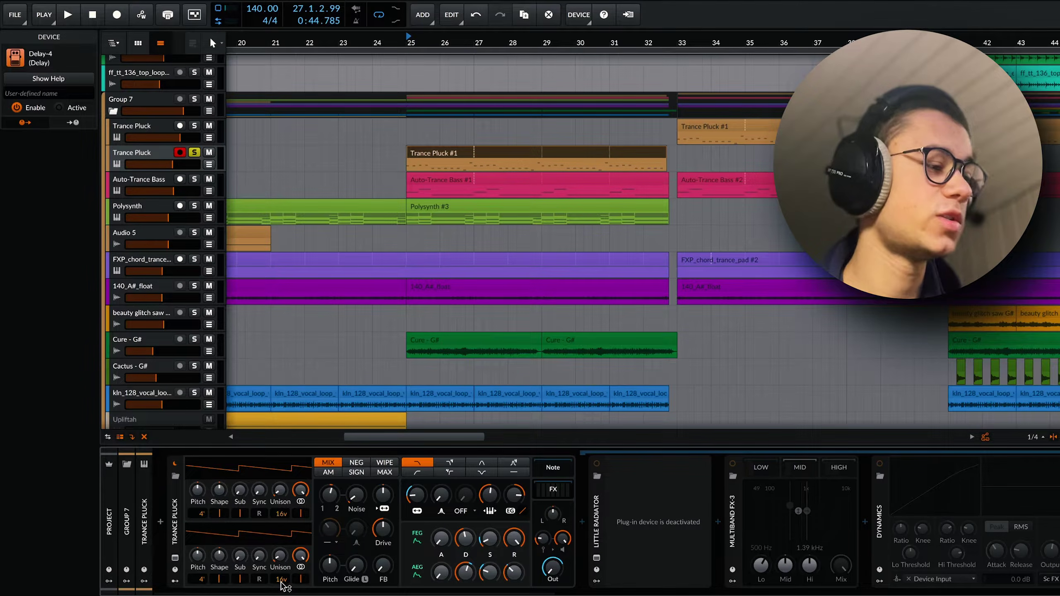
# Reactivate Little Radiator on the Trance Pluck, view its plug-in window, and play the pluck from bar 25.
pyautogui.click(280, 490)
pyautogui.moveTo(280, 490); pyautogui.dragTo(283, 493)
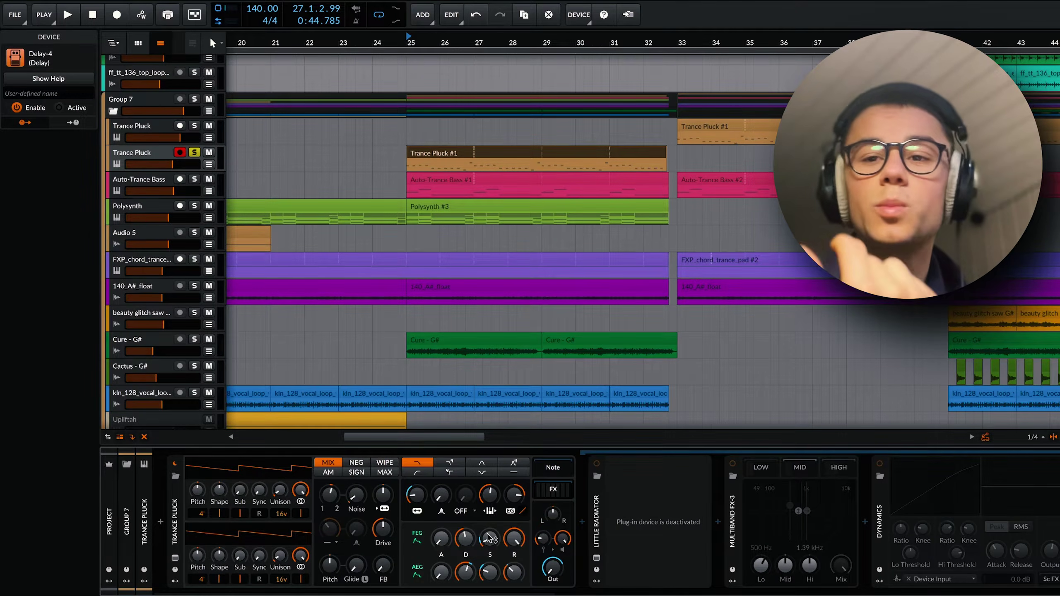
pyautogui.click(596, 524)
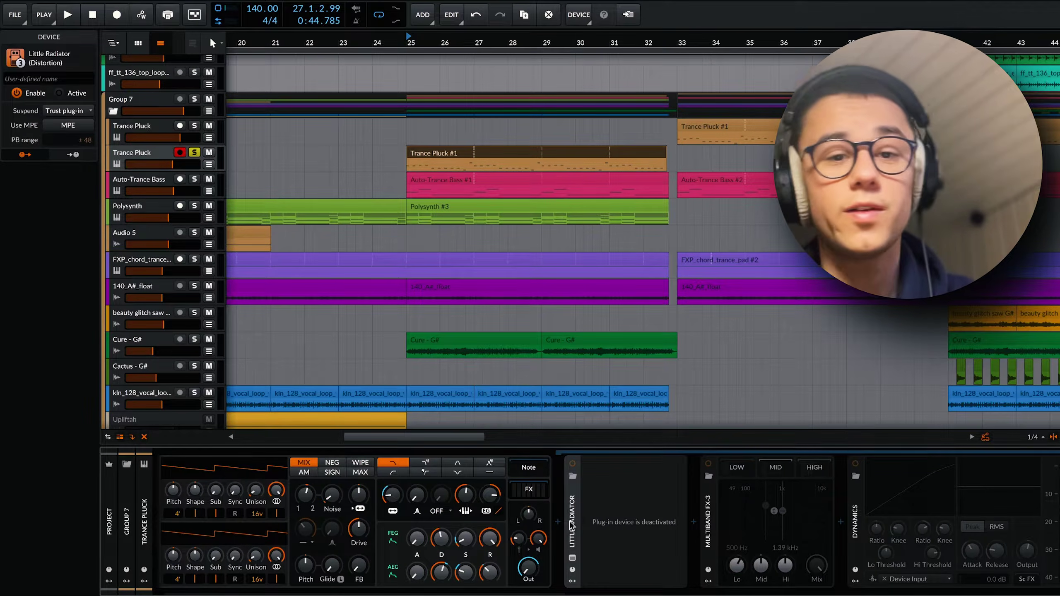
pyautogui.click(573, 558)
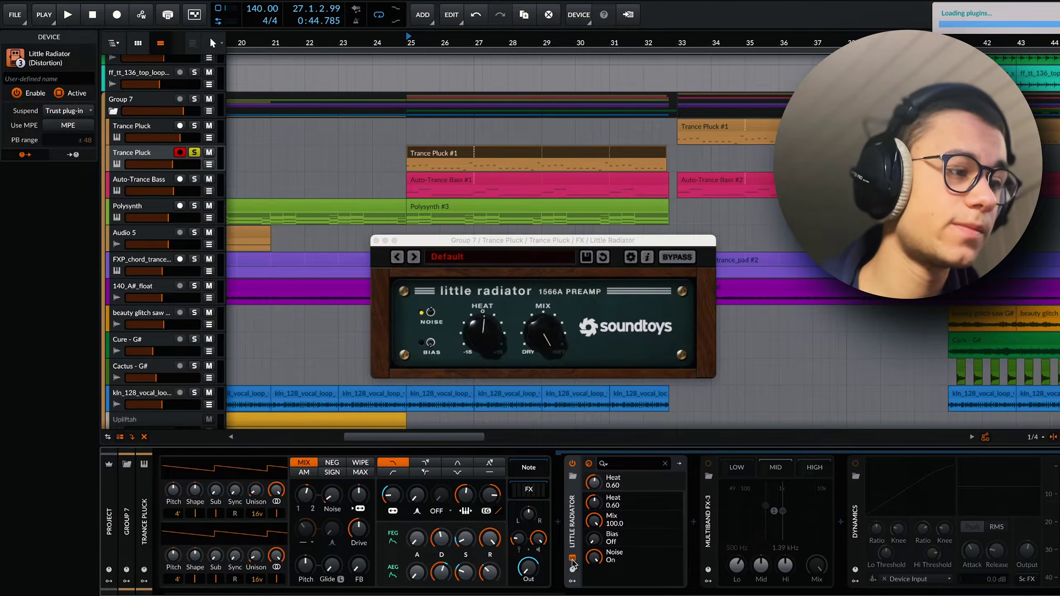
pyautogui.press('space')
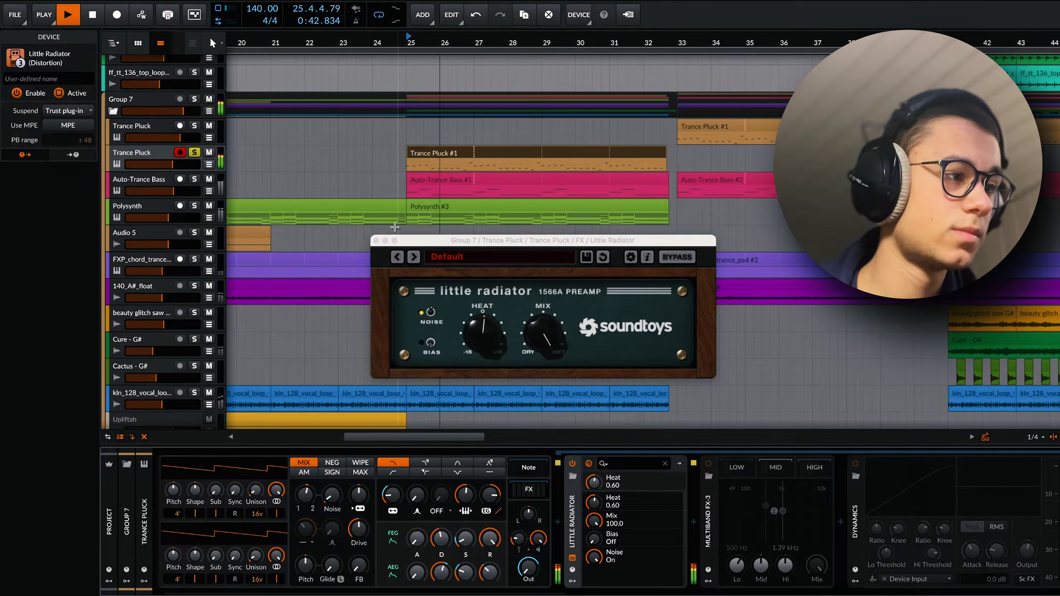
pyautogui.press('space')
pyautogui.click(376, 241)
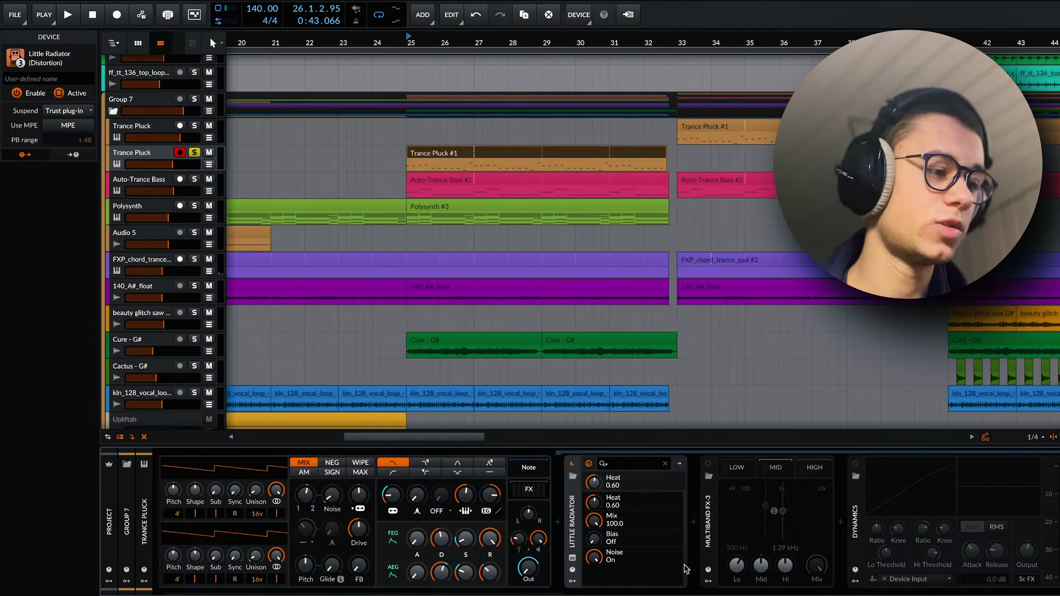
# Reactivate Multiband FX-3 on the Trance Pluck and play the track from bar 25.
pyautogui.hscroll(5, 276, 526)
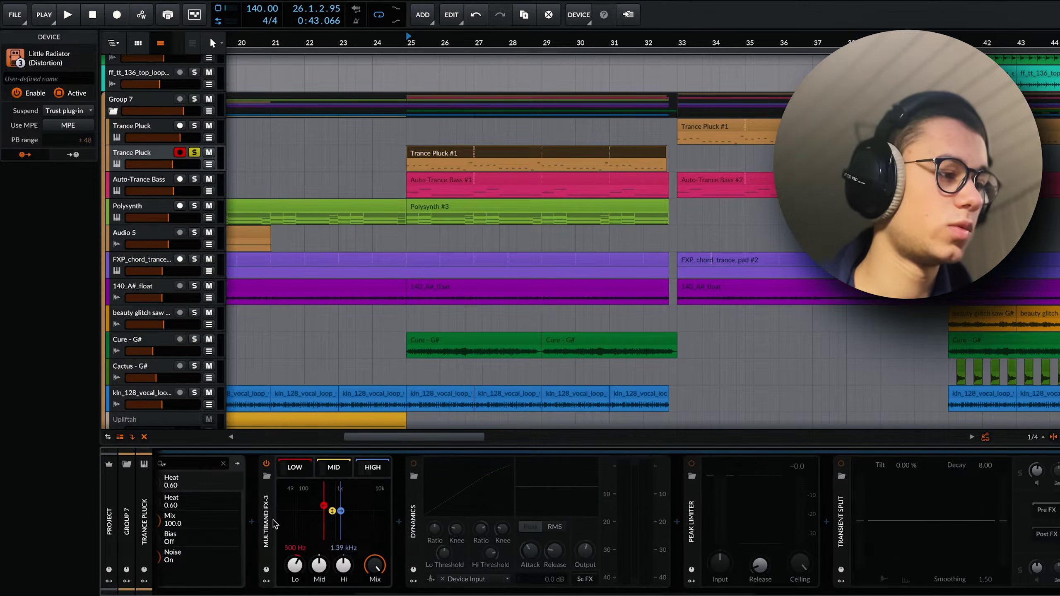
pyautogui.hscroll(-2, 352, 592)
pyautogui.press('space')
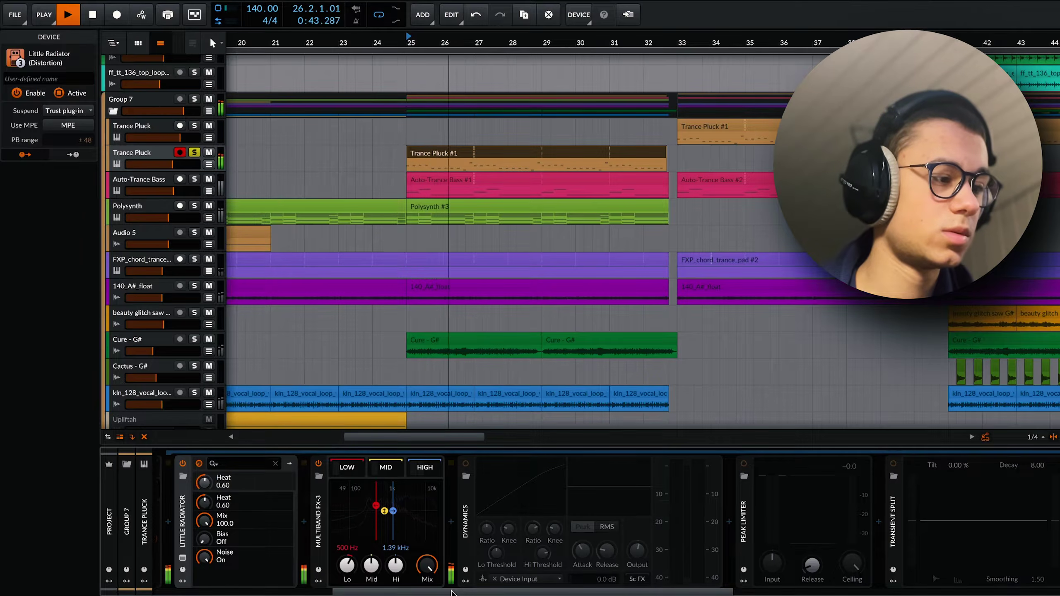
pyautogui.press('space')
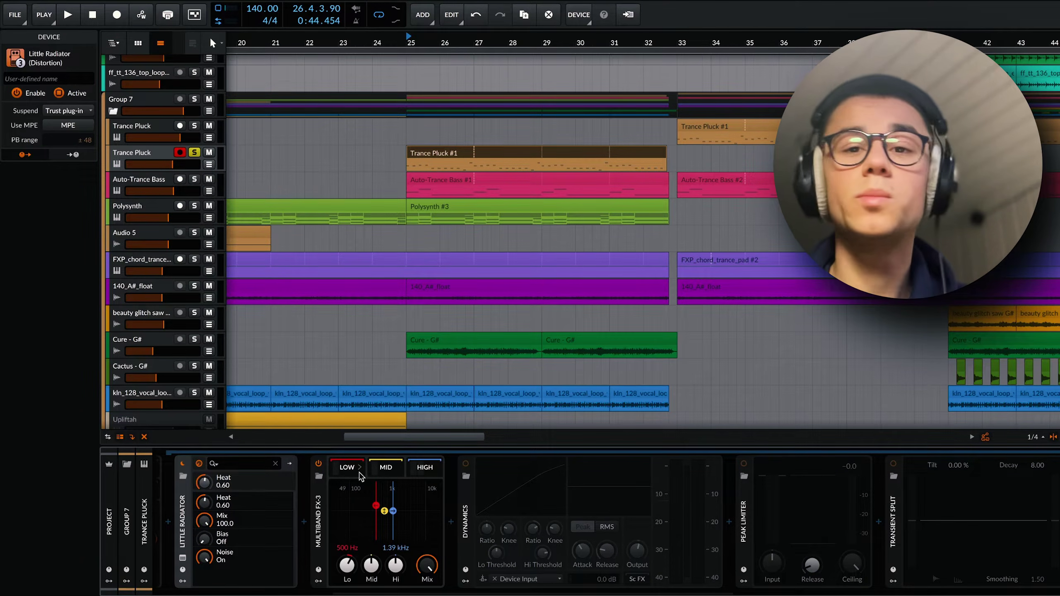
# Inspect the effects nested in the Low, Mid and High bands of Multiband FX-3.
pyautogui.click(349, 467)
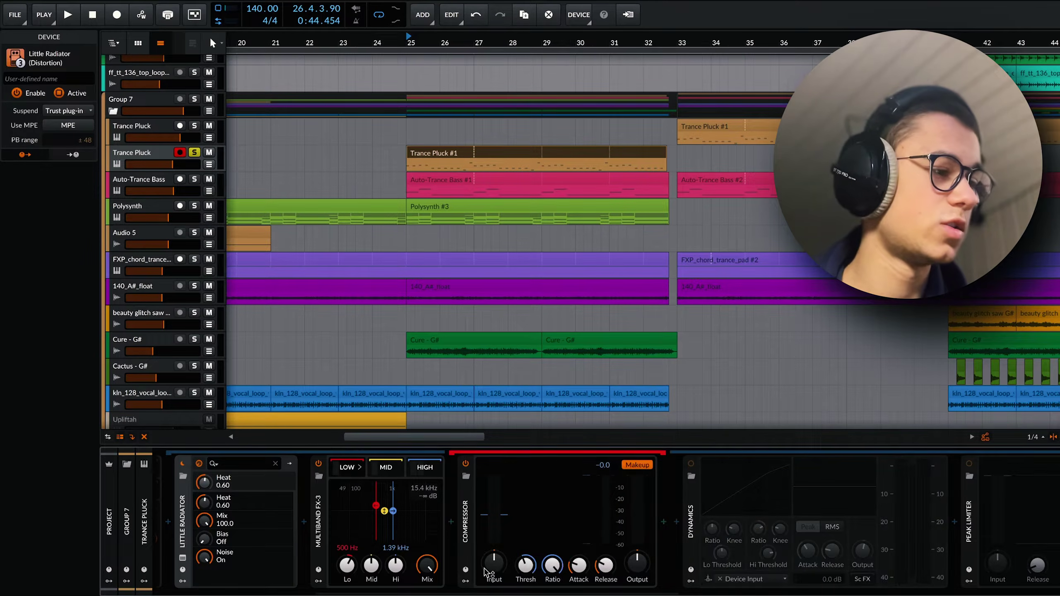
pyautogui.click(382, 467)
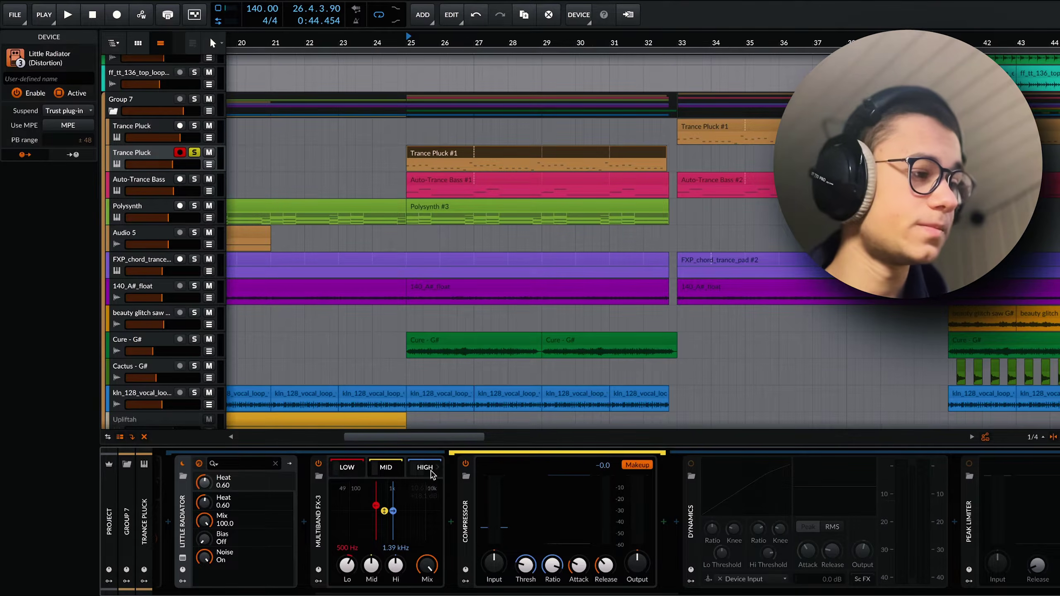
pyautogui.click(425, 467)
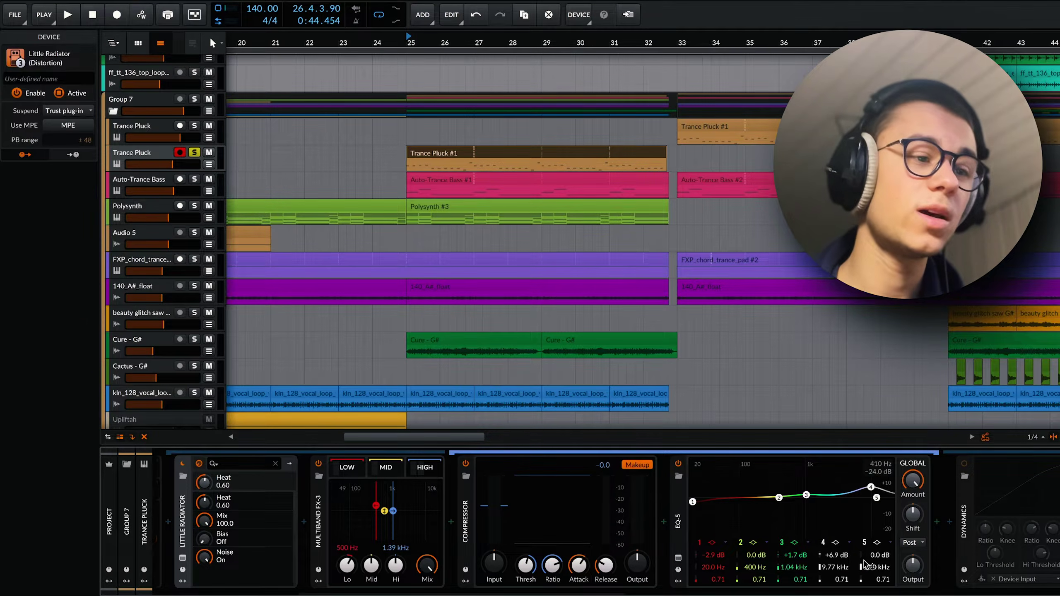
# Reactivate Dynamics on the Trance Pluck and play the track from bar 25.
pyautogui.click(468, 464)
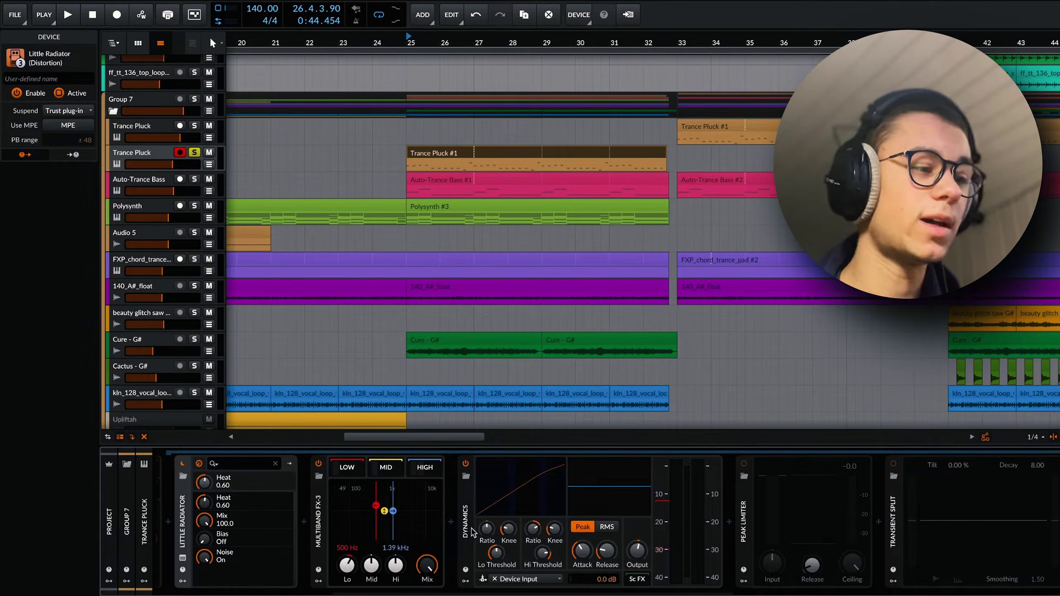
pyautogui.press('space')
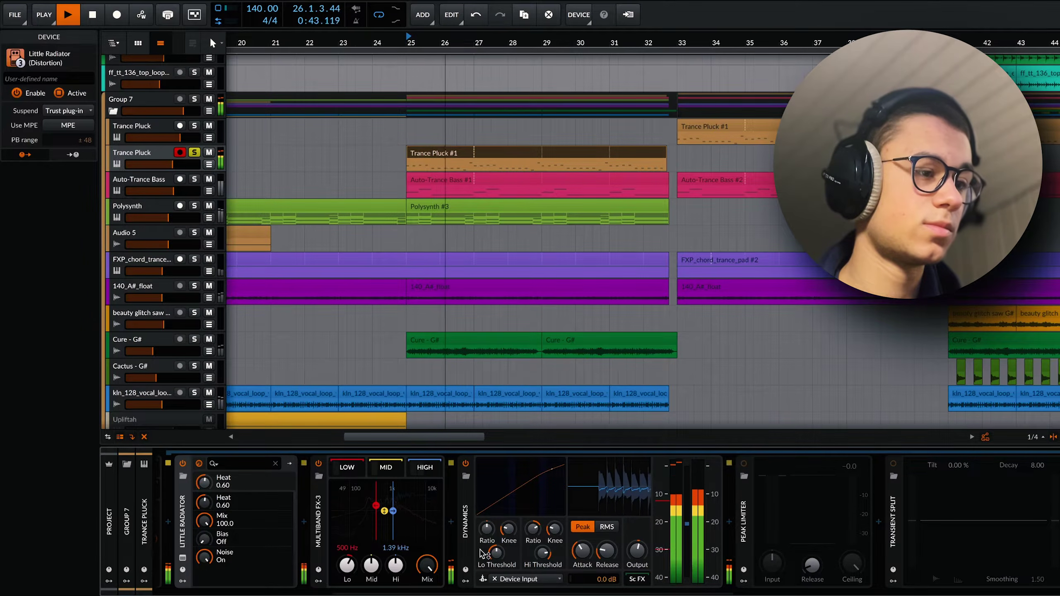
pyautogui.press('space')
# Reactivate the Peak Limiter and Transient Split, and check the transients level and the nested Phase Distortion plug-in window.
pyautogui.moveTo(516, 593); pyautogui.dragTo(620, 593)
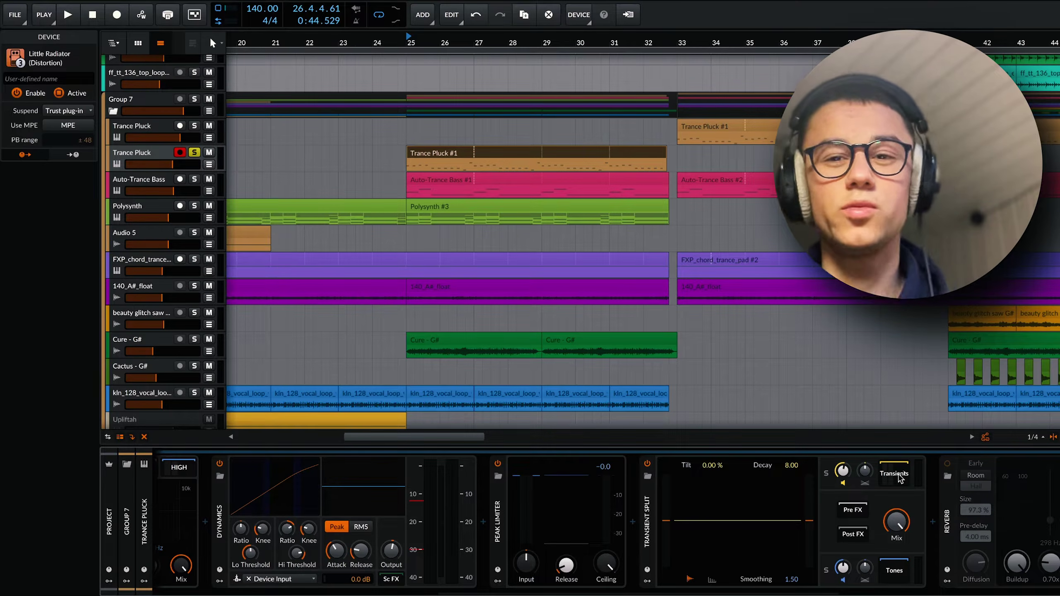
pyautogui.hscroll(5, 500, 523)
pyautogui.click(334, 466)
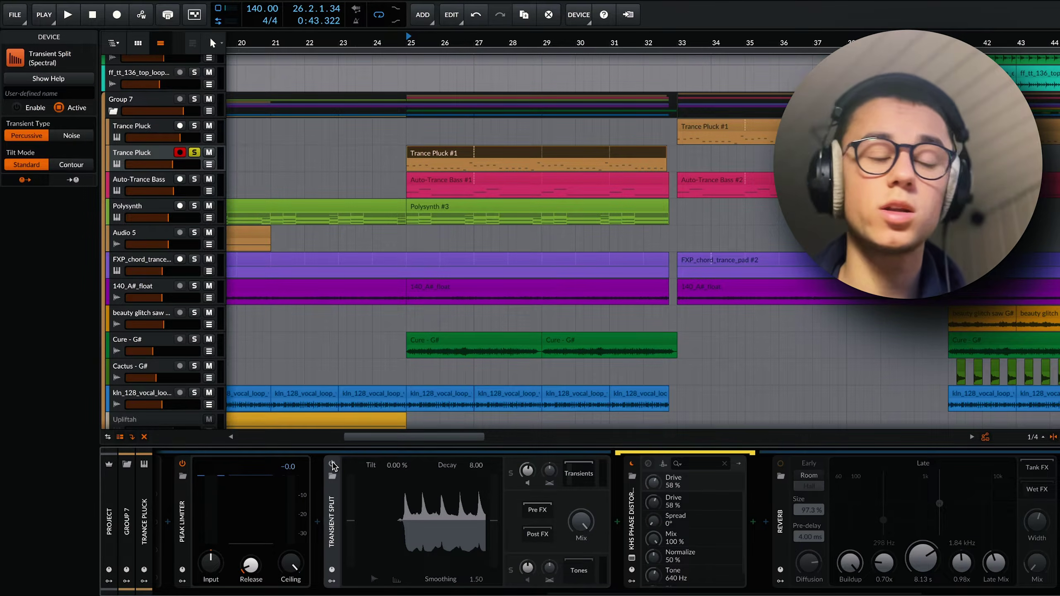
pyautogui.click(332, 464)
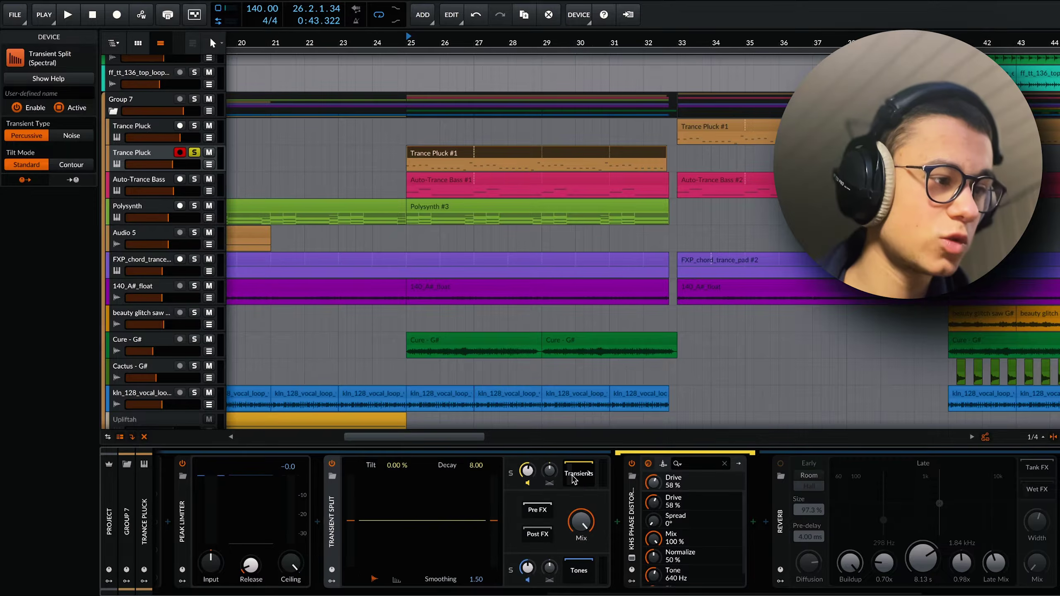
pyautogui.moveTo(528, 472); pyautogui.dragTo(528, 471)
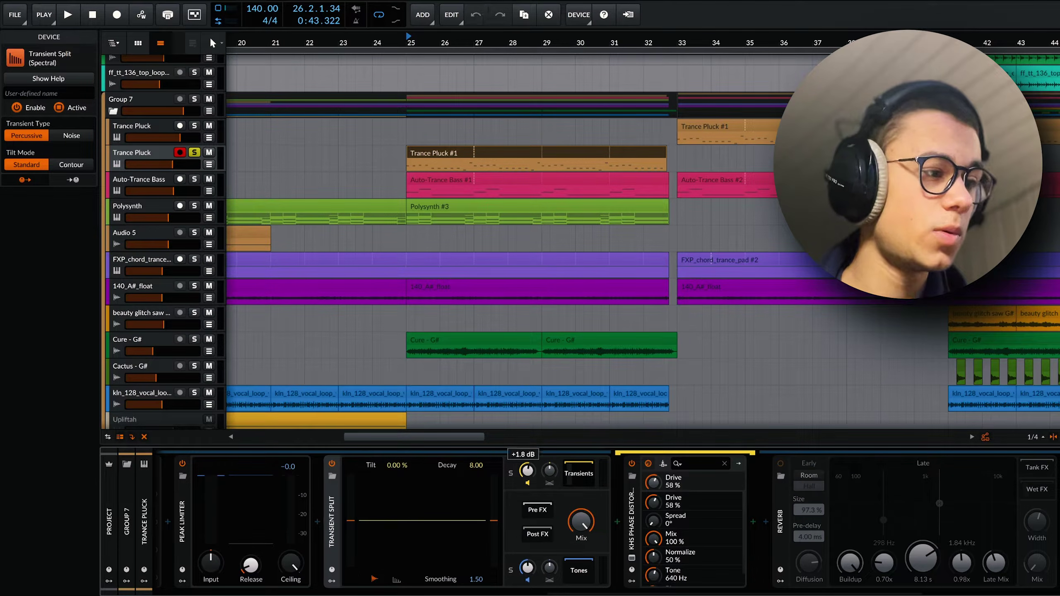
pyautogui.click(632, 558)
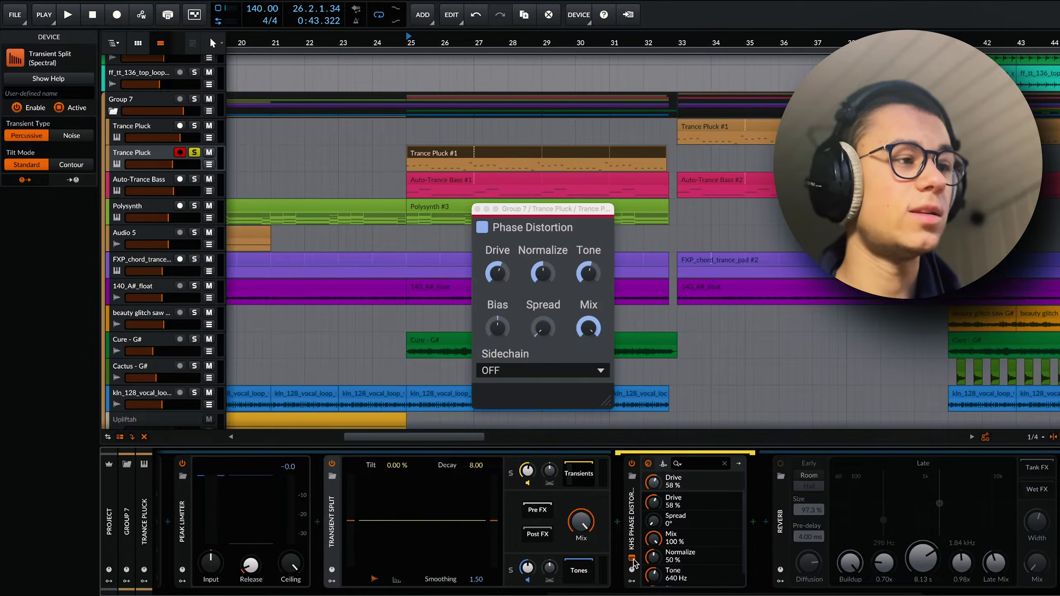
pyautogui.click(632, 559)
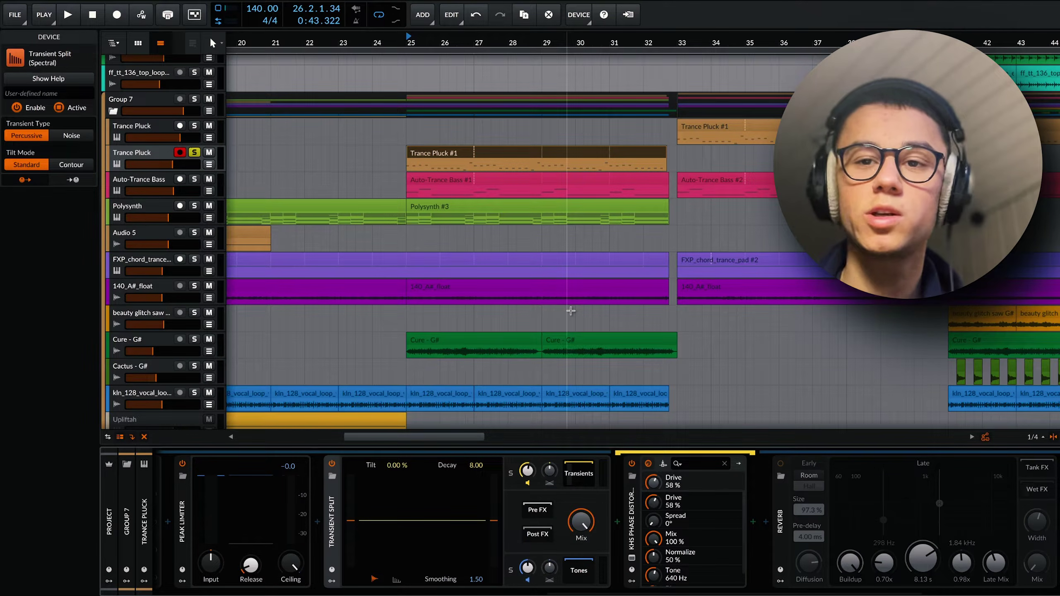
# Play the pluck from bar 25 through Transient Split, and again with the Tones level at -∞ dB.
pyautogui.press('space')
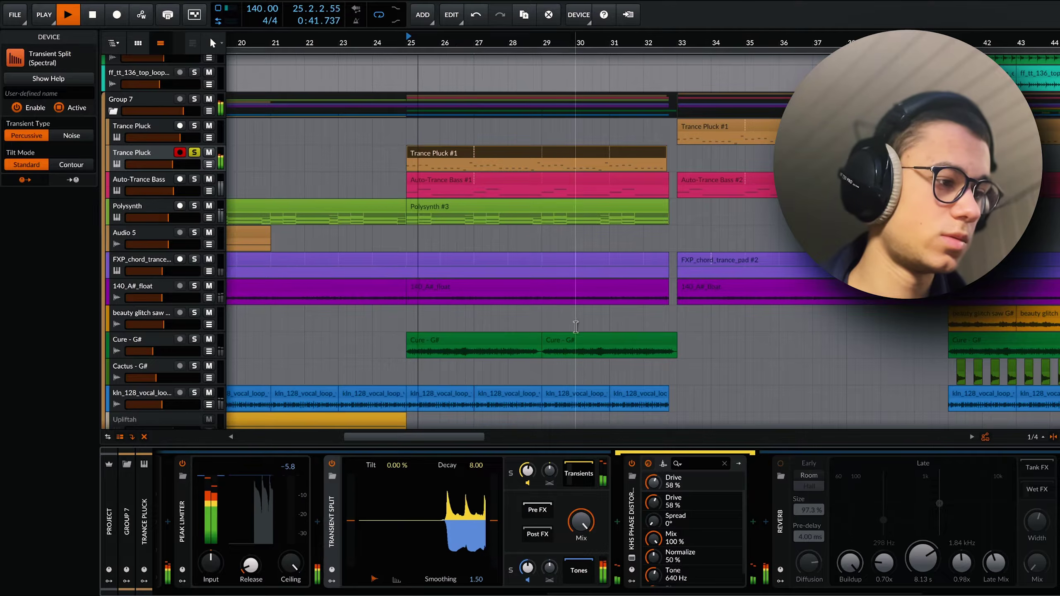
pyautogui.press('space')
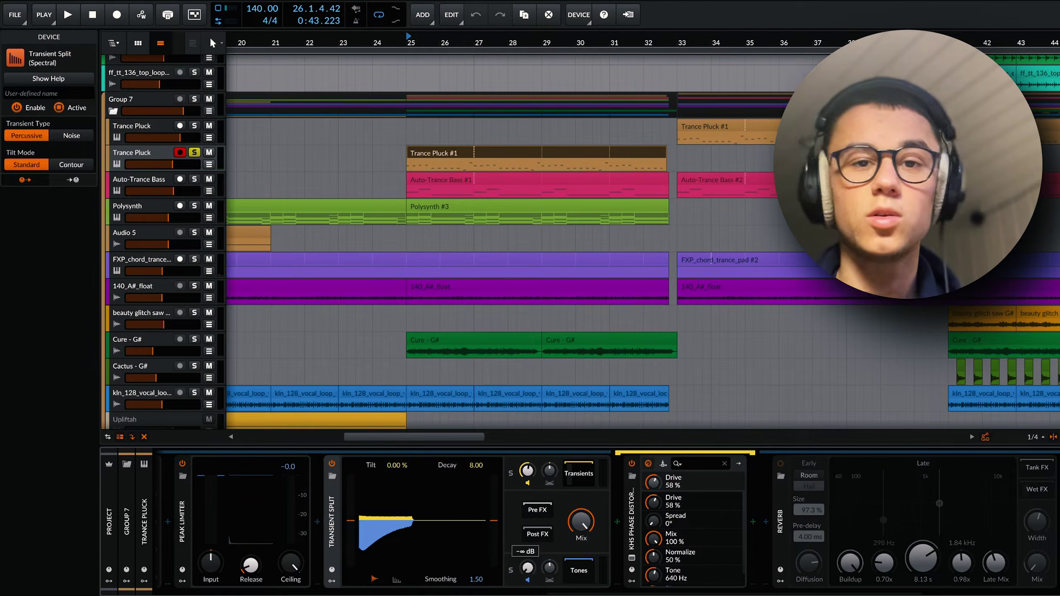
pyautogui.press('space')
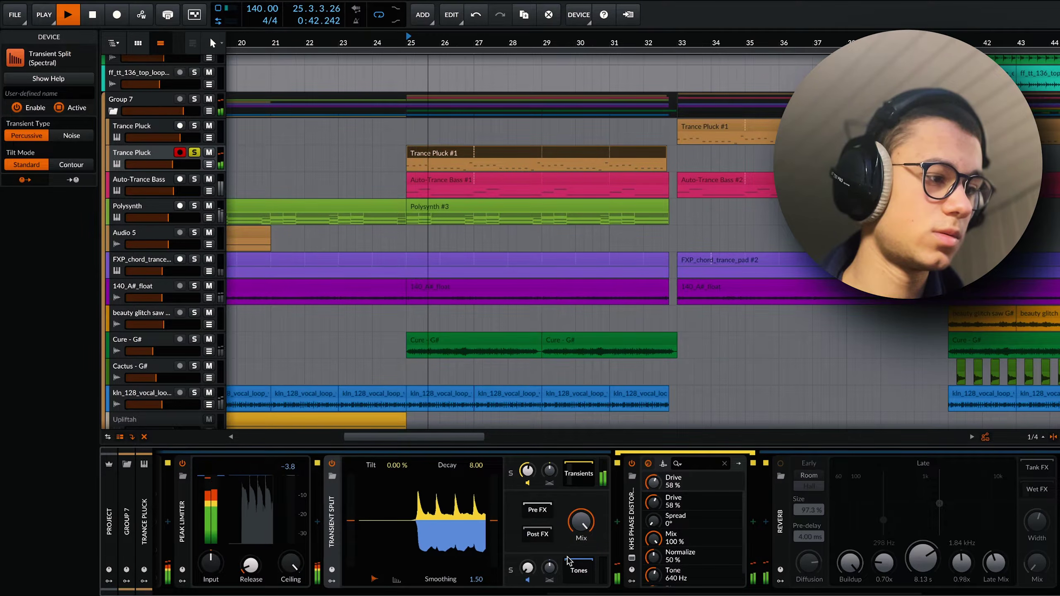
pyautogui.press('space')
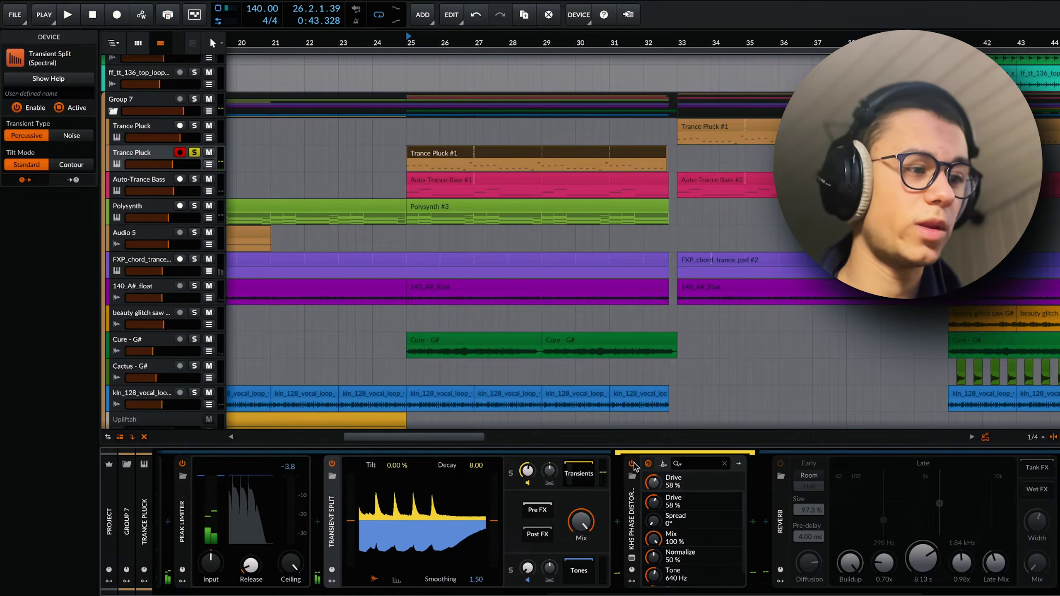
# Compare the isolated transients from bar 25 with Phase Distortion deactivated and reactivated.
pyautogui.click(632, 463)
pyautogui.press('space')
pyautogui.click(632, 464)
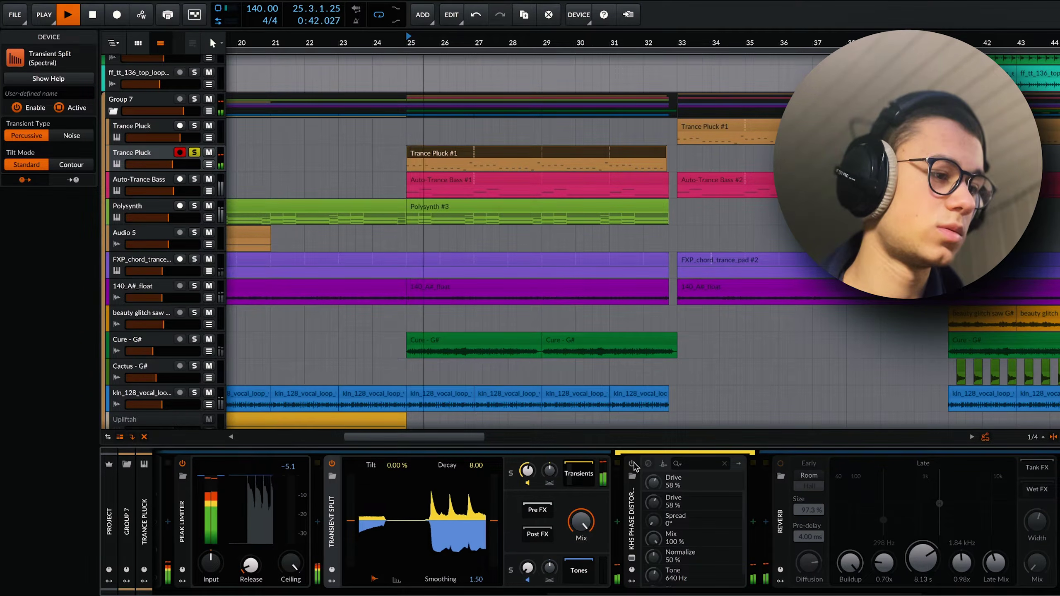
pyautogui.press('space')
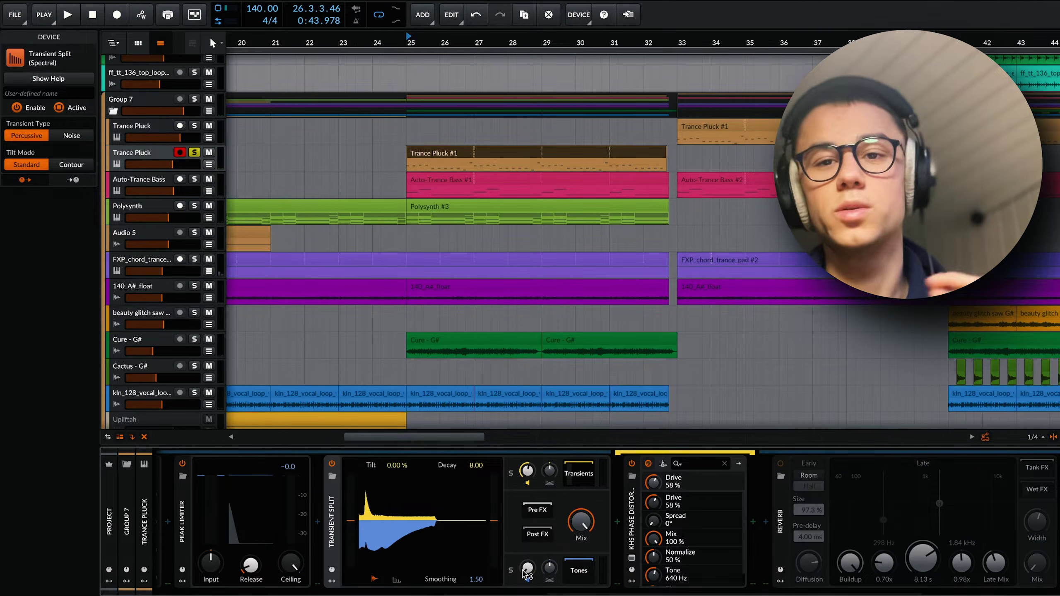
# Restore the Transient Split's Tones level, reactivate the Reverb, and play the pluck from bar 25.
pyautogui.scroll(-5, 522, 555)
pyautogui.press('space')
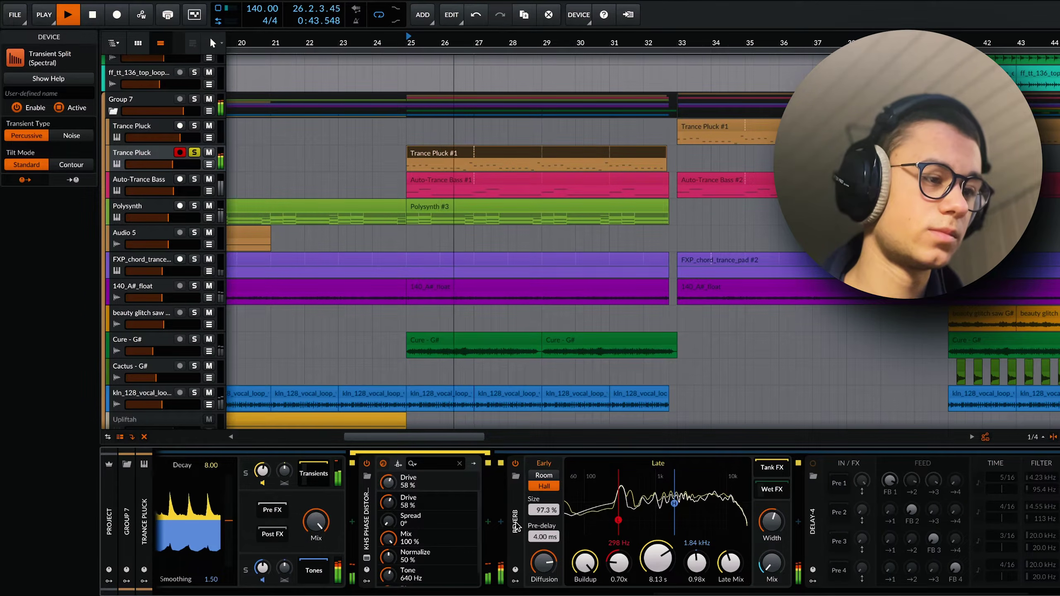
pyautogui.press('space')
# Reactivate Delay-4 and play the fully processed Trance Pluck from bar 25.
pyautogui.moveTo(651, 593); pyautogui.dragTo(705, 593)
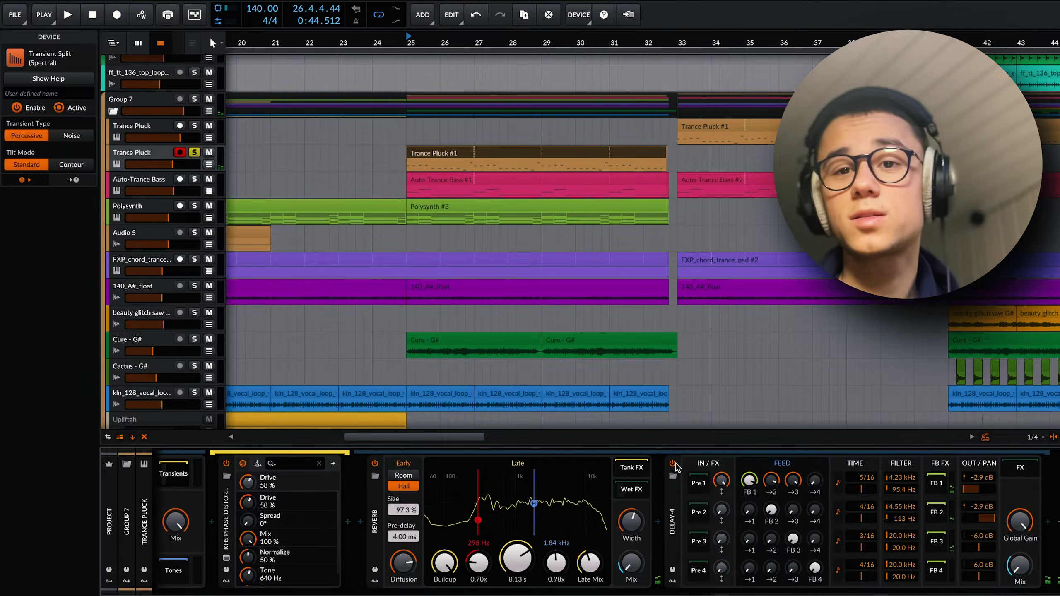
pyautogui.press('space')
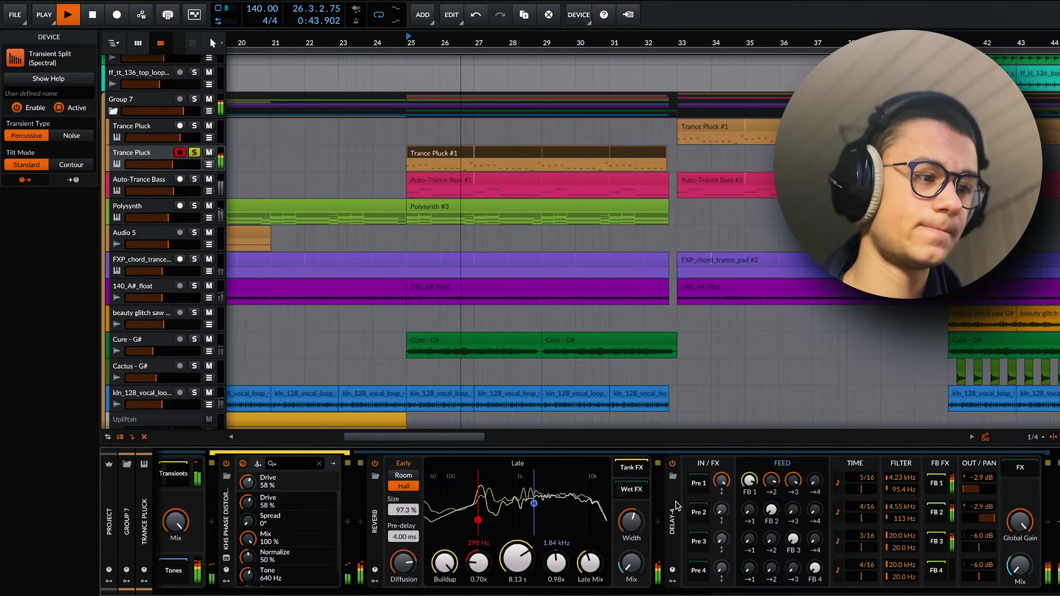
pyautogui.press('space')
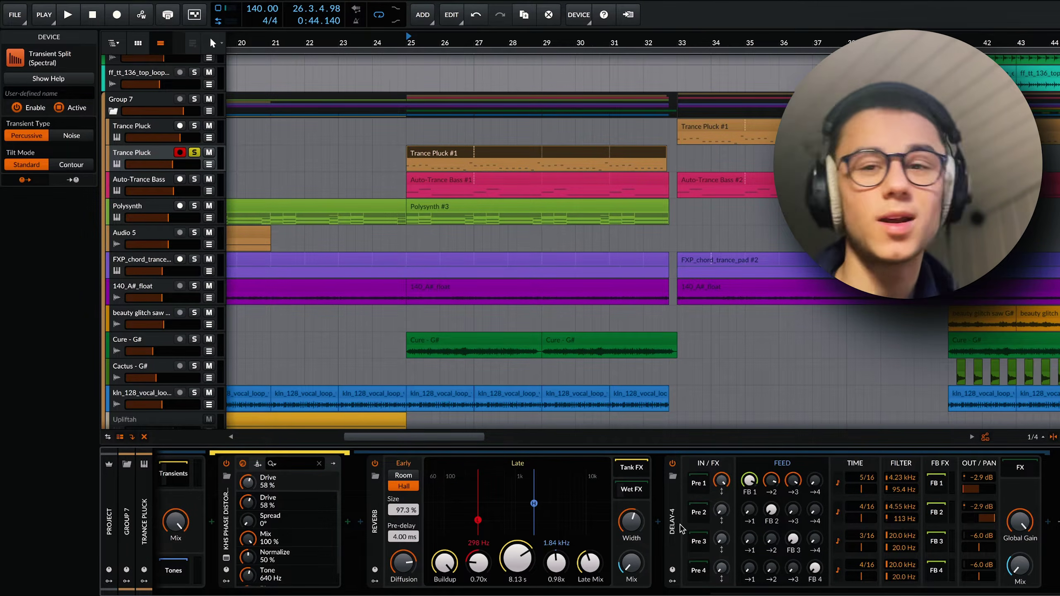
# Unsolo the Trance Pluck, hide the device chain, and play the full arrangement from bar 25 past bar 33.
pyautogui.press('d')
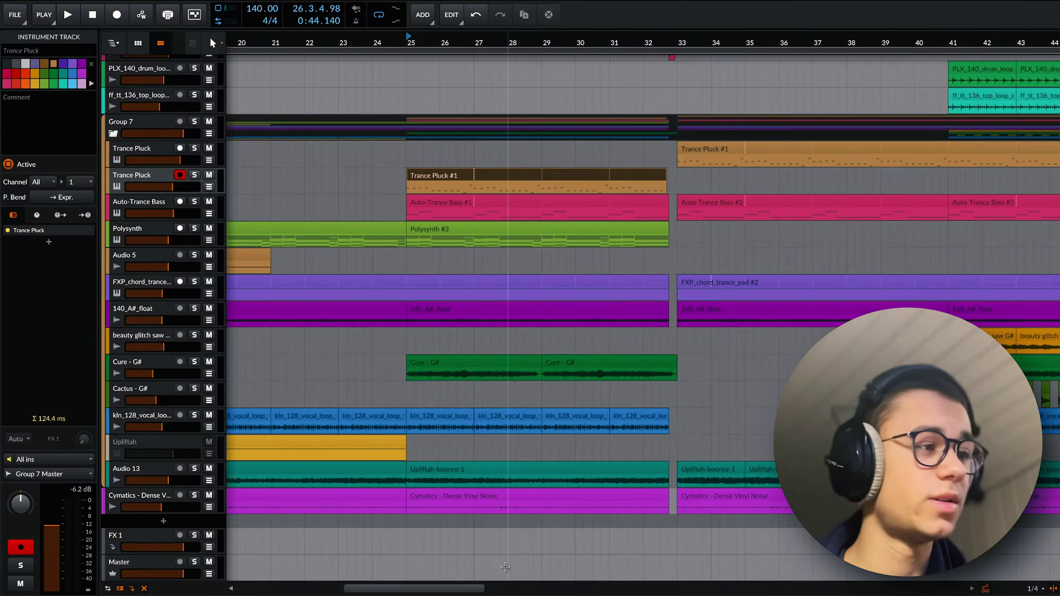
pyautogui.press('space')
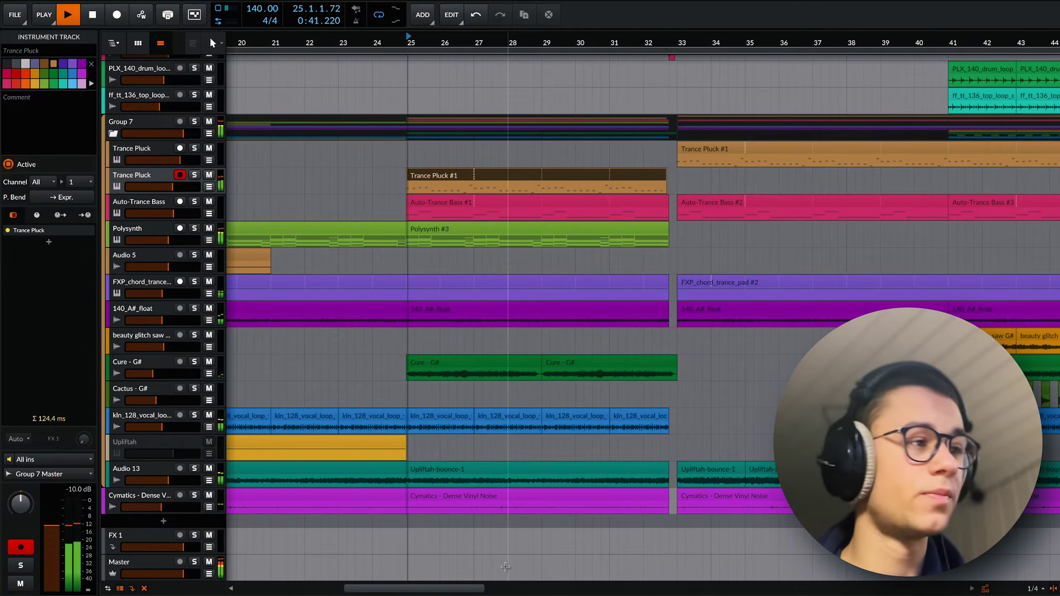
pyautogui.scroll(1, 506, 465)
pyautogui.scroll(2, 505, 465)
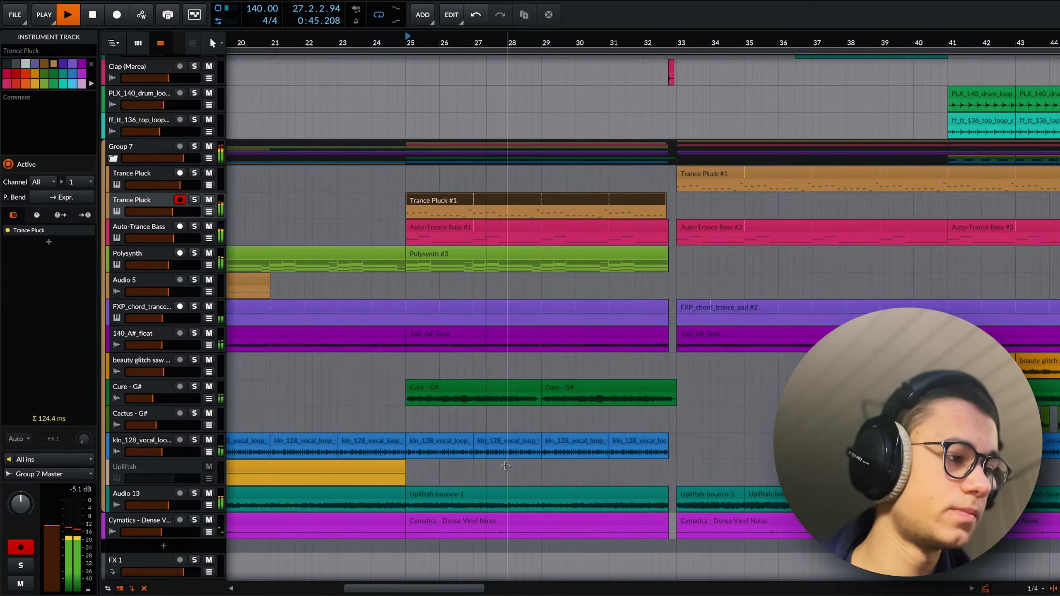
pyautogui.scroll(1, 505, 465)
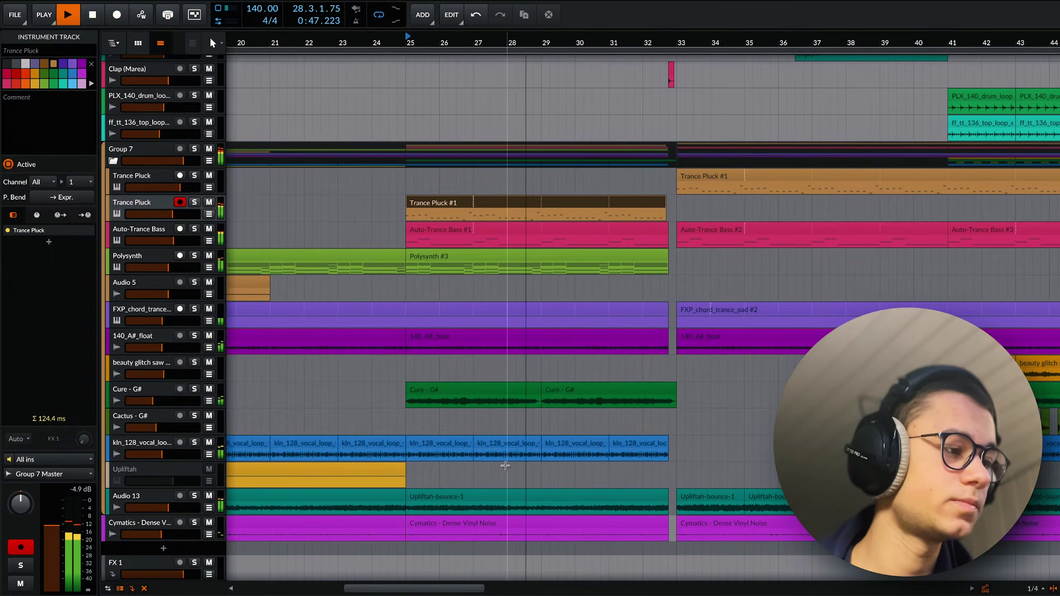
pyautogui.scroll(-1, 505, 465)
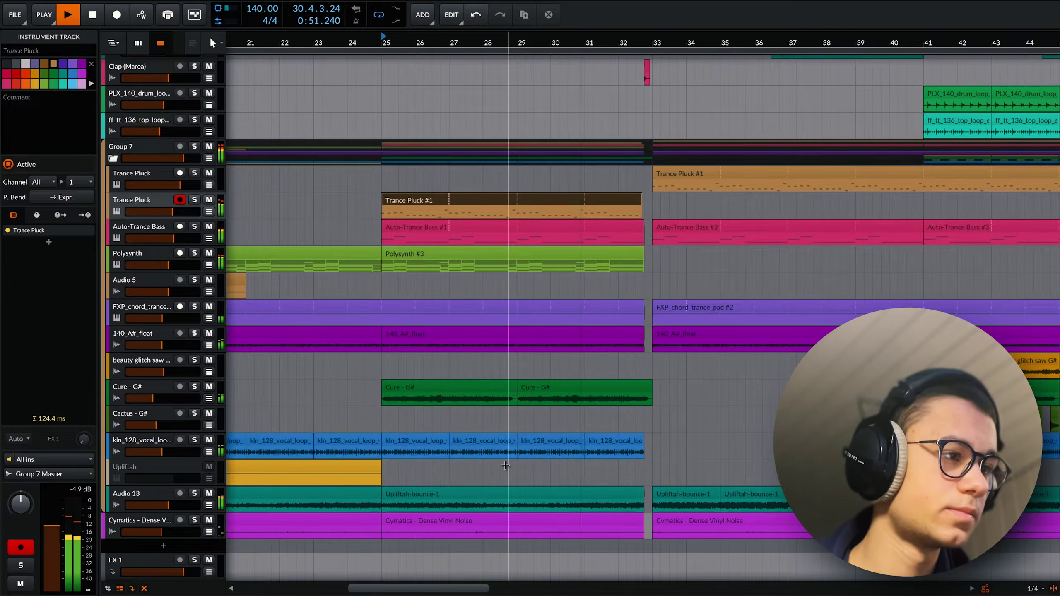
pyautogui.hscroll(1, 506, 465)
pyautogui.scroll(3, 507, 465)
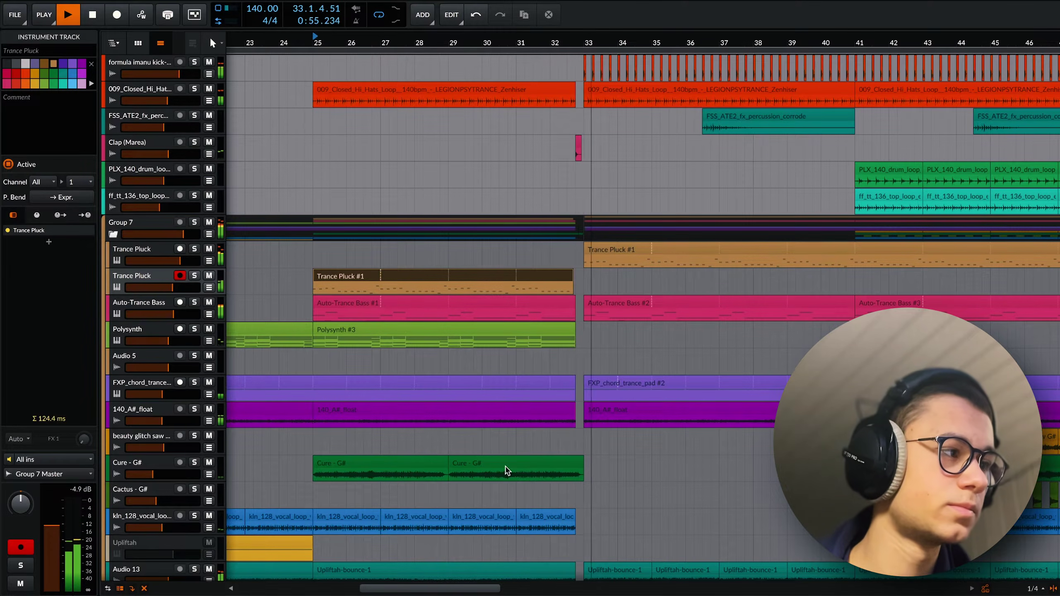
# Examine the clap and the gap before bar 33, and show the device chain of the Trance Pluck track that starts there.
pyautogui.scroll(5, 593, 434)
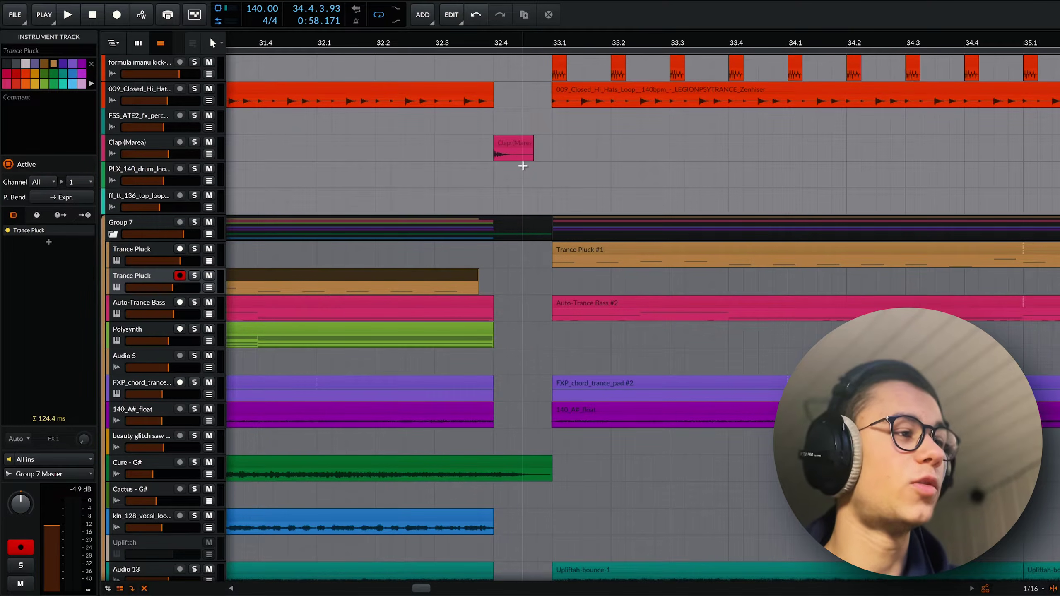
pyautogui.scroll(-4, 530, 167)
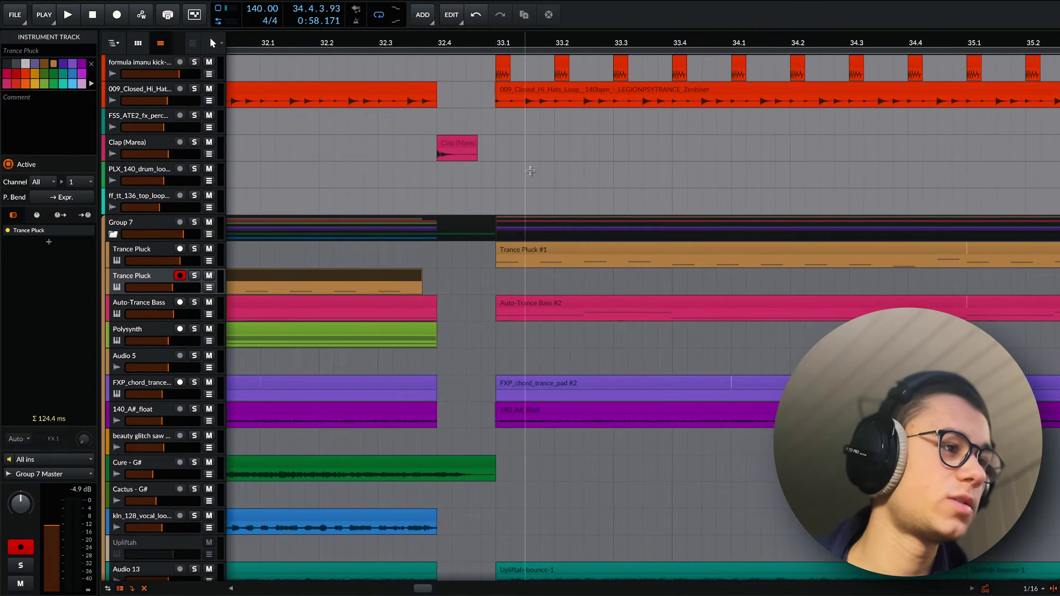
pyautogui.press('d')
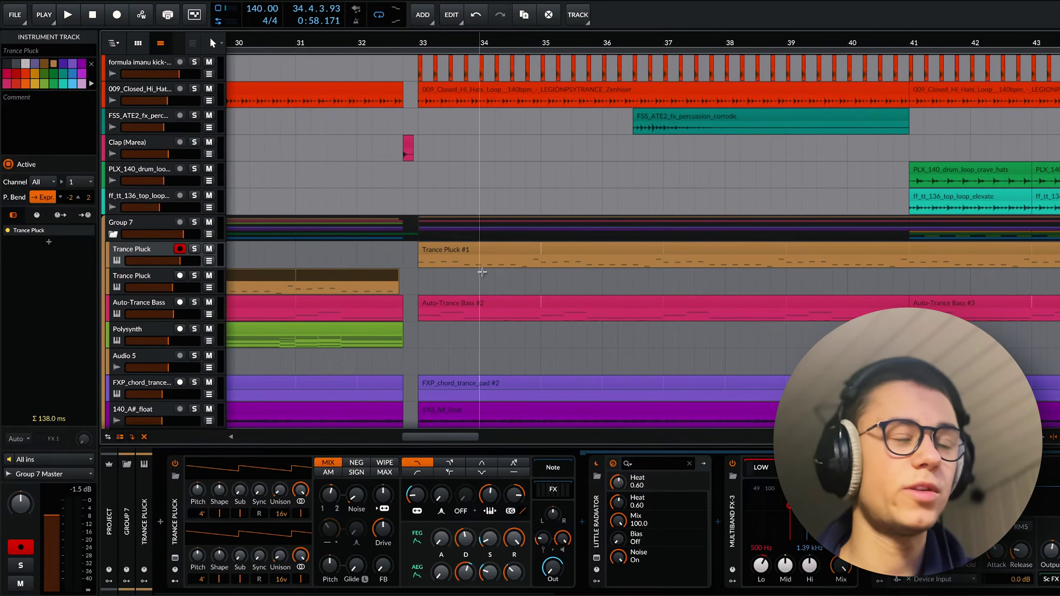
pyautogui.scroll(-5, 482, 272)
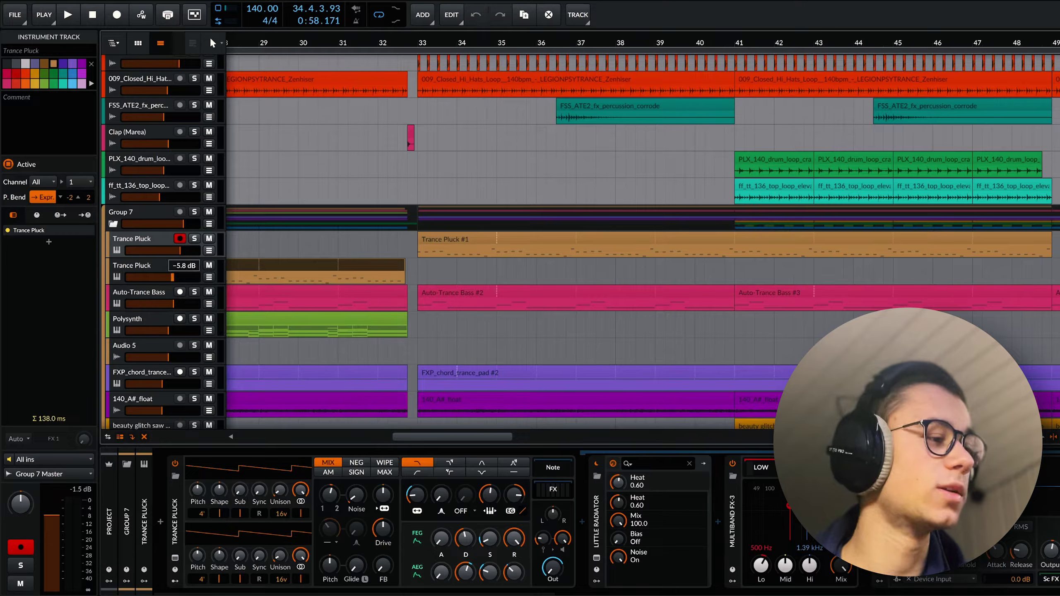
# Select the first formula imanu kick clip at bar 33 and examine it up close.
pyautogui.click(421, 63)
pyautogui.press('z')
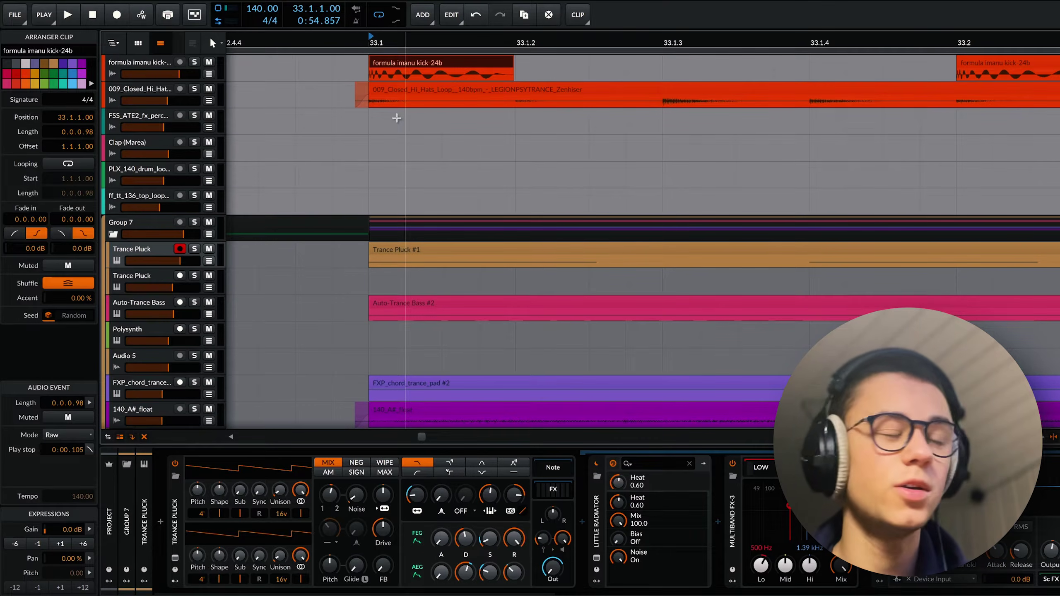
pyautogui.scroll(-3, 413, 115)
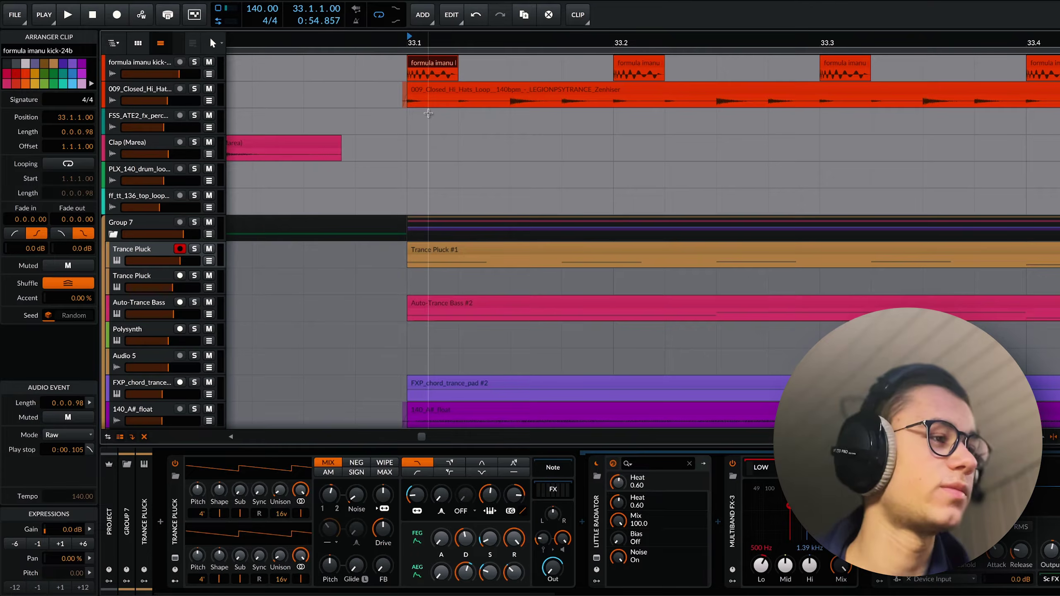
# Solo the FSS_ATE2_fx_percussion track and play its corrode clip from bar 36.3.
pyautogui.scroll(-10, 428, 114)
pyautogui.press('space')
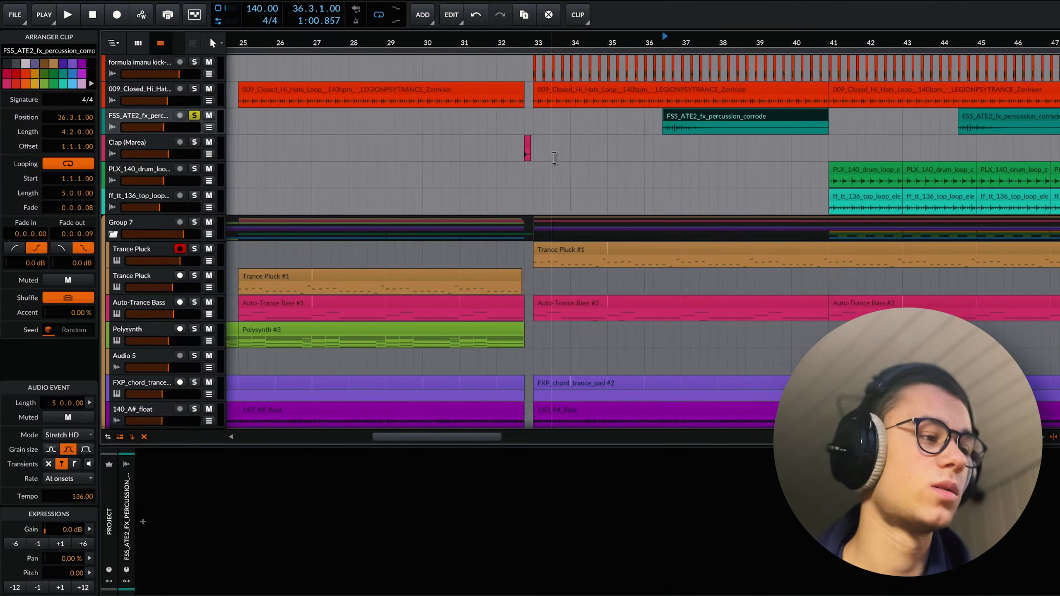
pyautogui.scroll(-5, 554, 157)
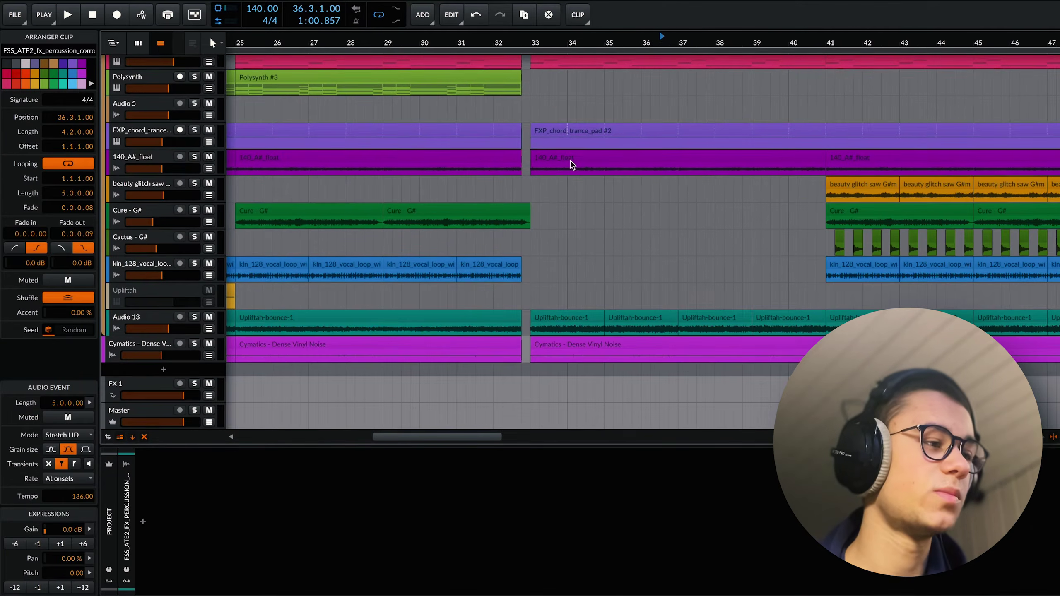
pyautogui.scroll(5, 570, 163)
pyautogui.hscroll(1, 570, 164)
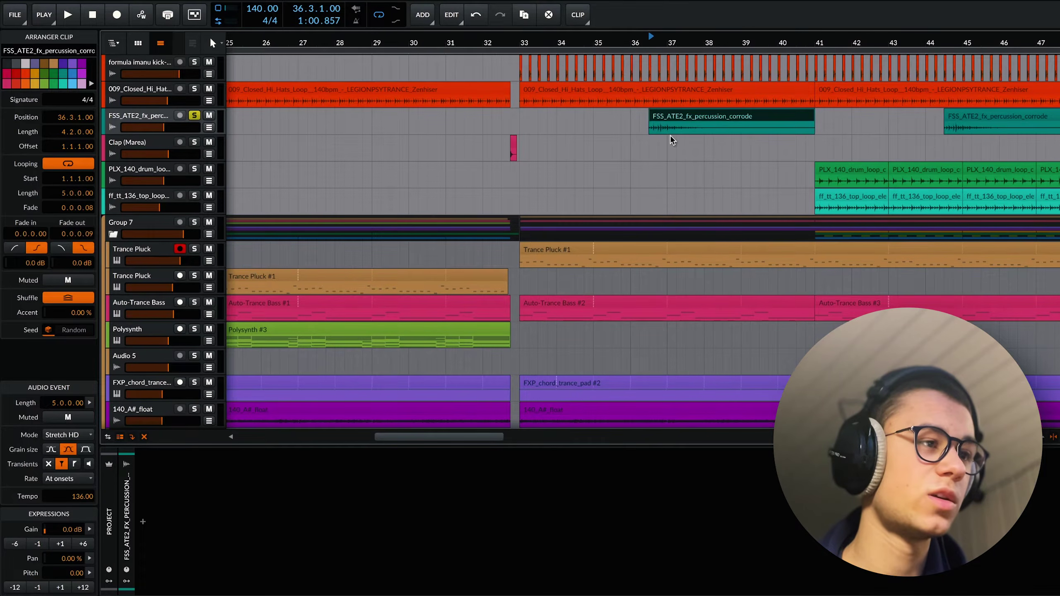
pyautogui.scroll(5, 670, 134)
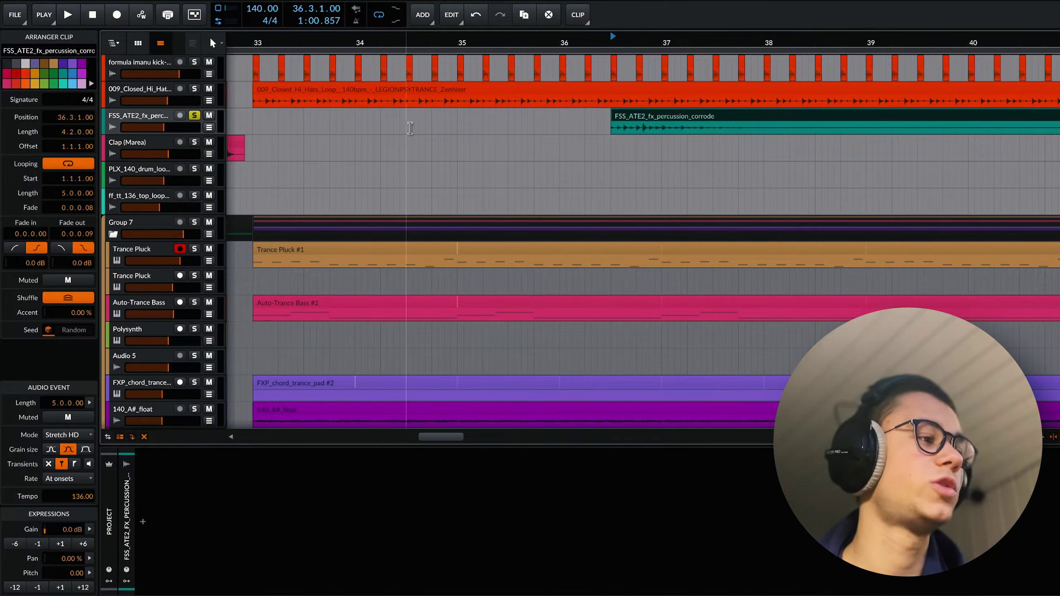
# Replay the percussion corrode clip, unsoloing its track during playback to hear it in the full mix.
pyautogui.press('space')
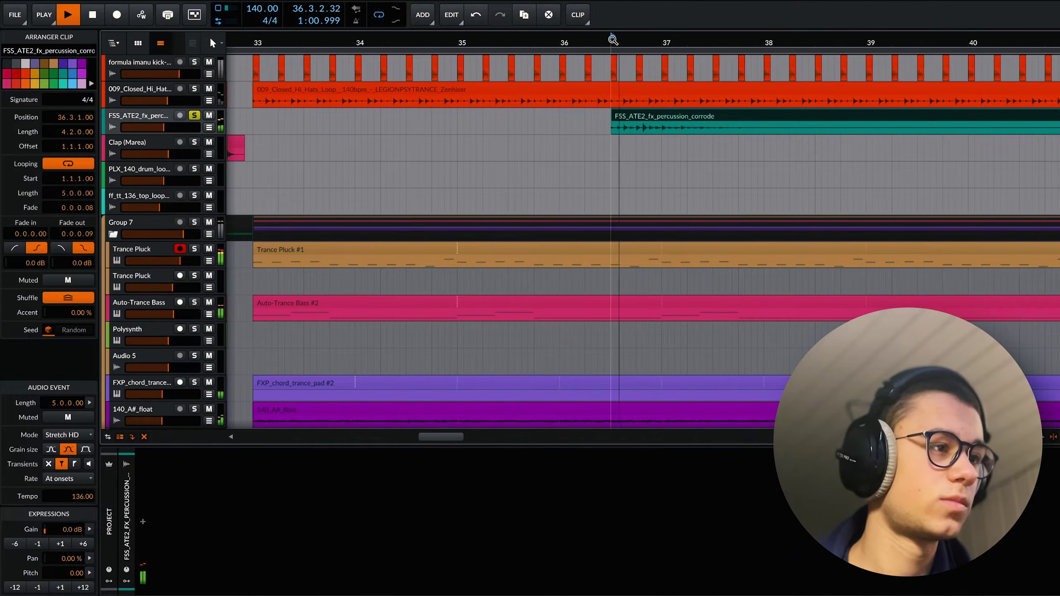
pyautogui.click(563, 38)
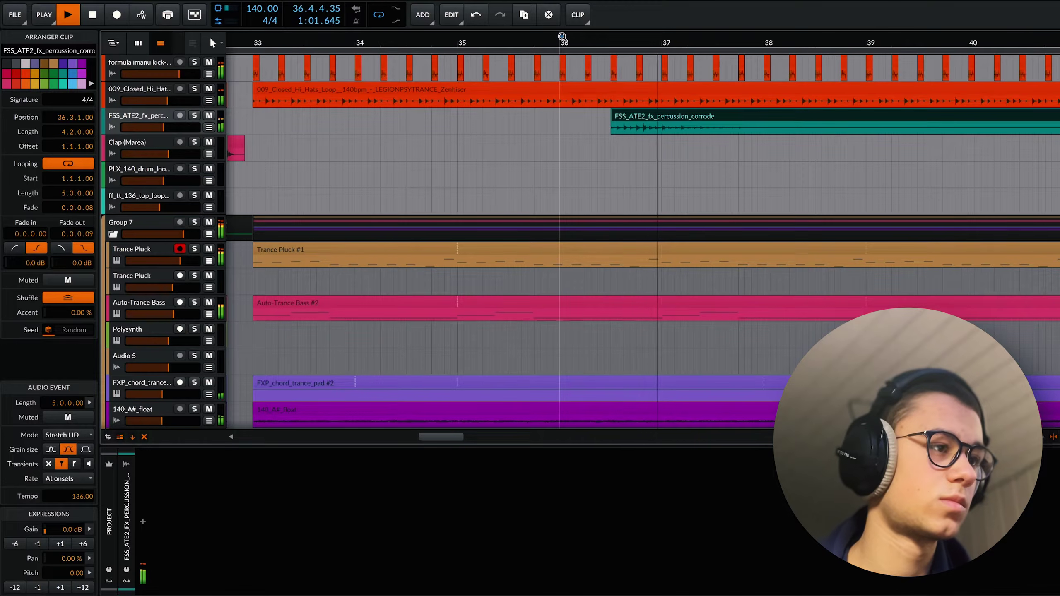
pyautogui.press('space')
# Solo the PLX_140 drum loop and ff_tt_136 top loop tracks and play them together from bar 41.
pyautogui.scroll(-4, 570, 234)
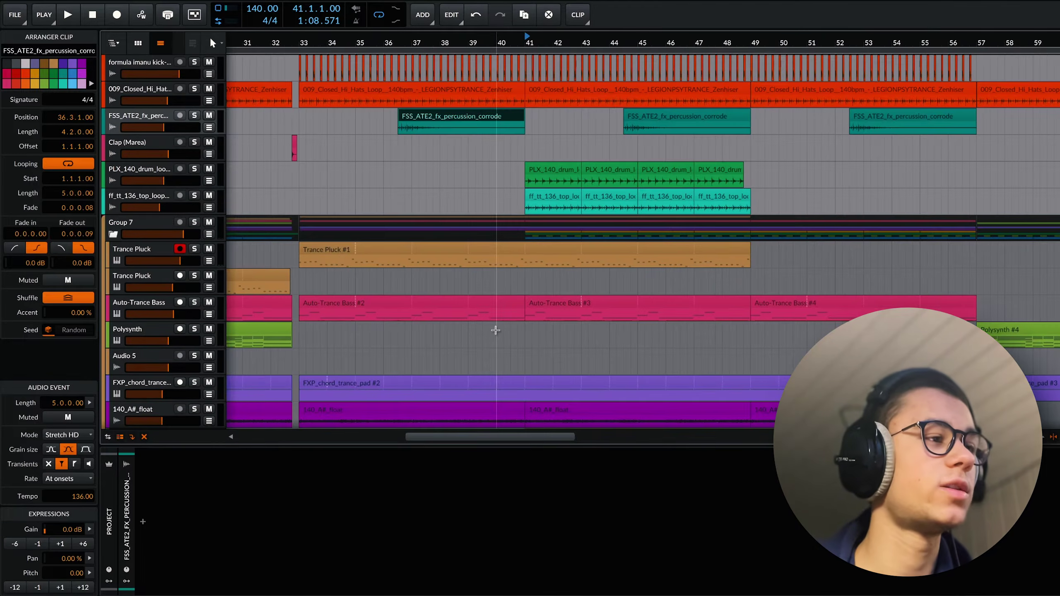
pyautogui.scroll(-6, 496, 330)
pyautogui.scroll(6, 496, 330)
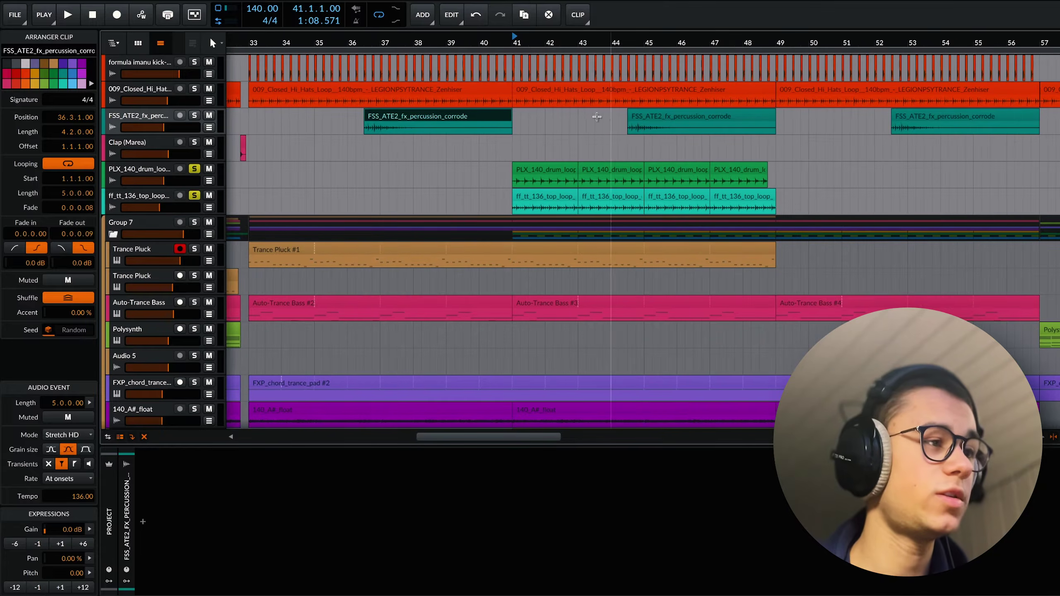
pyautogui.press('space')
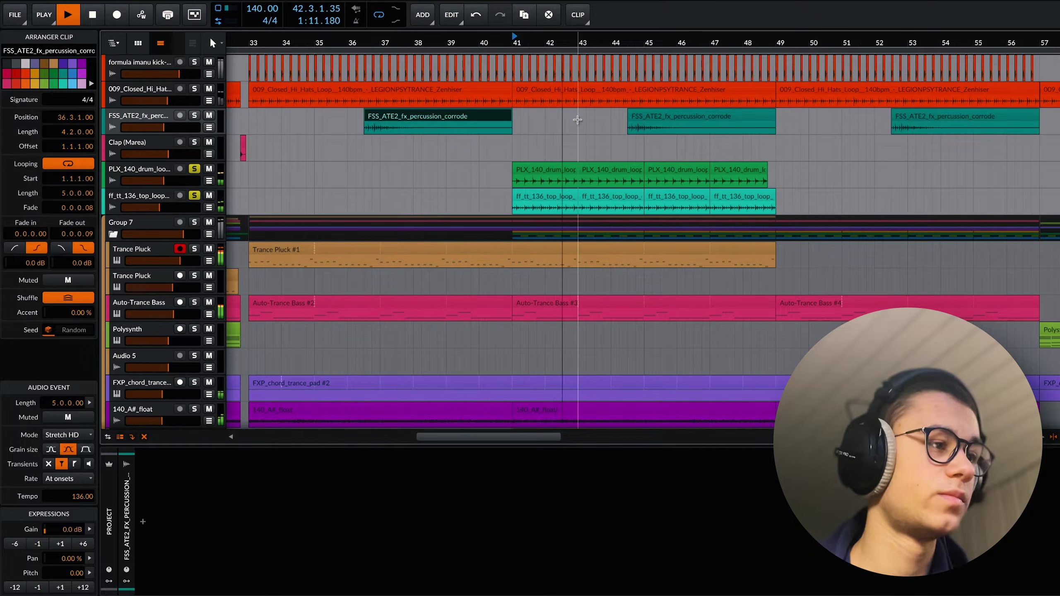
pyautogui.press('space')
# Solo the Cactus - G# track, play its chopped clips from bar 41, and unsolo it.
pyautogui.click(196, 156)
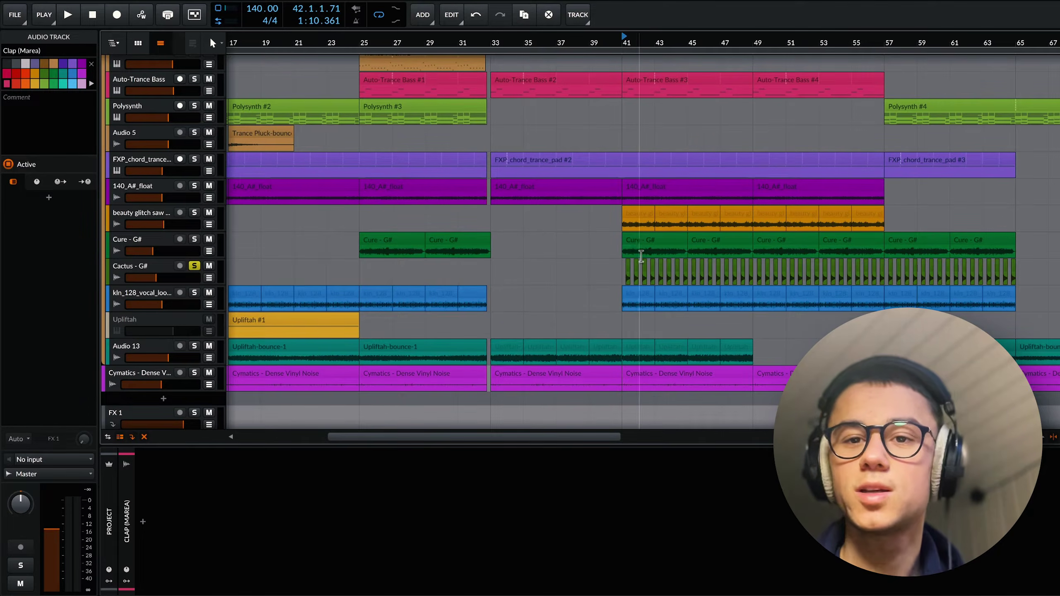
pyautogui.moveTo(626, 44); pyautogui.dragTo(527, 38)
pyautogui.press('space')
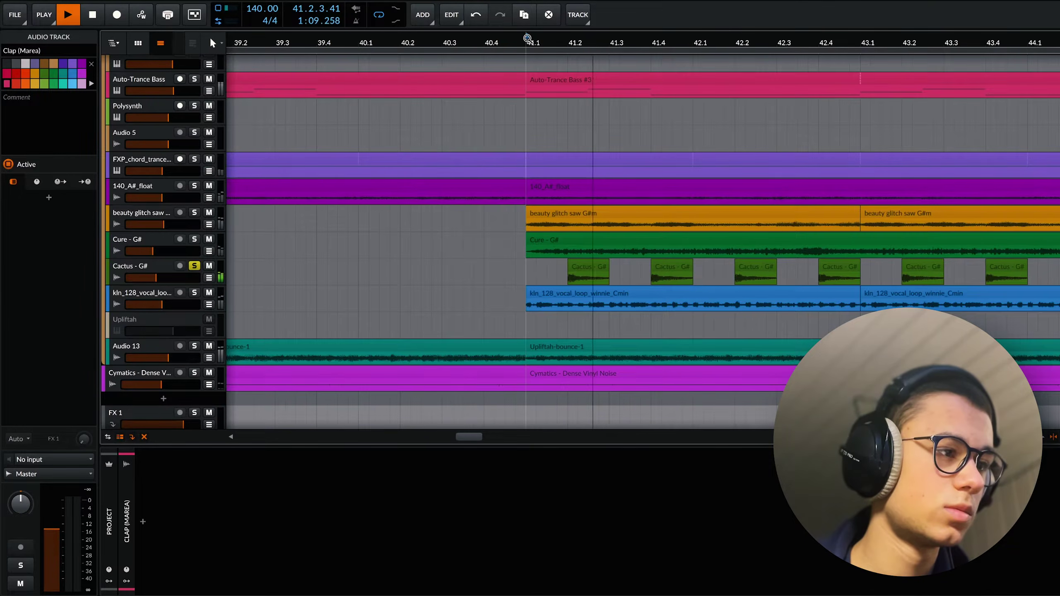
pyautogui.press('space')
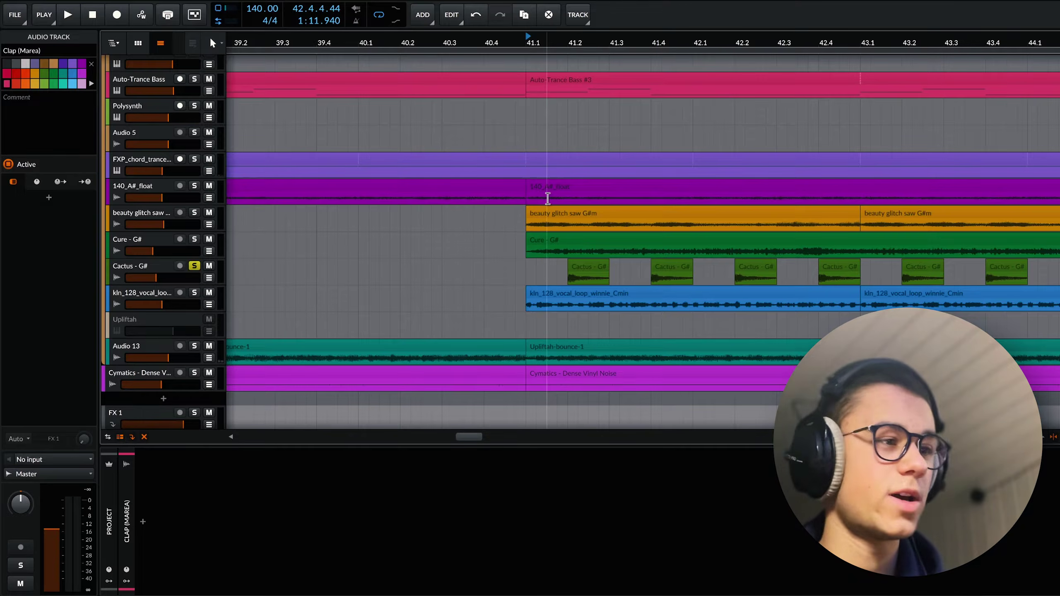
pyautogui.click(196, 266)
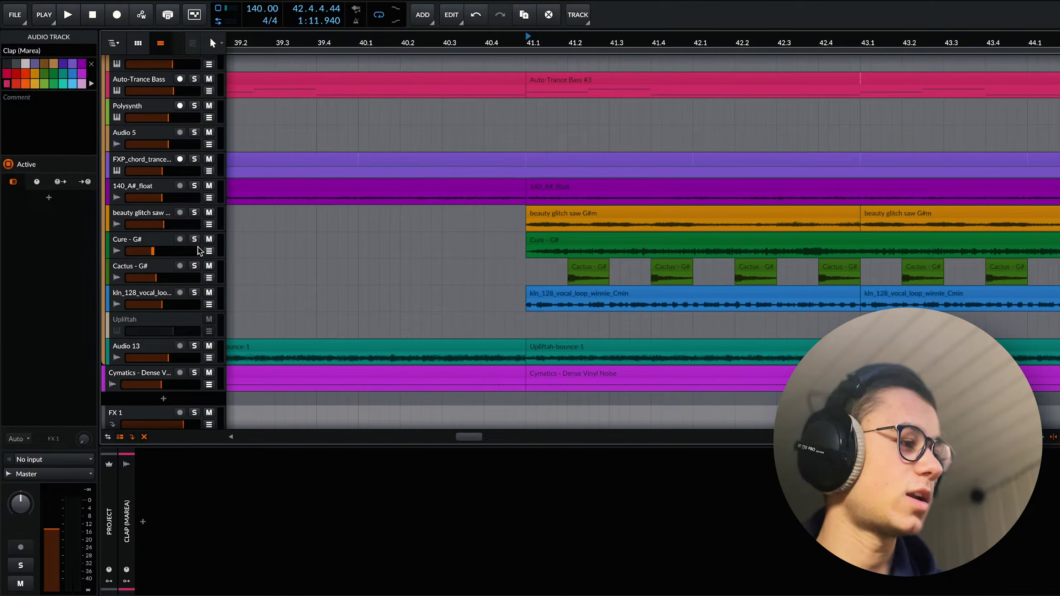
# Play the full mix from bar 41, soloing the Cactus - G# track briefly during playback.
pyautogui.moveTo(539, 42); pyautogui.dragTo(541, 48)
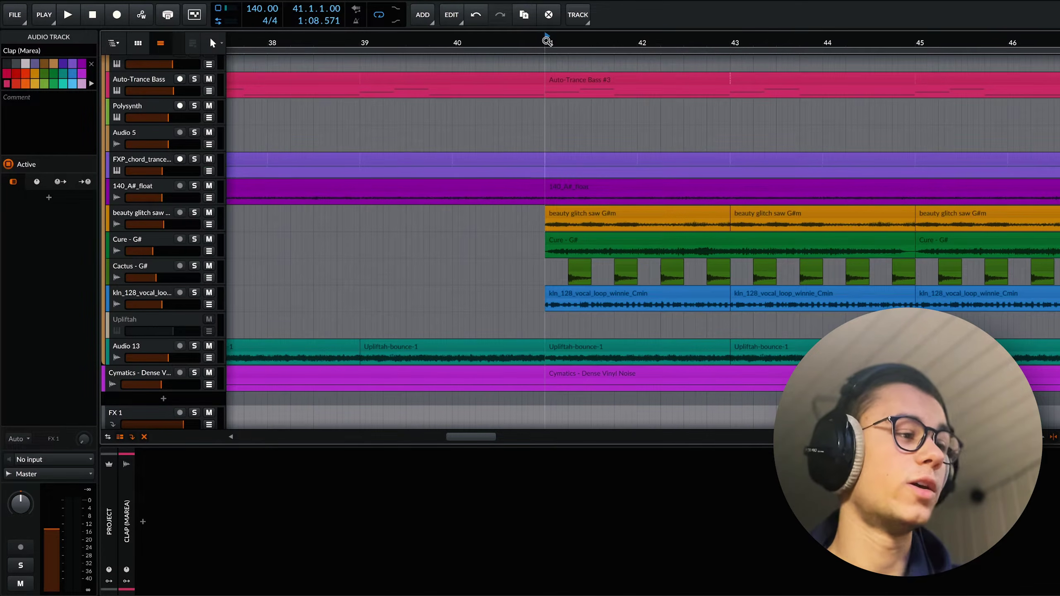
pyautogui.press('space')
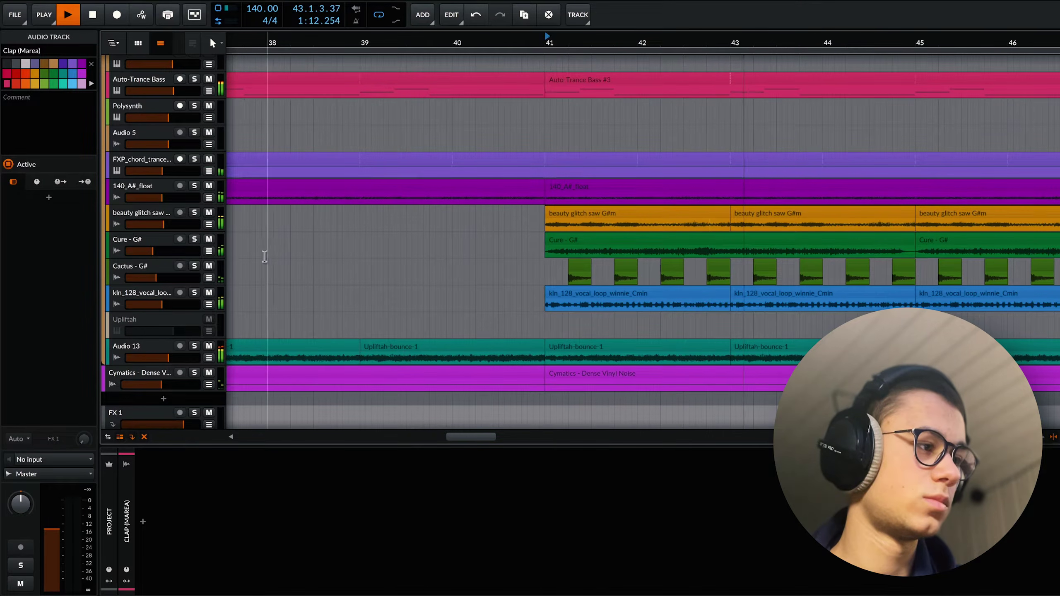
pyautogui.click(195, 266)
pyautogui.click(194, 266)
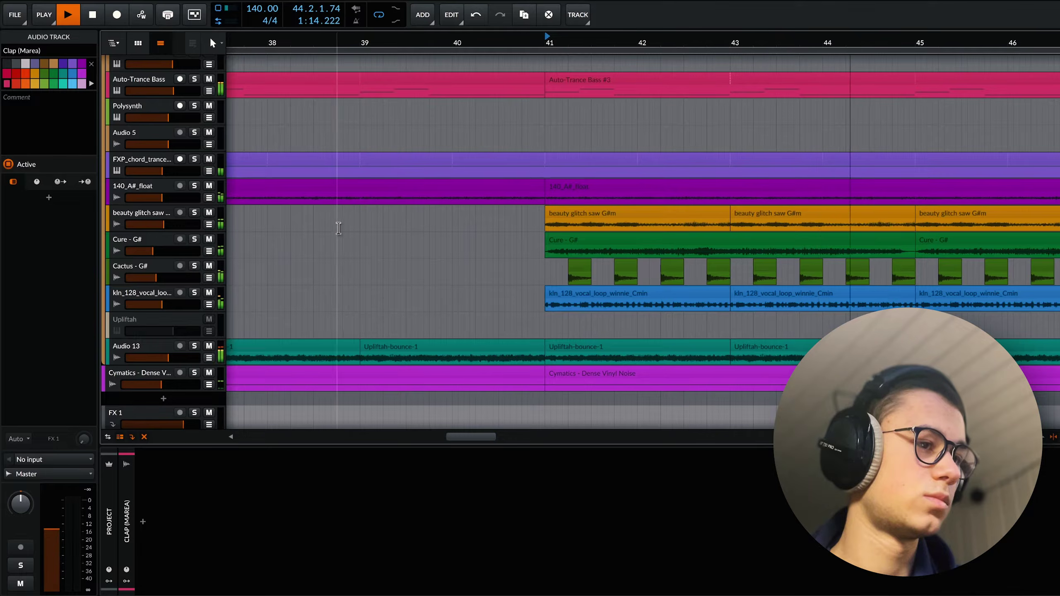
pyautogui.click(350, 223)
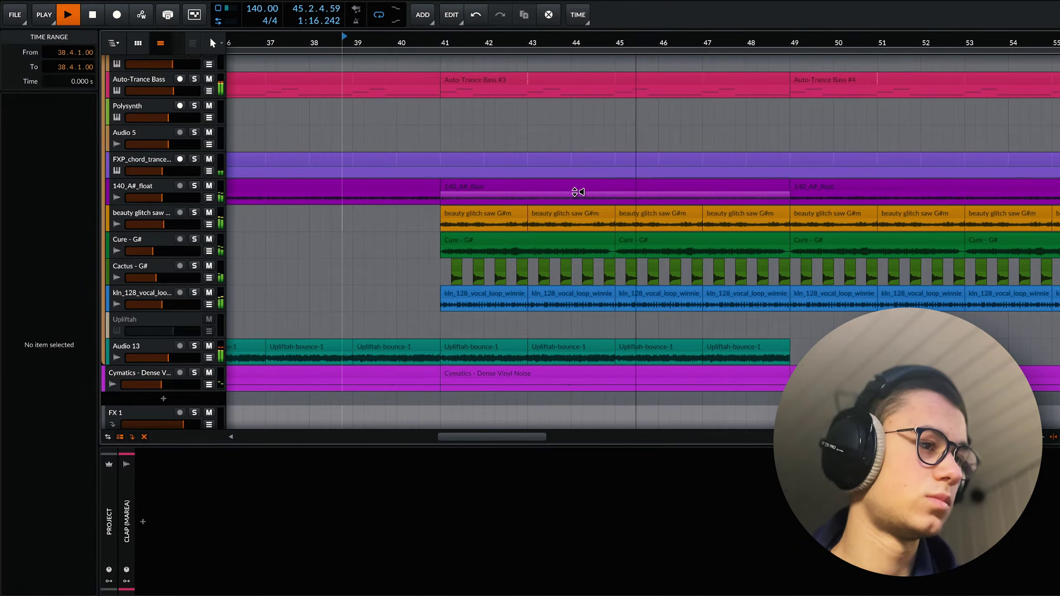
# Play the full arrangement from bar 49 and stop after bar 51.
pyautogui.scroll(-5, 626, 155)
pyautogui.press('space')
pyautogui.click(683, 35)
pyautogui.press('space')
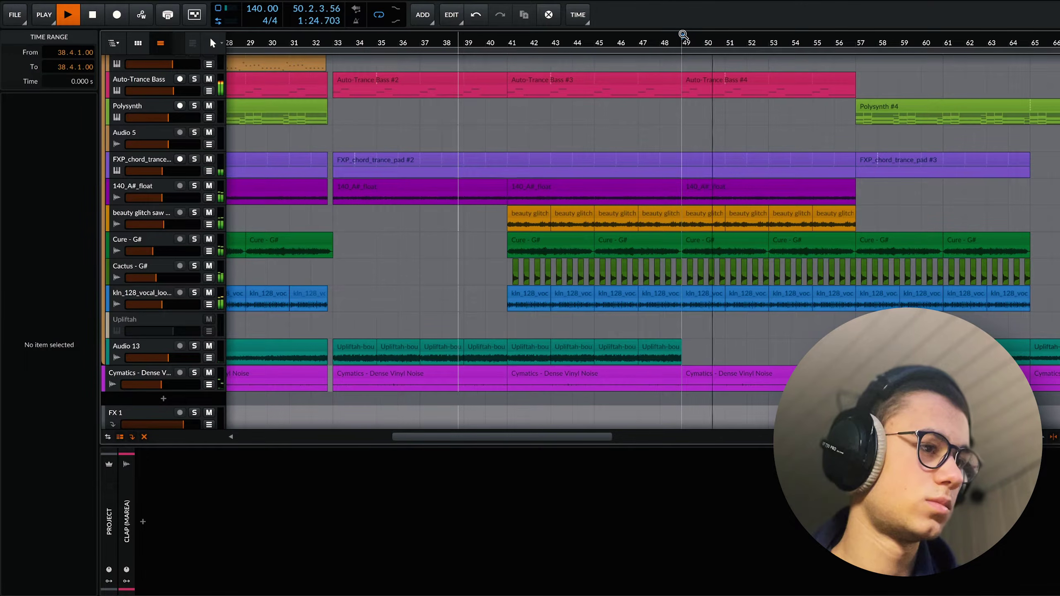
pyautogui.press('space')
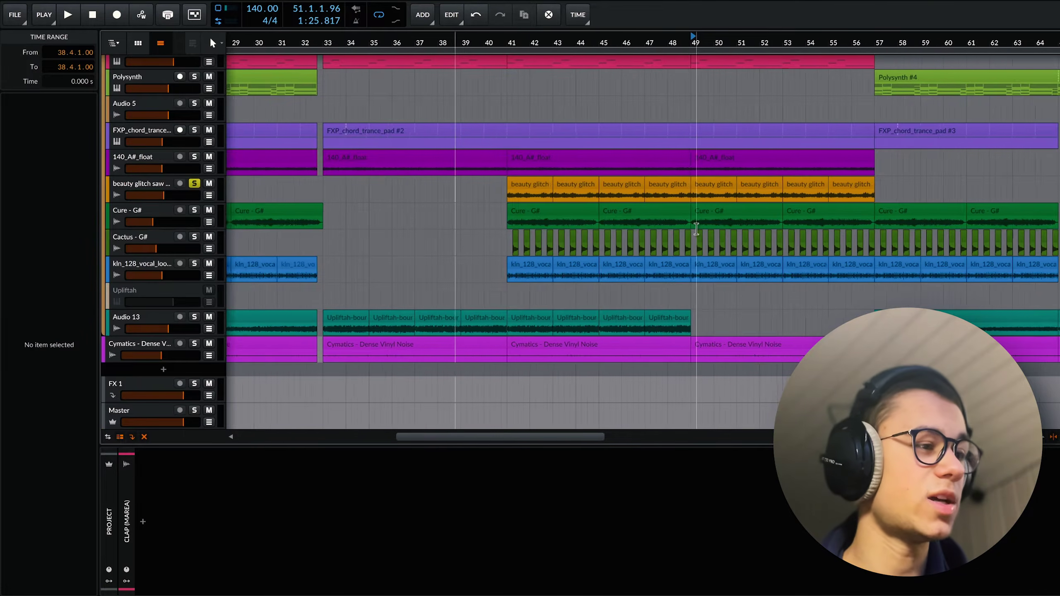
# Solo the beauty glitch saw track, play it from bar 41, and show its first clip in the audio editor.
pyautogui.click(425, 41)
pyautogui.press('space')
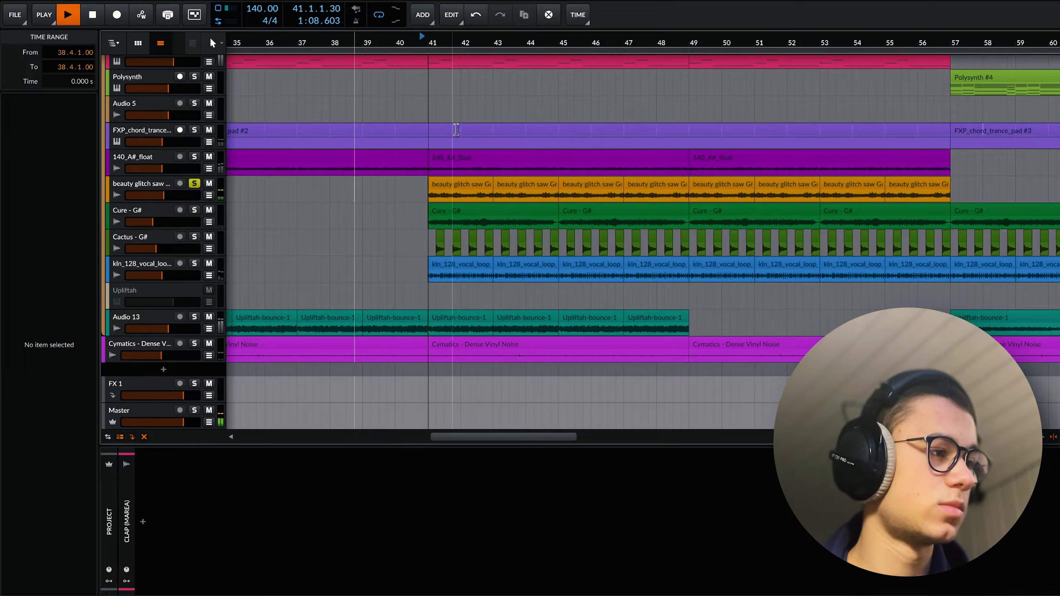
pyautogui.click(457, 183)
pyautogui.scroll(5, 484, 185)
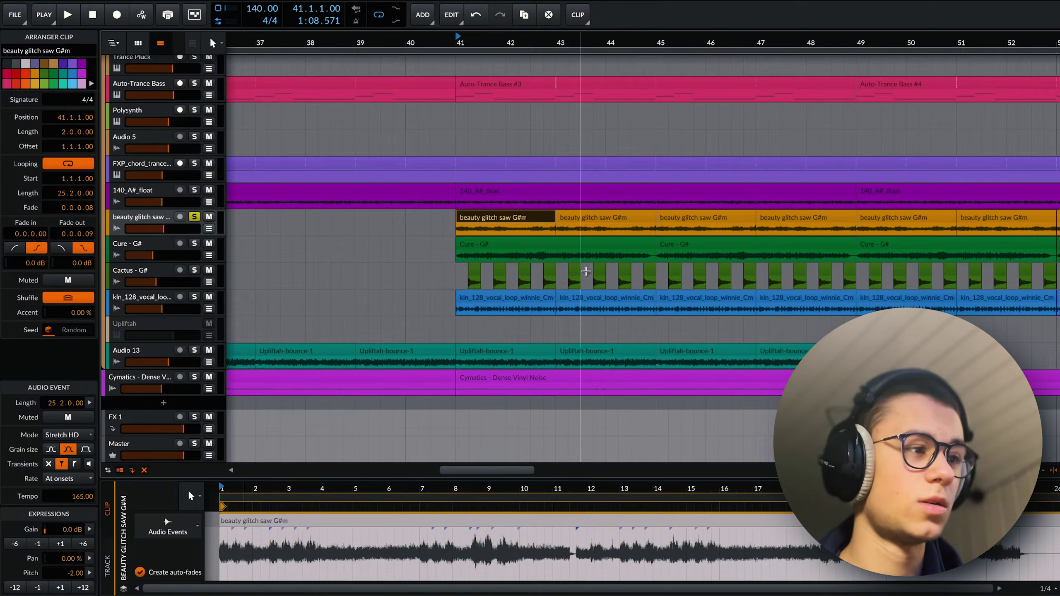
# Reselect the first beauty glitch saw clip at bar 41, examine its waveform, and unsolo the track.
pyautogui.click(428, 233)
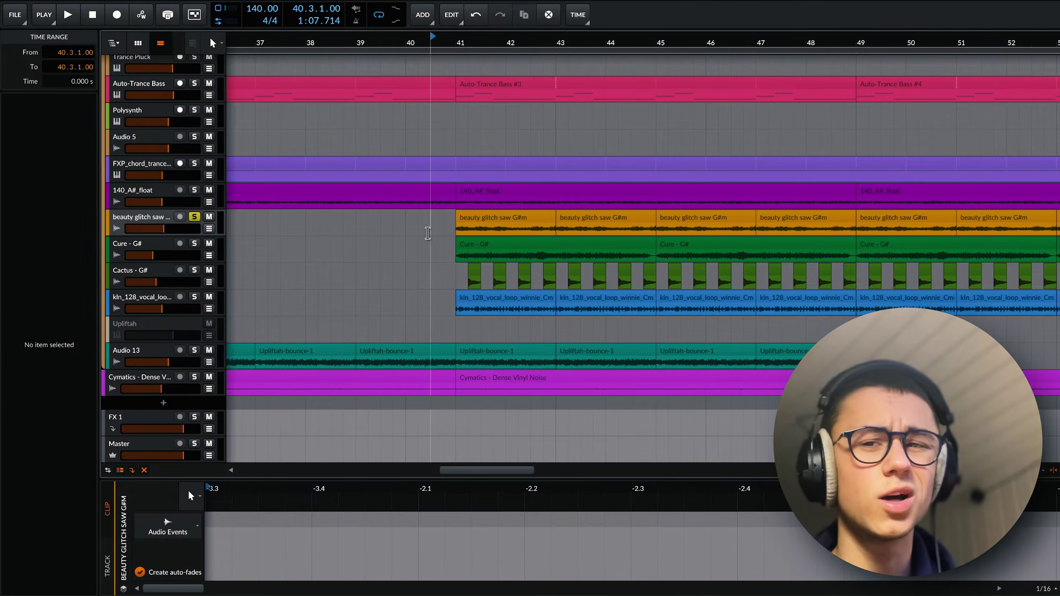
pyautogui.moveTo(455, 228); pyautogui.dragTo(569, 228)
pyautogui.click(436, 221)
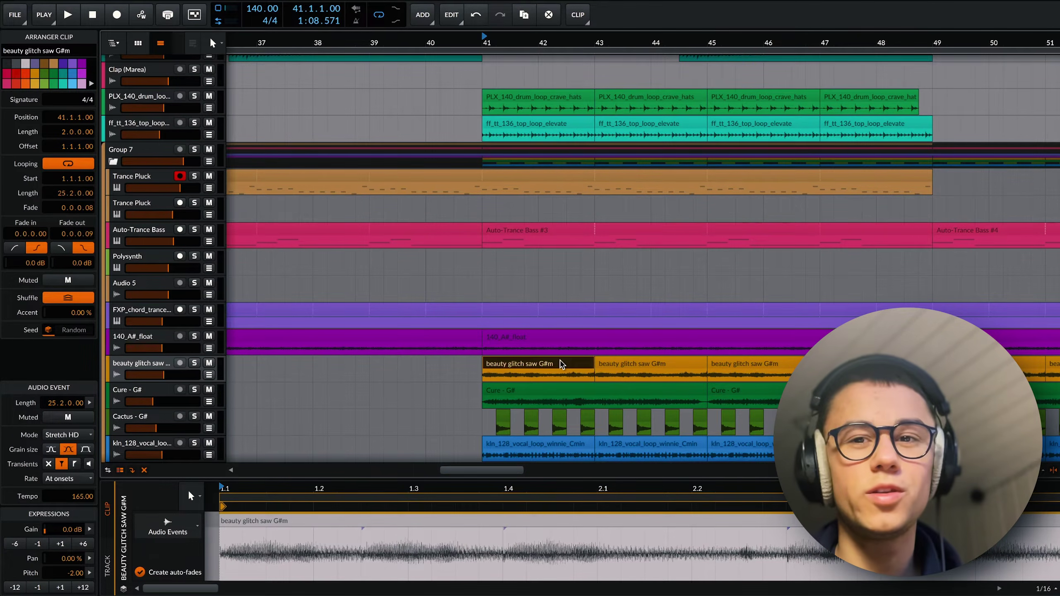
# Play from bar 43.2, soloing the beauty glitch saw and adding Auto-Trance Bass, Trance Pluck, the FXP chord pad and 140_A#_float one by one.
pyautogui.click(610, 278)
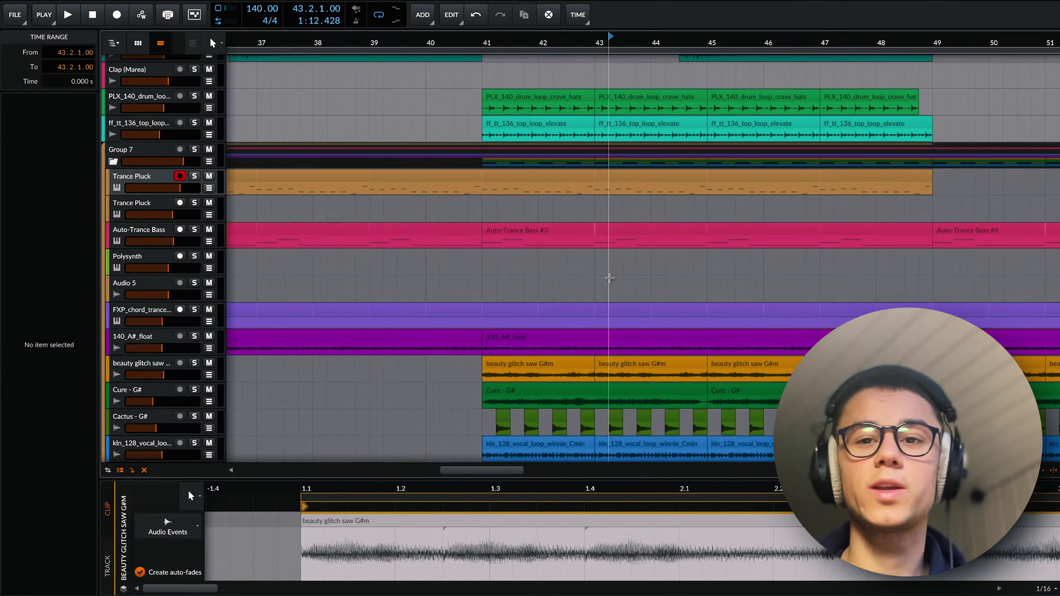
pyautogui.press('space')
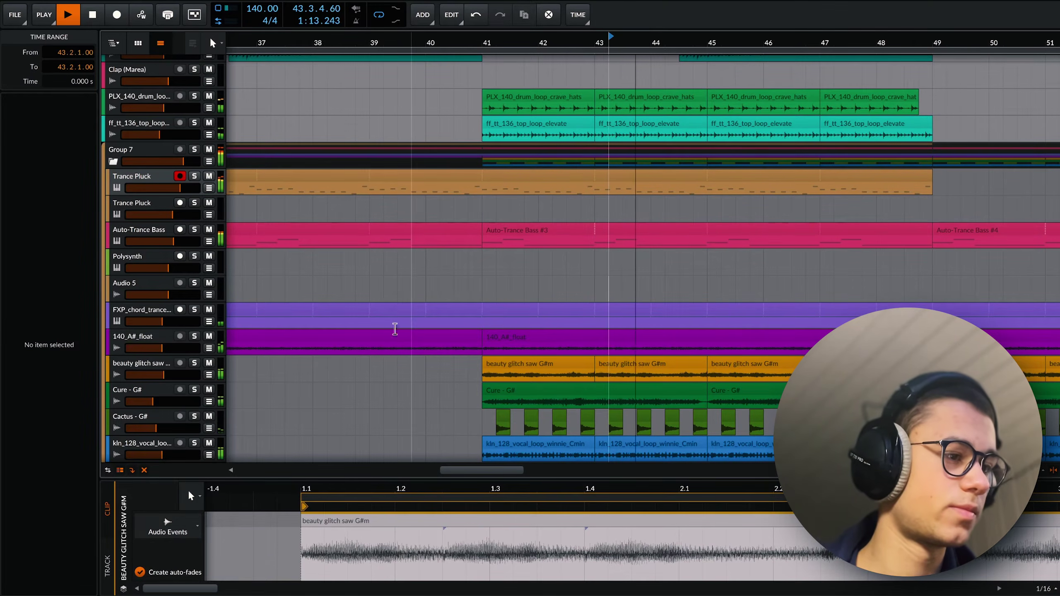
pyautogui.click(194, 363)
pyautogui.click(194, 229)
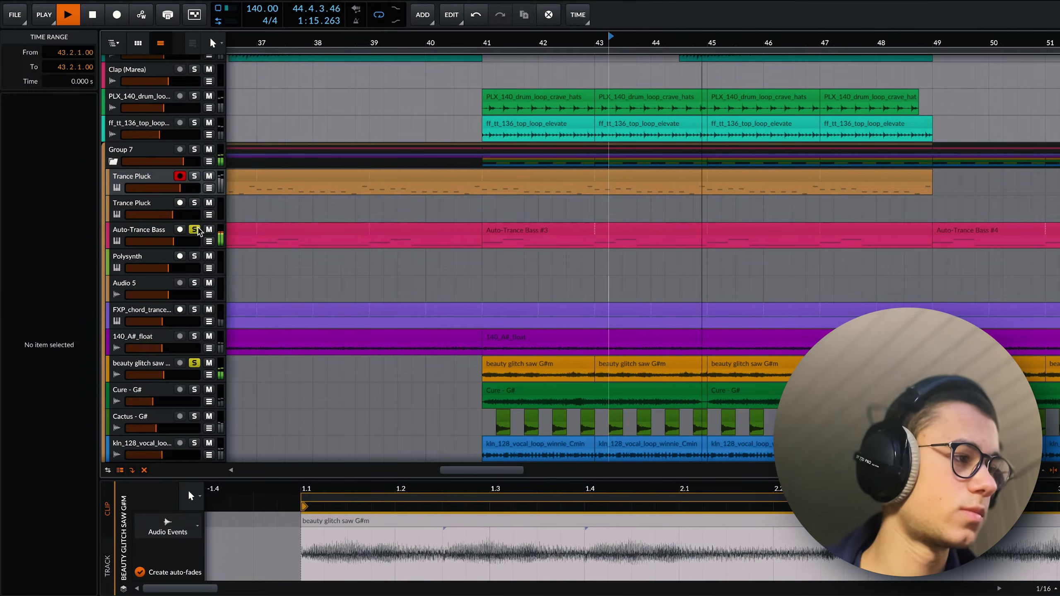
pyautogui.click(194, 176)
pyautogui.click(194, 310)
pyautogui.click(194, 337)
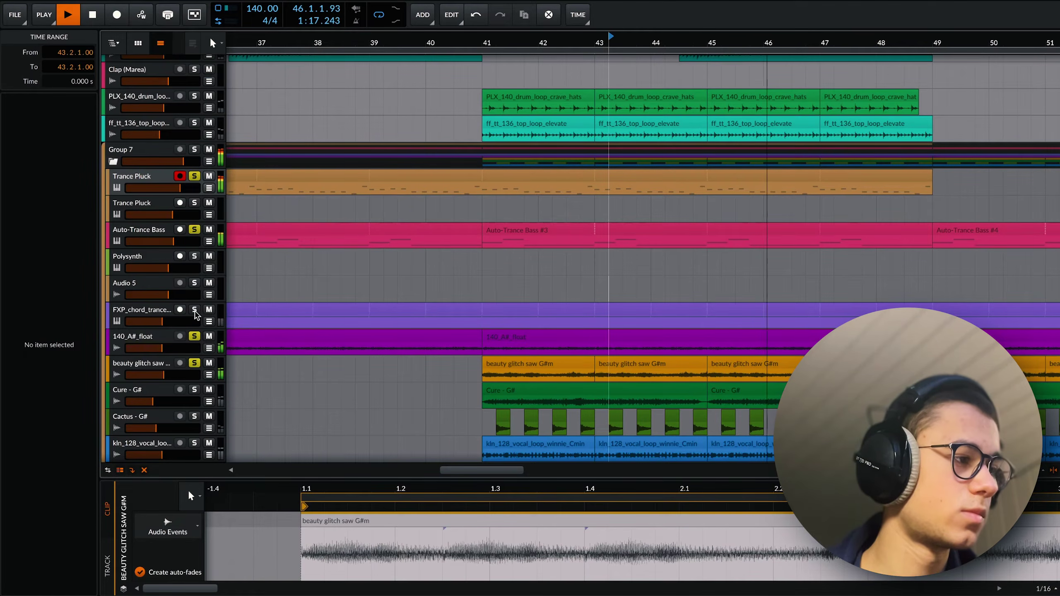
# Add the Cure - G#, Cactus - G# and kln_128 vocal loop tracks to the soloed layers during playback.
pyautogui.click(194, 390)
pyautogui.click(194, 416)
pyautogui.click(194, 444)
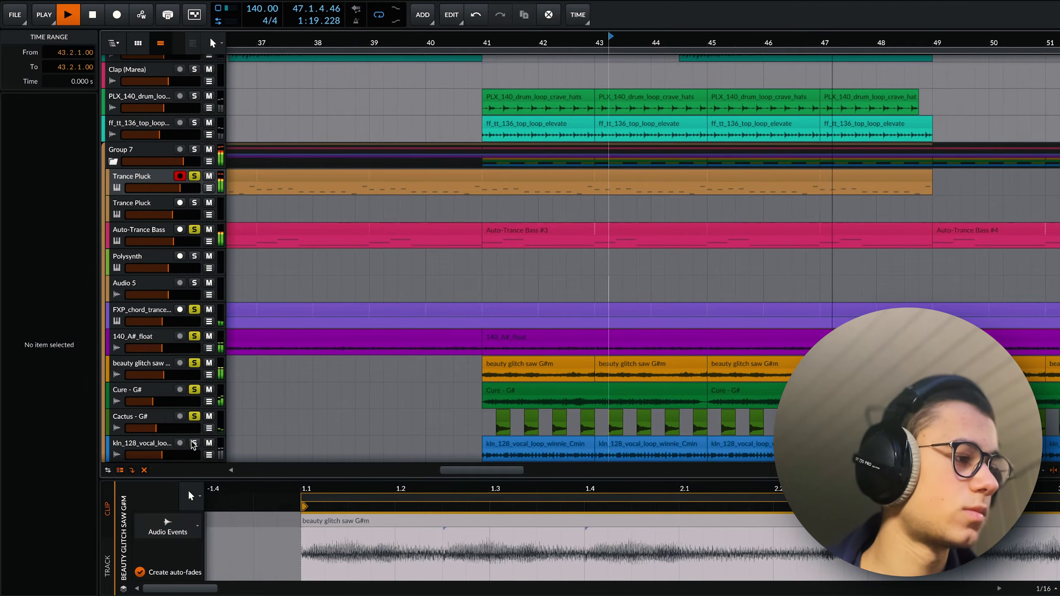
pyautogui.scroll(-2, 393, 391)
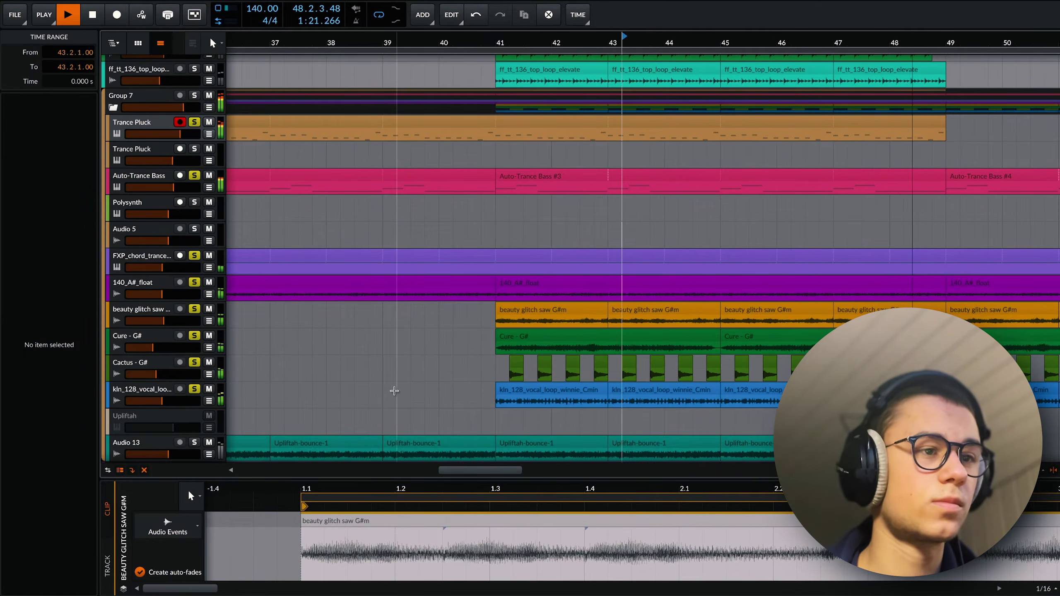
# Stop playback and examine the arrangement of the Group 7 tracks, from the intro through to the final section after bar 89.
pyautogui.press('space')
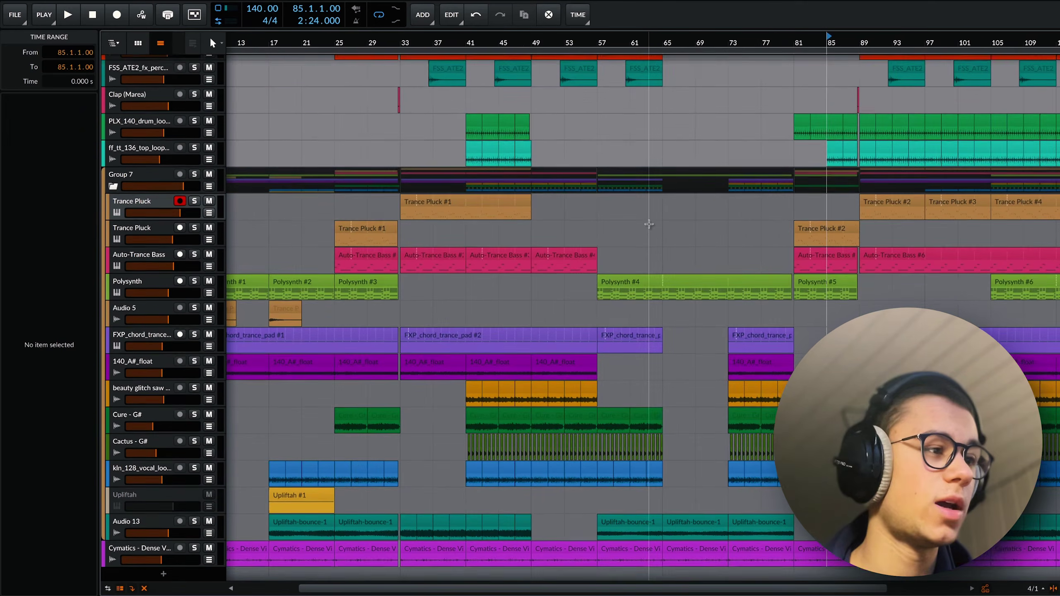
pyautogui.scroll(2, 651, 225)
pyautogui.scroll(-2, 651, 225)
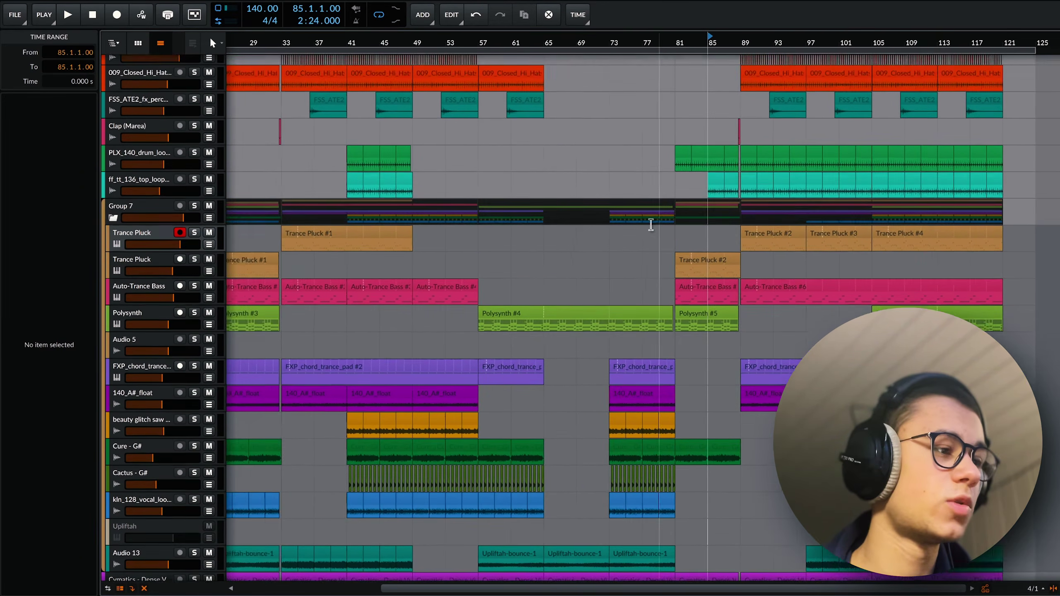
pyautogui.hscroll(-3, 650, 225)
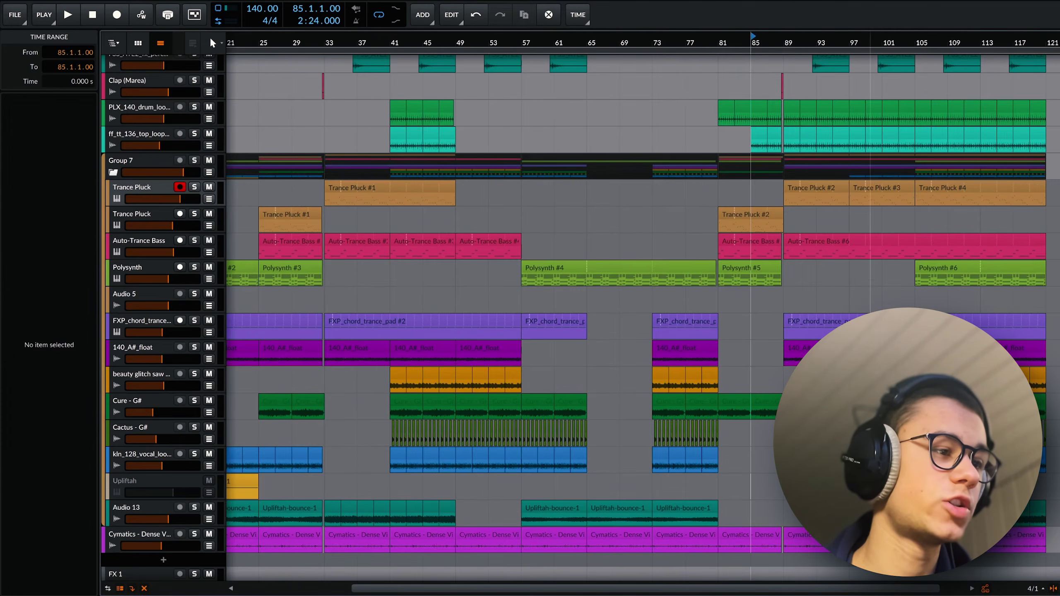
pyautogui.scroll(1, 522, 230)
pyautogui.hscroll(-3, 668, 439)
pyautogui.scroll(-1, 668, 439)
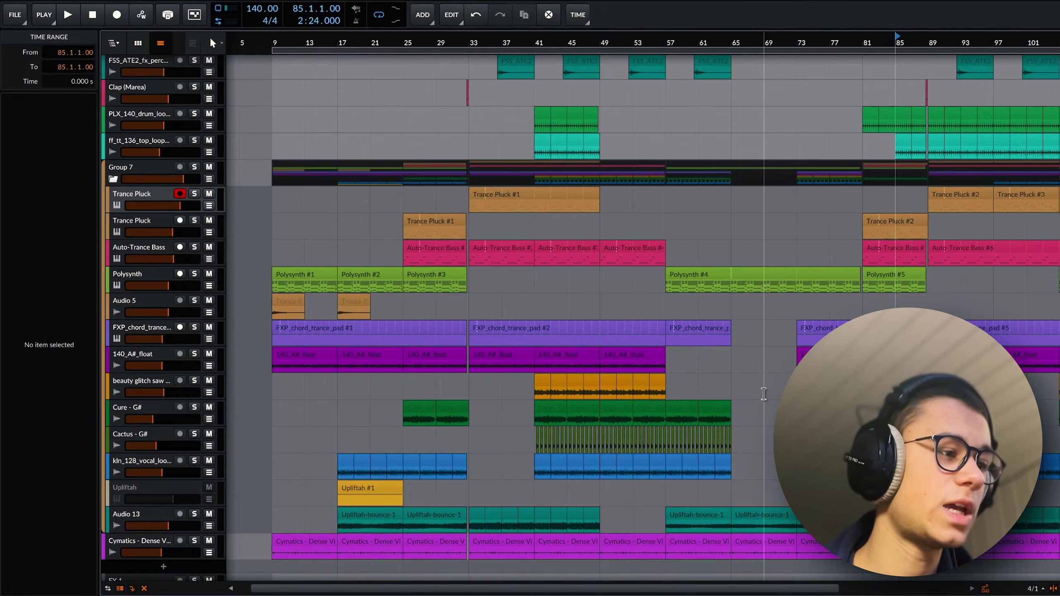
pyautogui.scroll(-2, 768, 521)
pyautogui.hscroll(6, 767, 521)
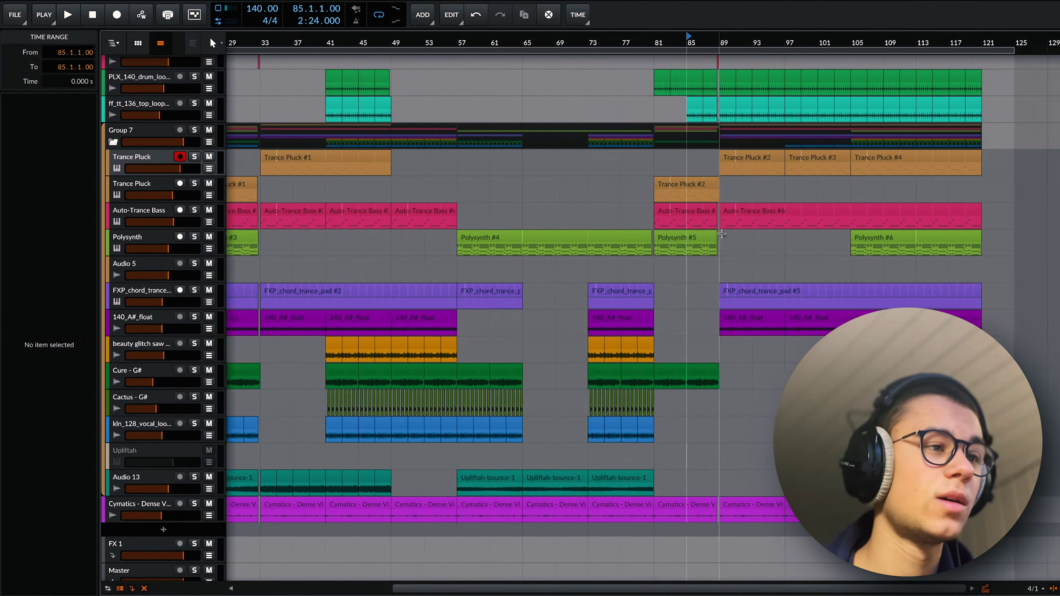
# Solo the second Trance Pluck track, play its clip from bar 81, and show that clip's notes in an enlarged editor.
pyautogui.click(668, 186)
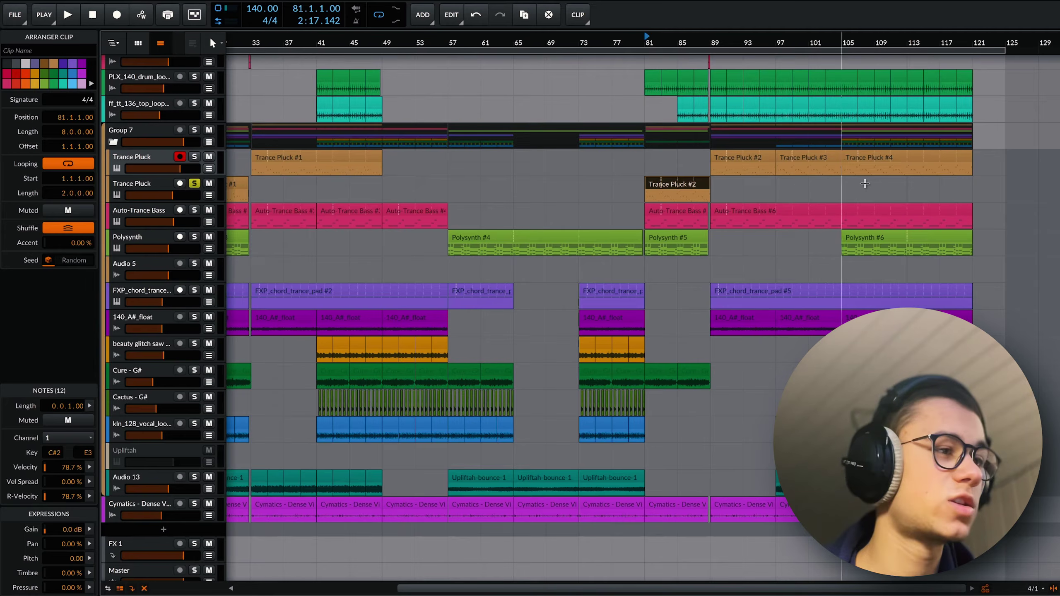
pyautogui.scroll(3, 685, 209)
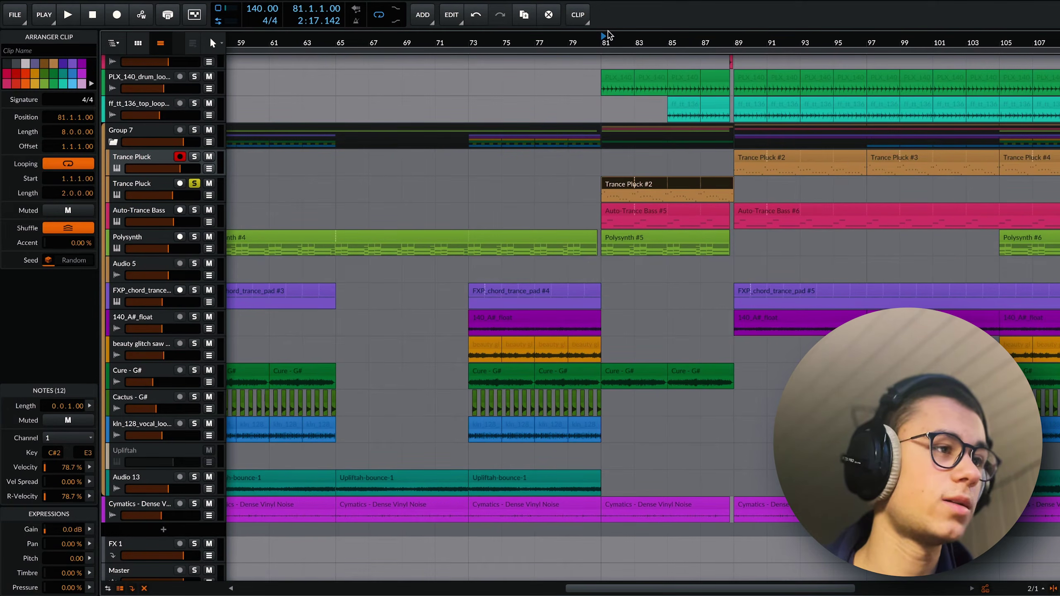
pyautogui.press('space')
pyautogui.press('e')
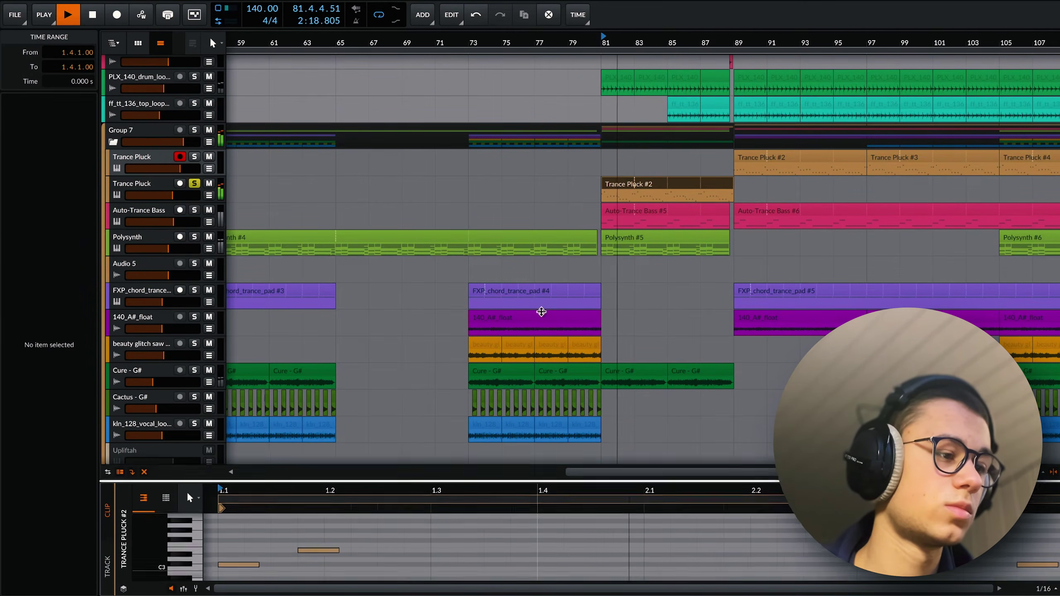
pyautogui.moveTo(542, 487); pyautogui.dragTo(543, 121)
pyautogui.scroll(-5, 551, 254)
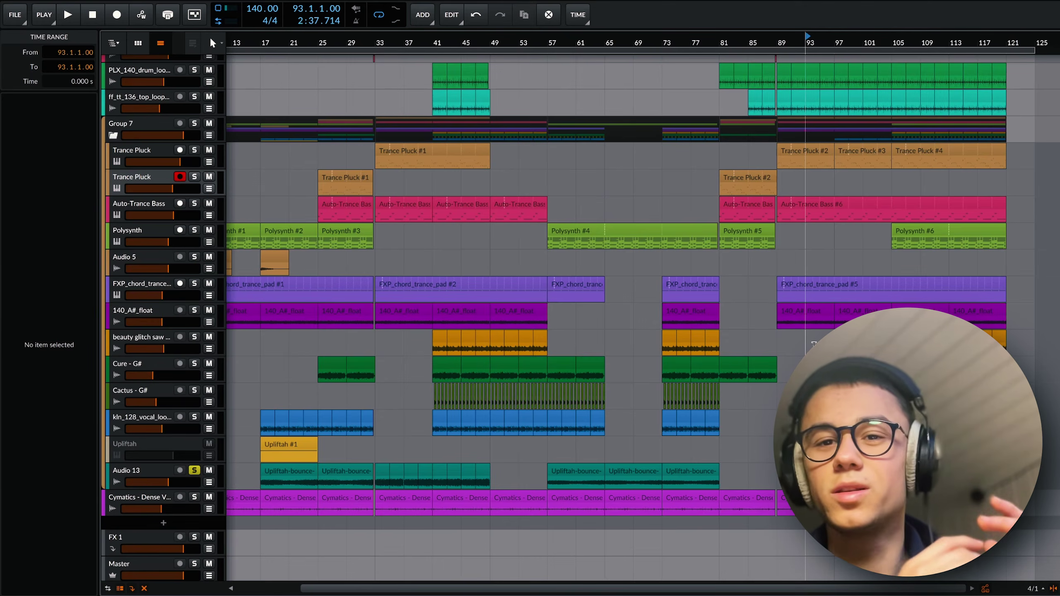
# Audition the soloed Audio 13 track from bar 97, then stop playback.
pyautogui.click(840, 40)
pyautogui.press('space')
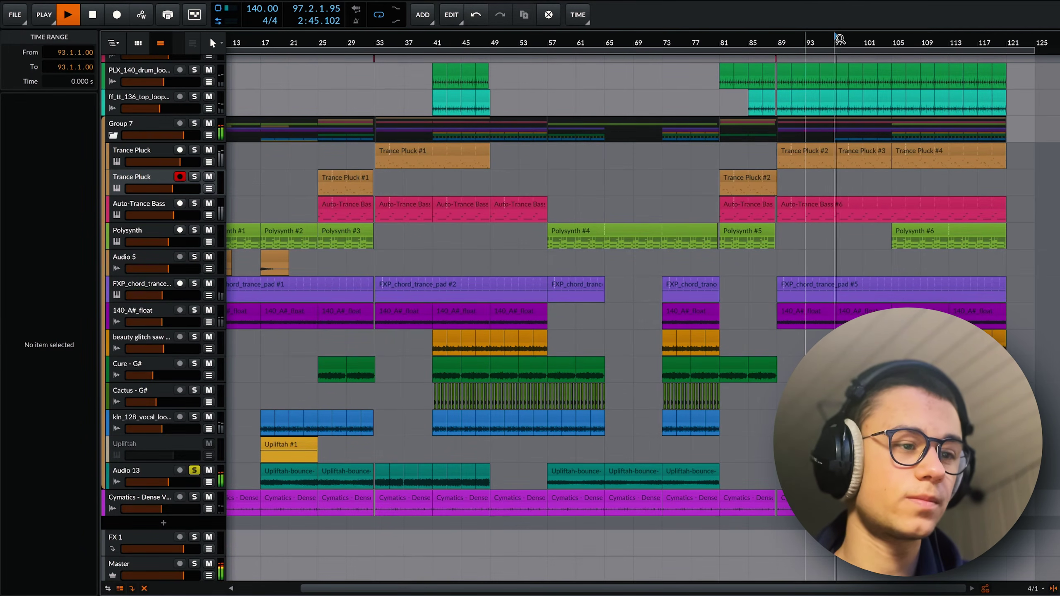
pyautogui.press('space')
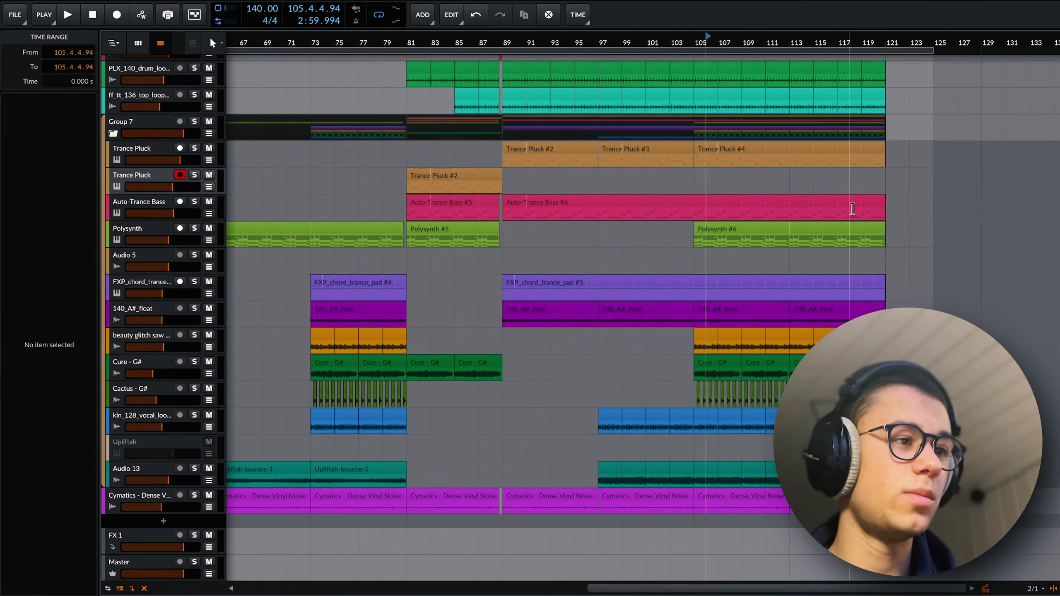
# Play the full mix from bar 89 and mute the four Upliftah-bounce-1 clips between bars 89 and 97 on Audio 13.
pyautogui.hscroll(3, 853, 209)
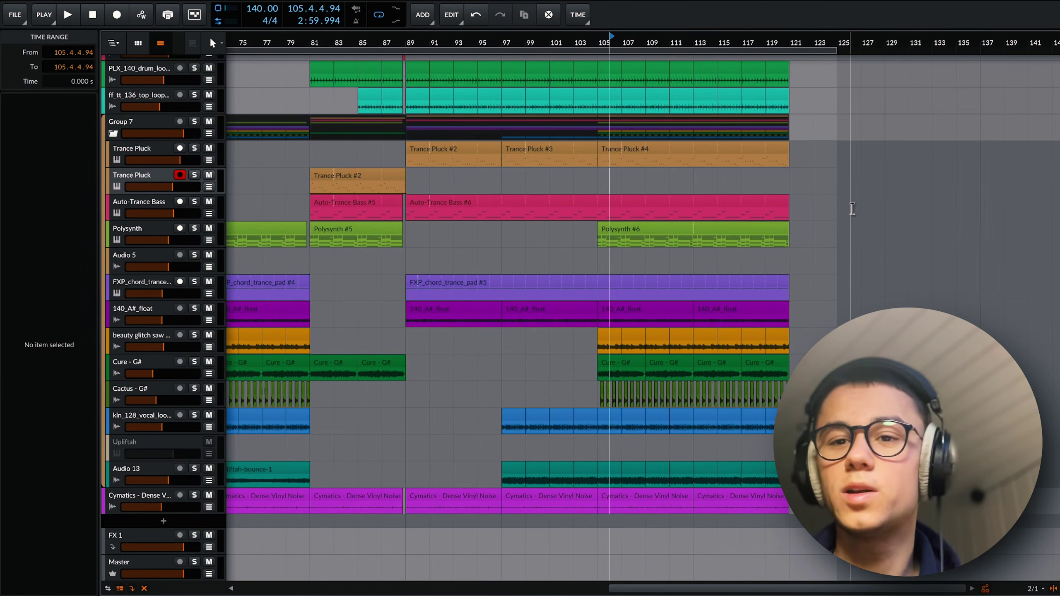
pyautogui.click(408, 472)
pyautogui.press('space')
pyautogui.moveTo(407, 472); pyautogui.dragTo(486, 477)
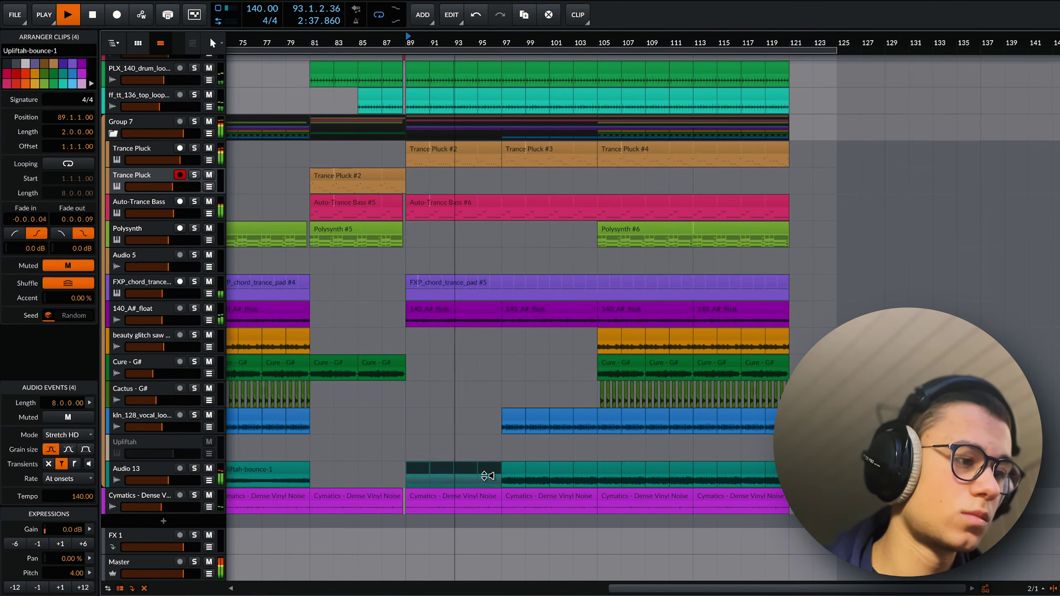
pyautogui.click(484, 453)
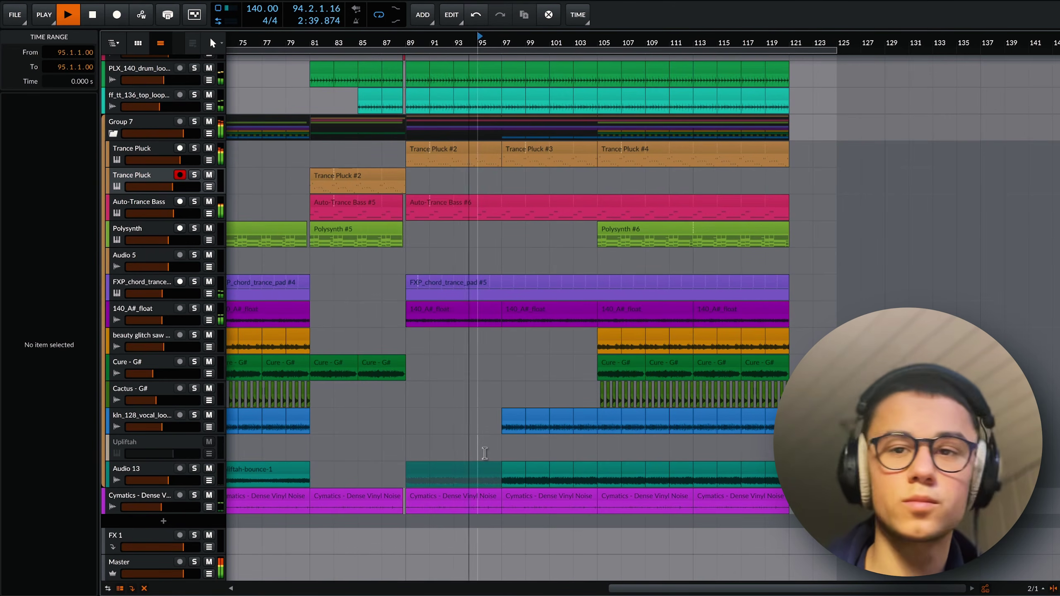
# Stop playback, mute the first Trance Pluck track, select the pluck clips at bars 89 and 81, and set the start position to bar 41.
pyautogui.click(476, 154)
pyautogui.press('space')
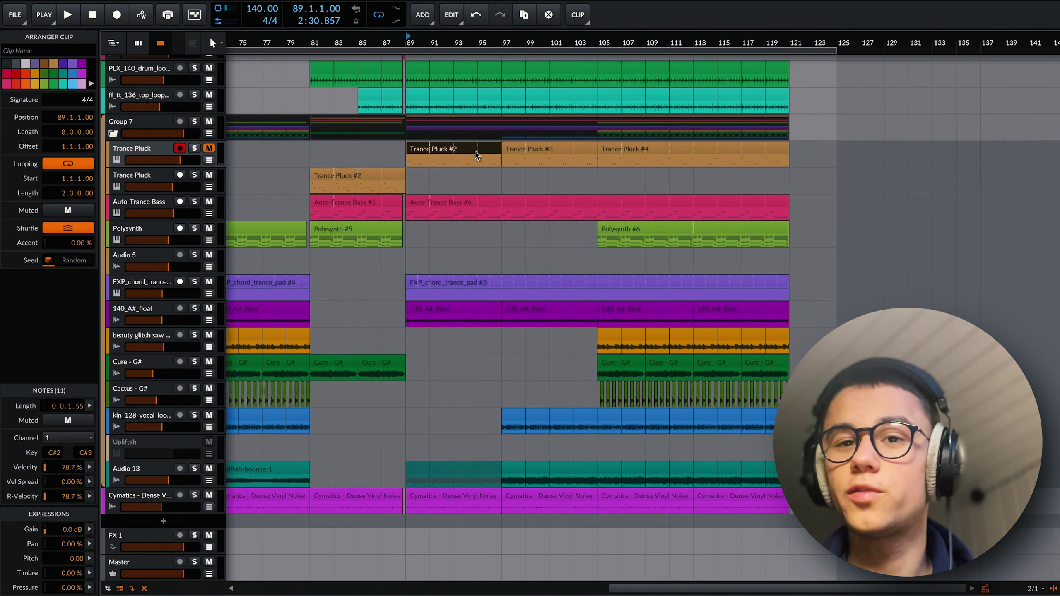
pyautogui.click(344, 172)
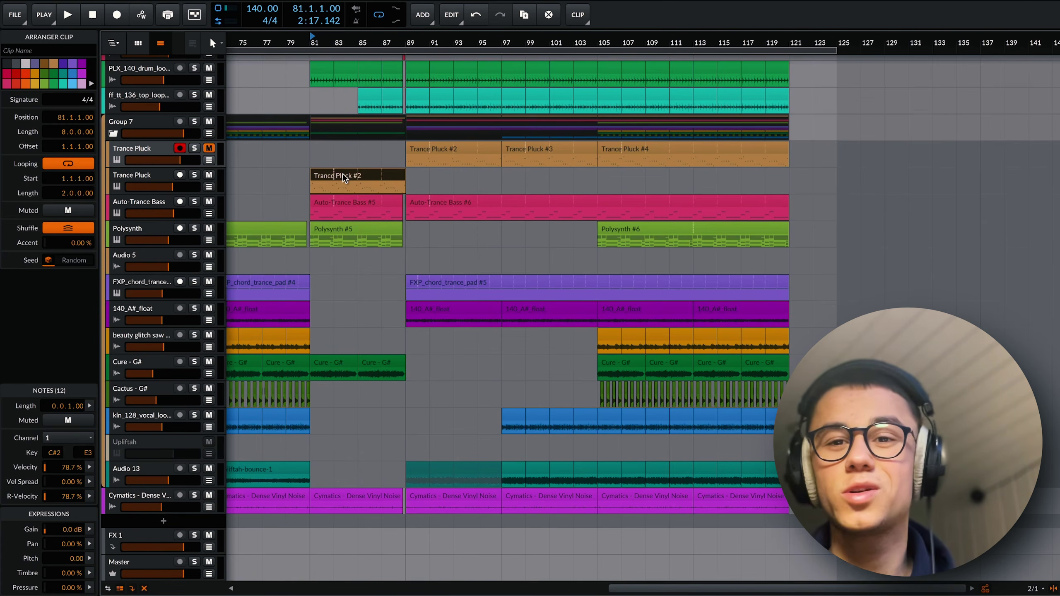
pyautogui.click(474, 254)
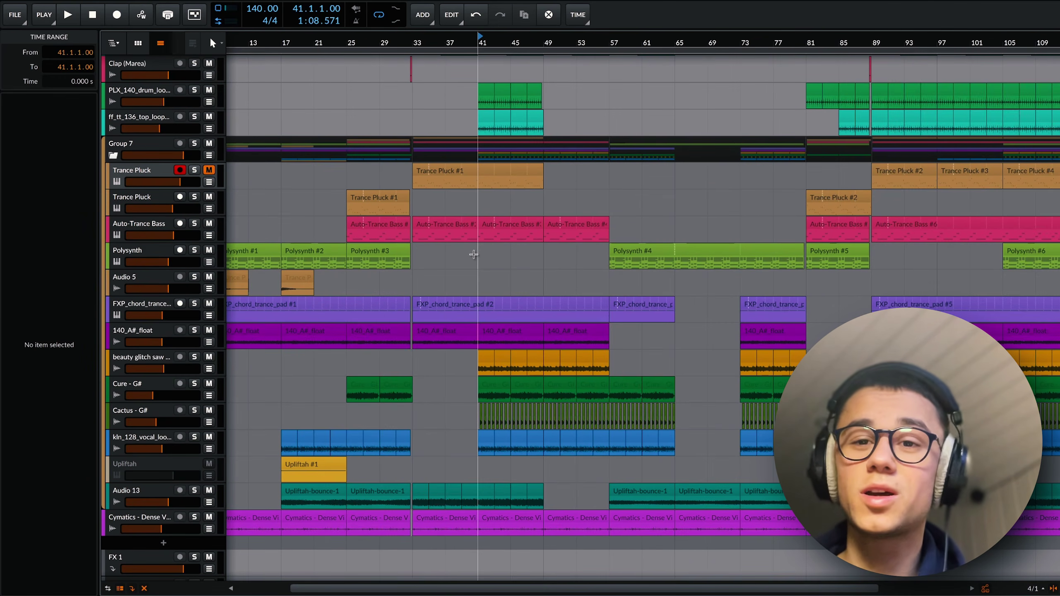